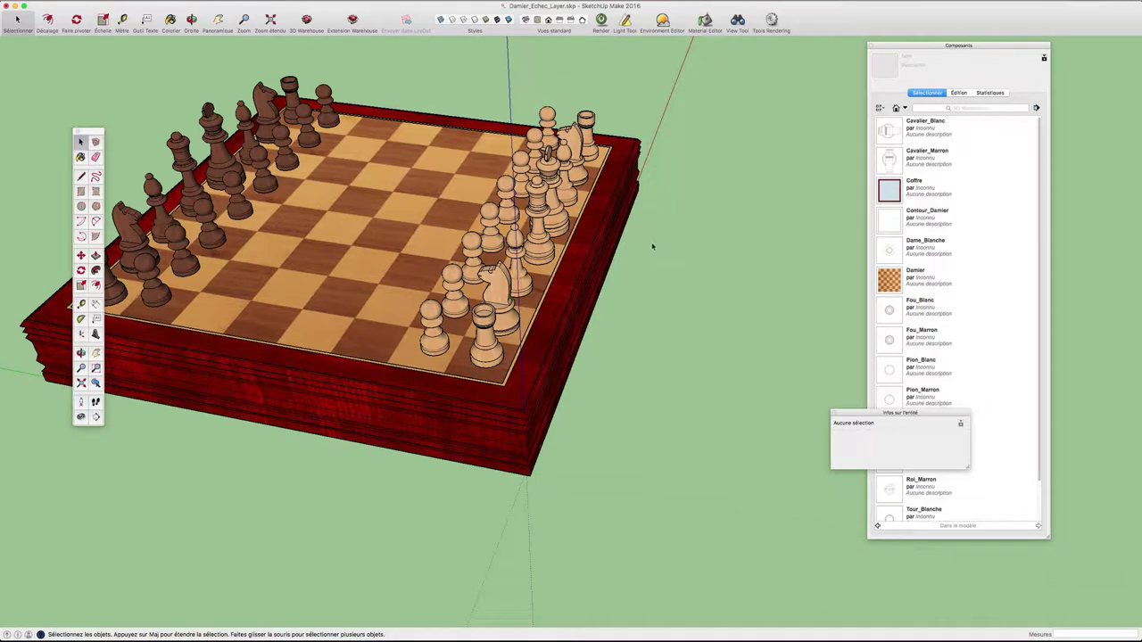
Zoom in on the chess set, select the front white rook and move Entity Info aside
{"action": "middle_click_drag", "start_coordinate": [640, 260], "coordinate": [706, 291]}
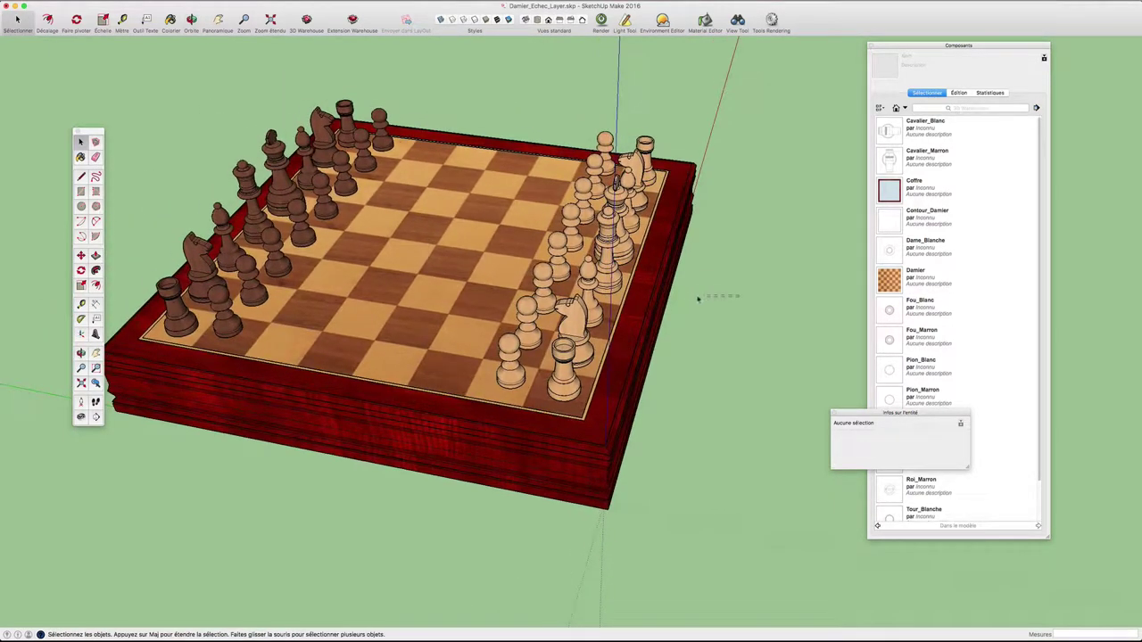
{"action": "middle_click_drag", "start_coordinate": [740, 325], "coordinate": [680, 309]}
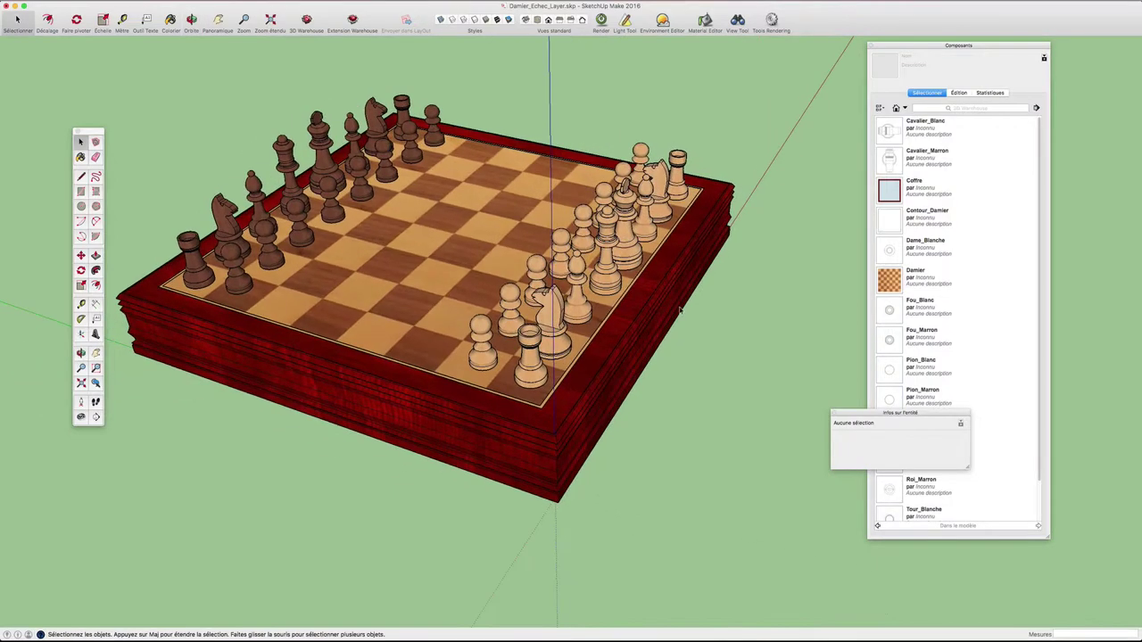
{"action": "scroll", "coordinate": [624, 334], "scroll_direction": "up", "scroll_amount": 2}
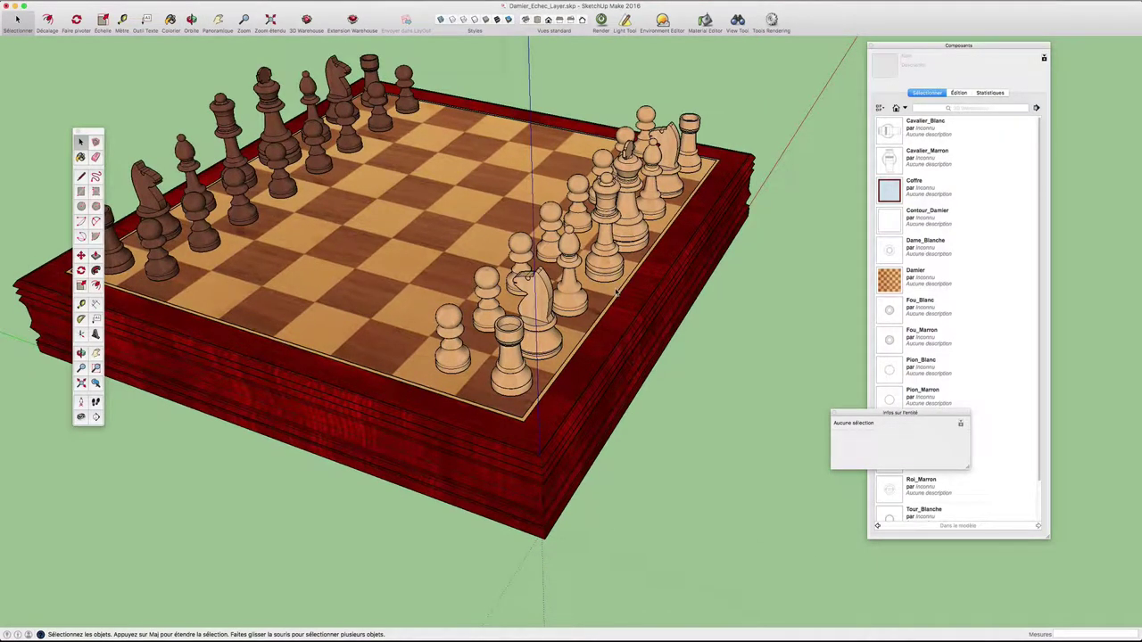
{"action": "mouse_move", "coordinate": [680, 356]}
{"action": "middle_mouse_down"}
{"action": "mouse_move", "coordinate": [637, 334]}
{"action": "mouse_move", "coordinate": [609, 342]}
{"action": "middle_mouse_up"}
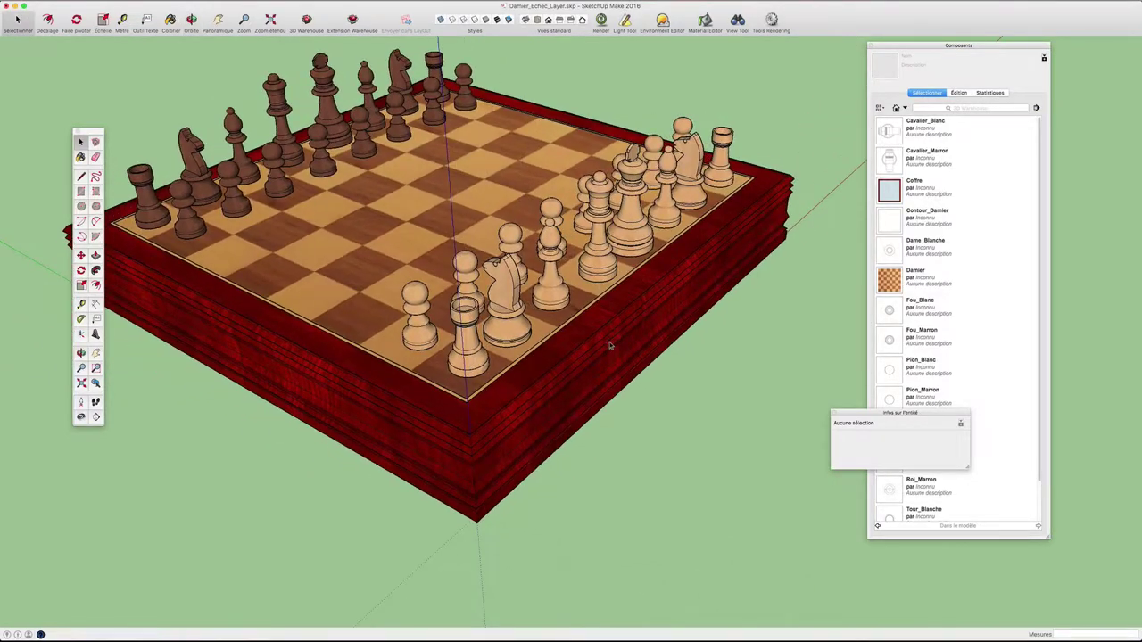
{"action": "scroll", "coordinate": [487, 335], "scroll_direction": "up", "scroll_amount": 2}
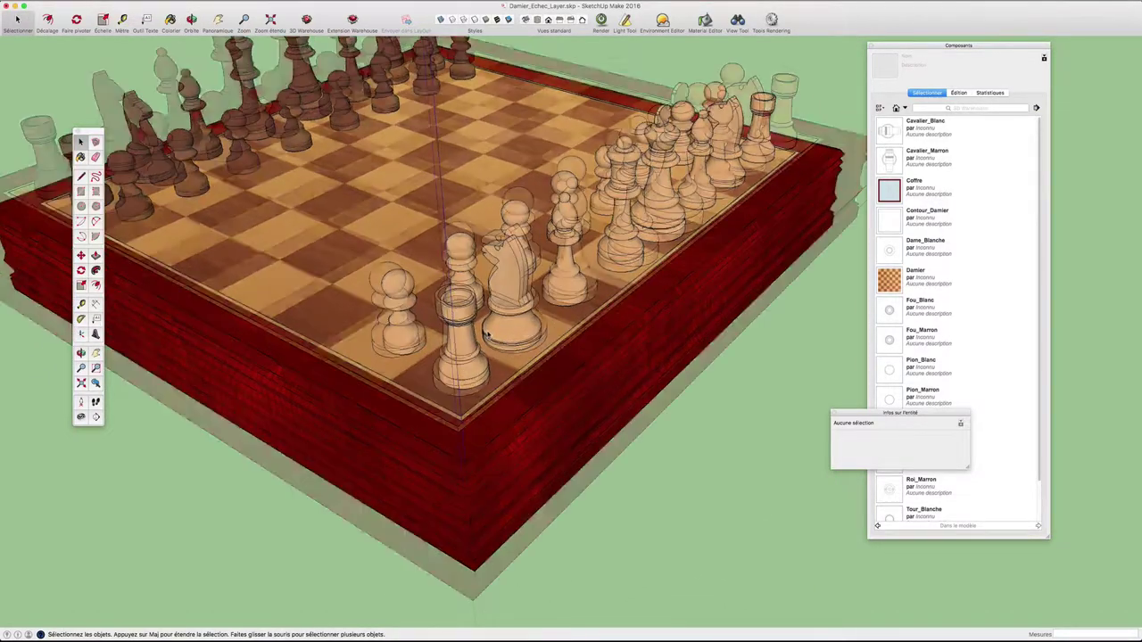
{"action": "scroll", "coordinate": [477, 333], "scroll_direction": "up", "scroll_amount": 1}
{"action": "left_click", "coordinate": [467, 317]}
{"action": "right_click", "coordinate": [471, 318]}
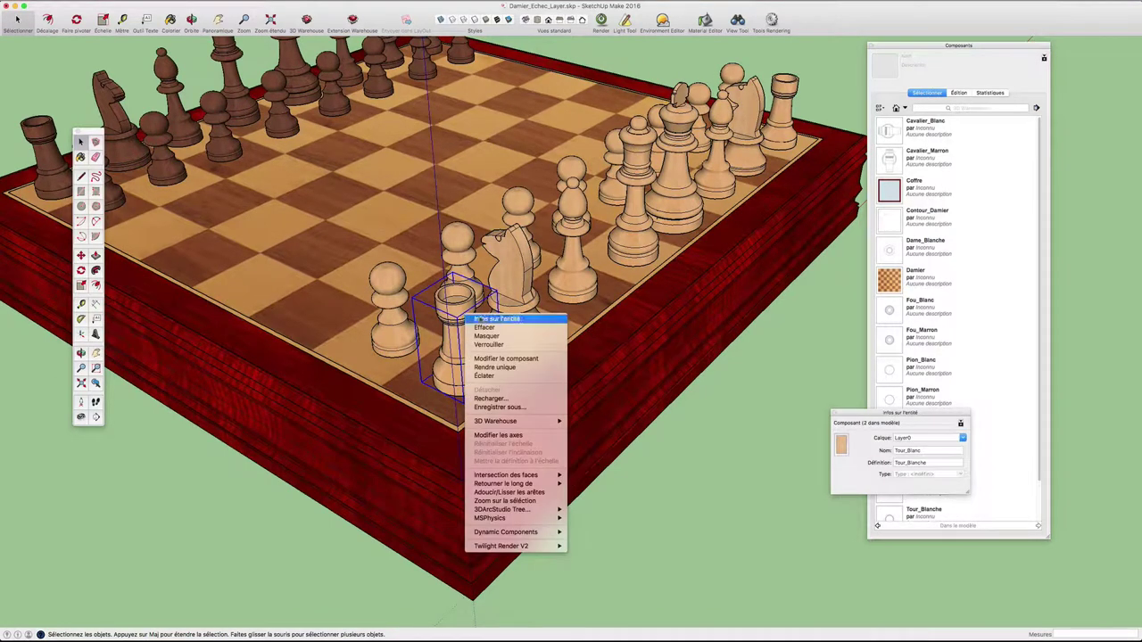
{"action": "left_click", "coordinate": [480, 319]}
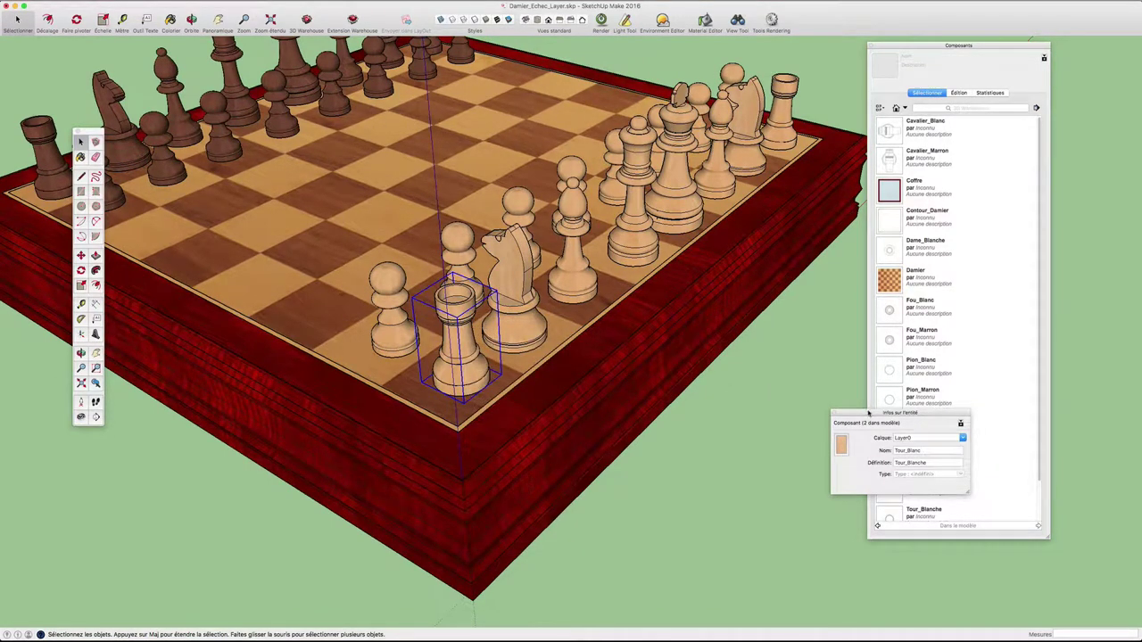
{"action": "left_click_drag", "start_coordinate": [868, 413], "coordinate": [728, 401]}
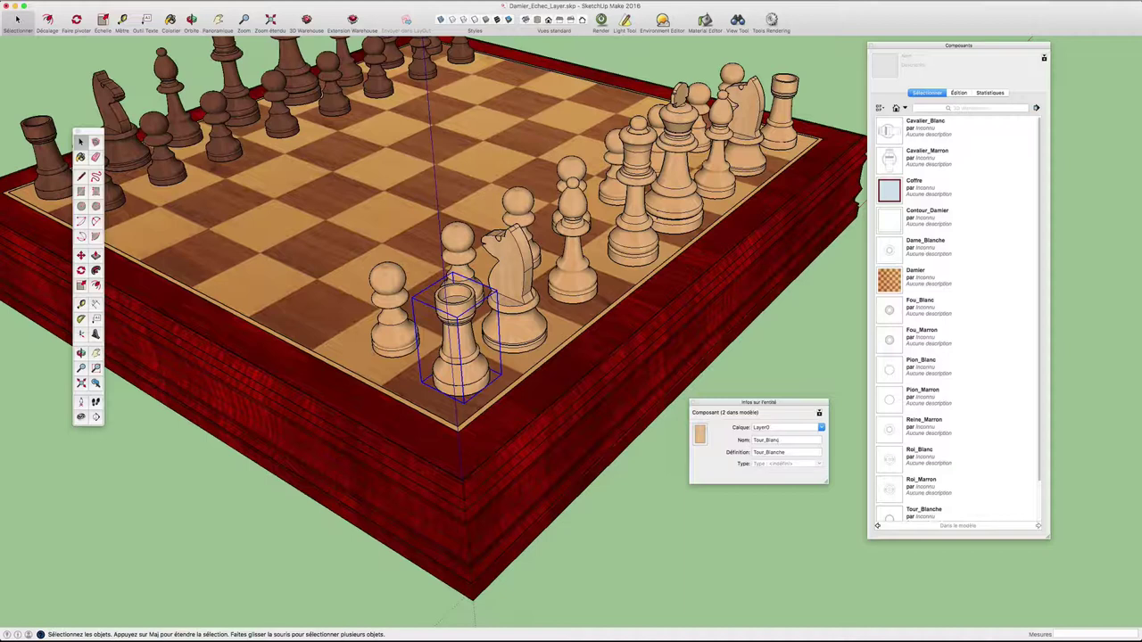
Inspect the white back-rank pieces (Cavalier_Blanc, Fou_Blanc, Roi_Blanc), each on Layer0
{"action": "left_click", "coordinate": [511, 268]}
{"action": "left_click", "coordinate": [571, 245]}
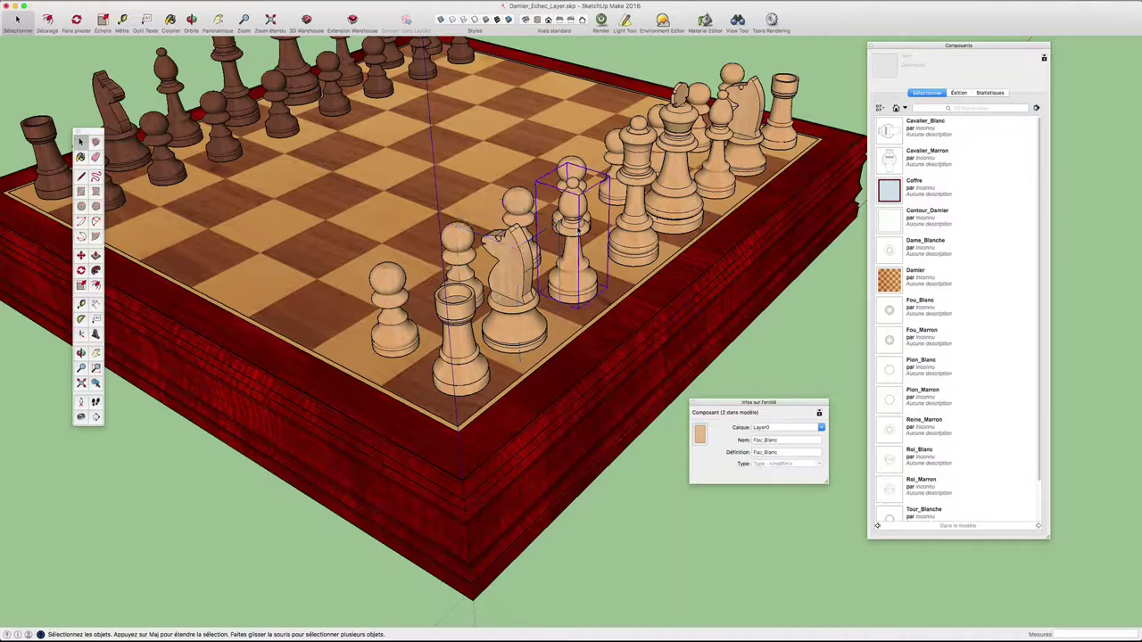
{"action": "left_click", "coordinate": [634, 185]}
{"action": "left_click", "coordinate": [678, 98]}
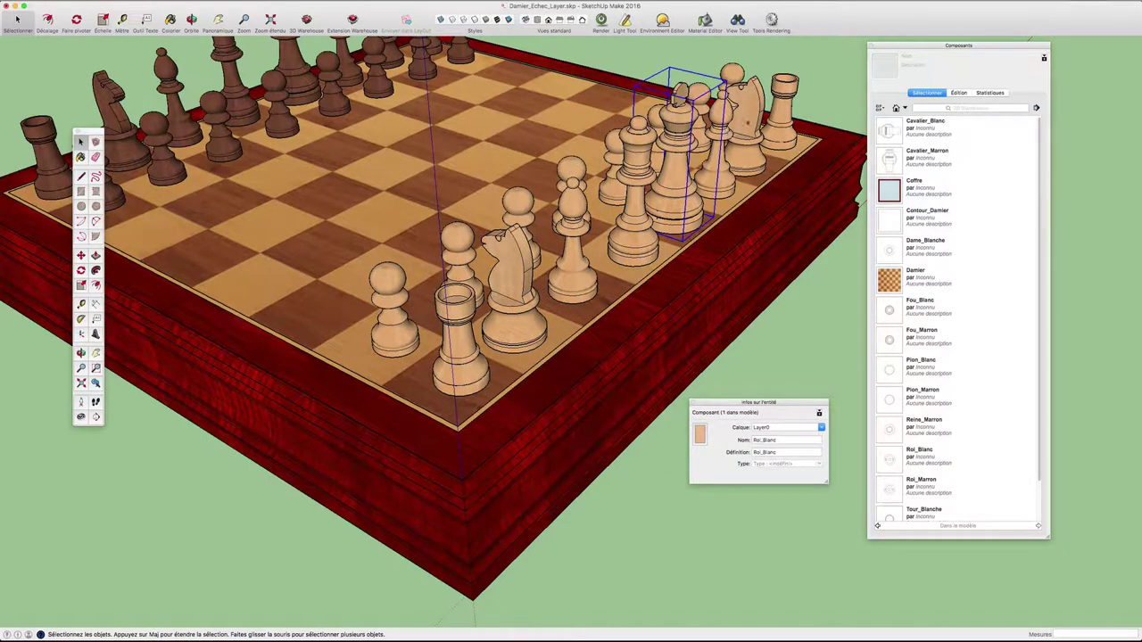
{"action": "left_click", "coordinate": [750, 120]}
{"action": "left_click", "coordinate": [748, 105]}
Check each of the eight white pawns, Pion_Blanc, finding them on Layer0
{"action": "middle_click_drag", "start_coordinate": [485, 358], "coordinate": [591, 346]}
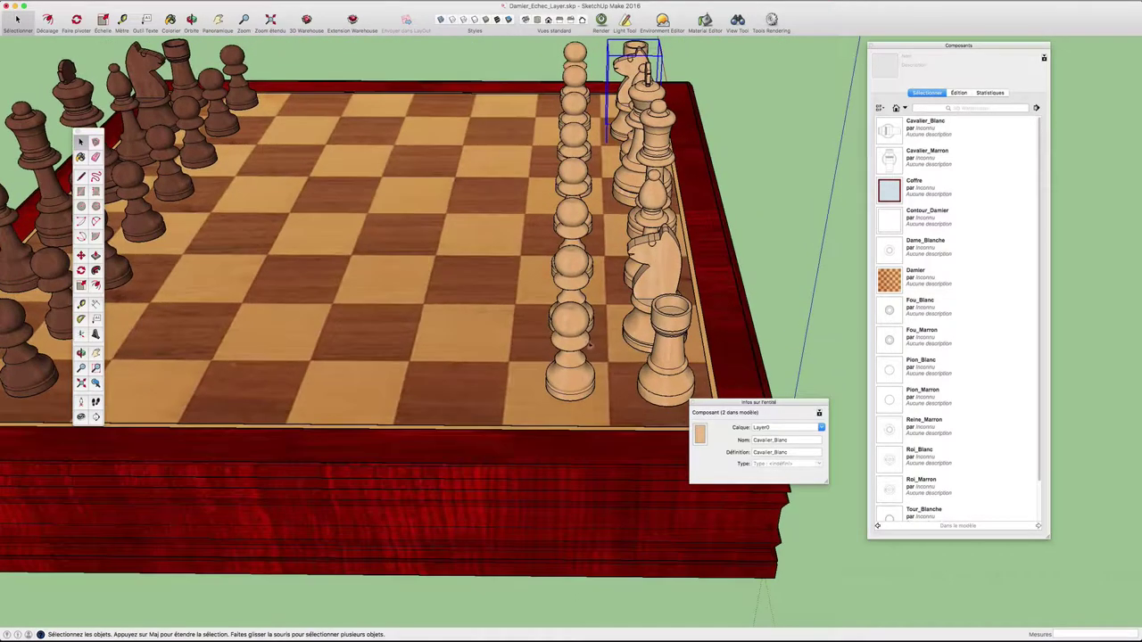
{"action": "left_click", "coordinate": [579, 332]}
{"action": "left_click", "coordinate": [581, 256]}
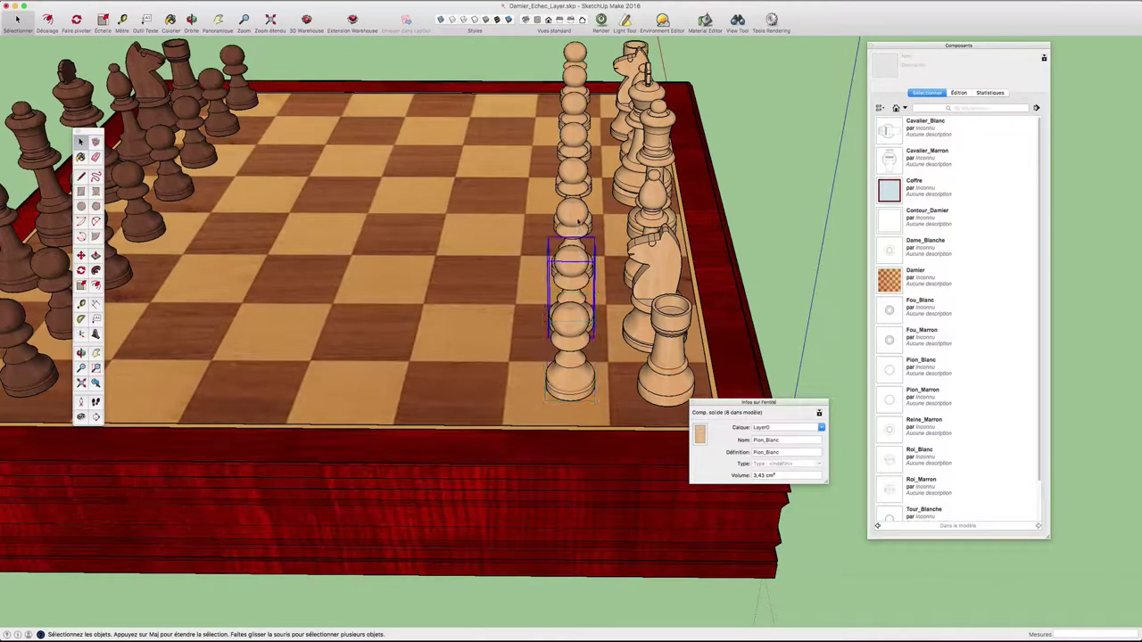
{"action": "left_click", "coordinate": [579, 221]}
{"action": "left_click", "coordinate": [580, 198]}
{"action": "left_click", "coordinate": [575, 133]}
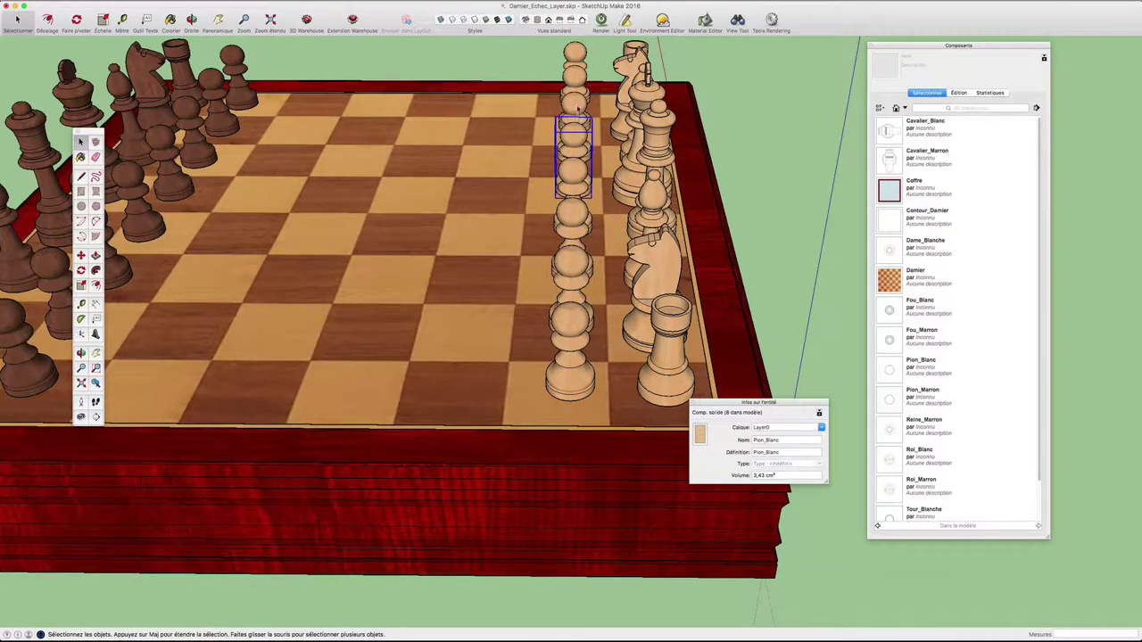
{"action": "left_click", "coordinate": [576, 107]}
{"action": "left_click", "coordinate": [576, 84]}
{"action": "left_click", "coordinate": [576, 65]}
Check the brown pawns, Pion_Marron, on Layer0, then return to a board overview
{"action": "mouse_move", "coordinate": [575, 65]}
{"action": "middle_mouse_down"}
{"action": "mouse_move", "coordinate": [635, 320]}
{"action": "mouse_move", "coordinate": [361, 309]}
{"action": "middle_mouse_up"}
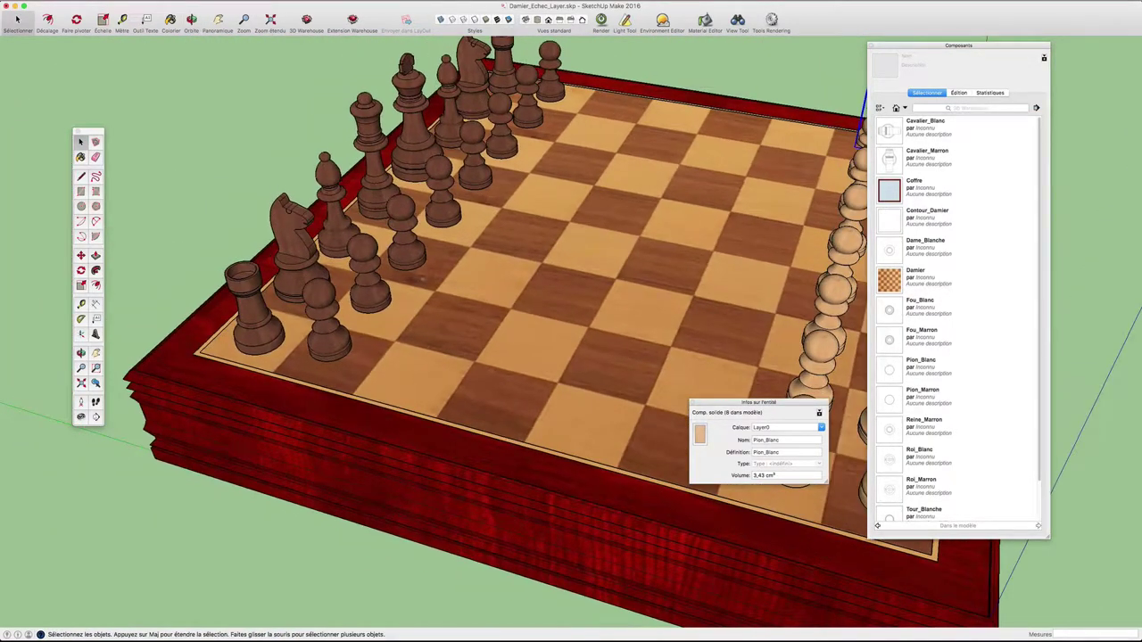
{"action": "left_click", "coordinate": [332, 321]}
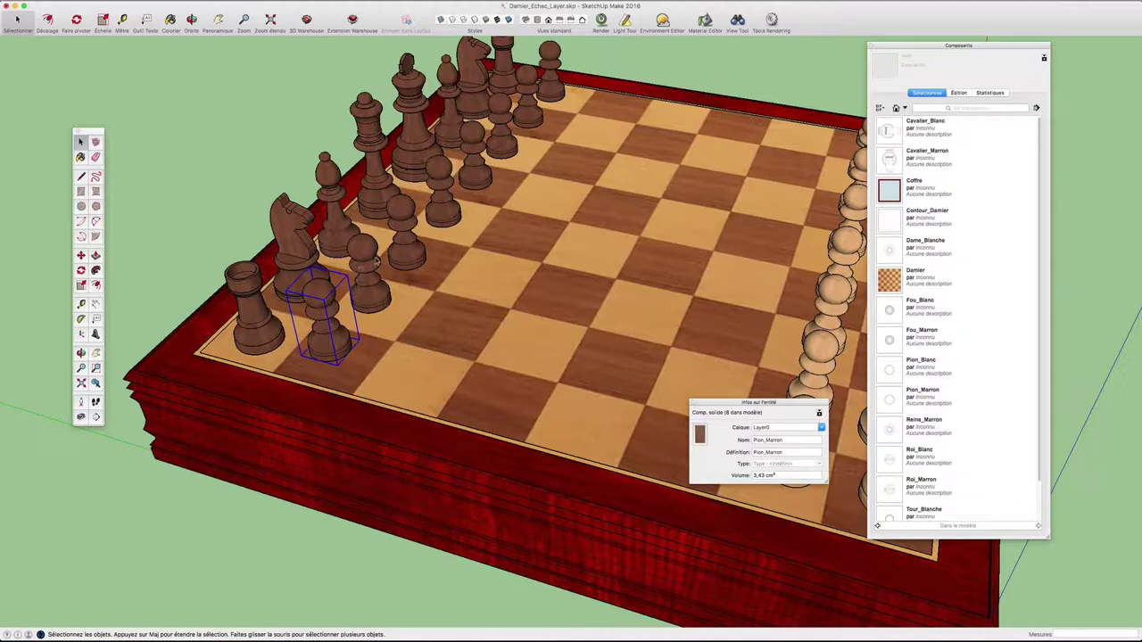
{"action": "left_click", "coordinate": [366, 263]}
{"action": "left_click", "coordinate": [553, 90]}
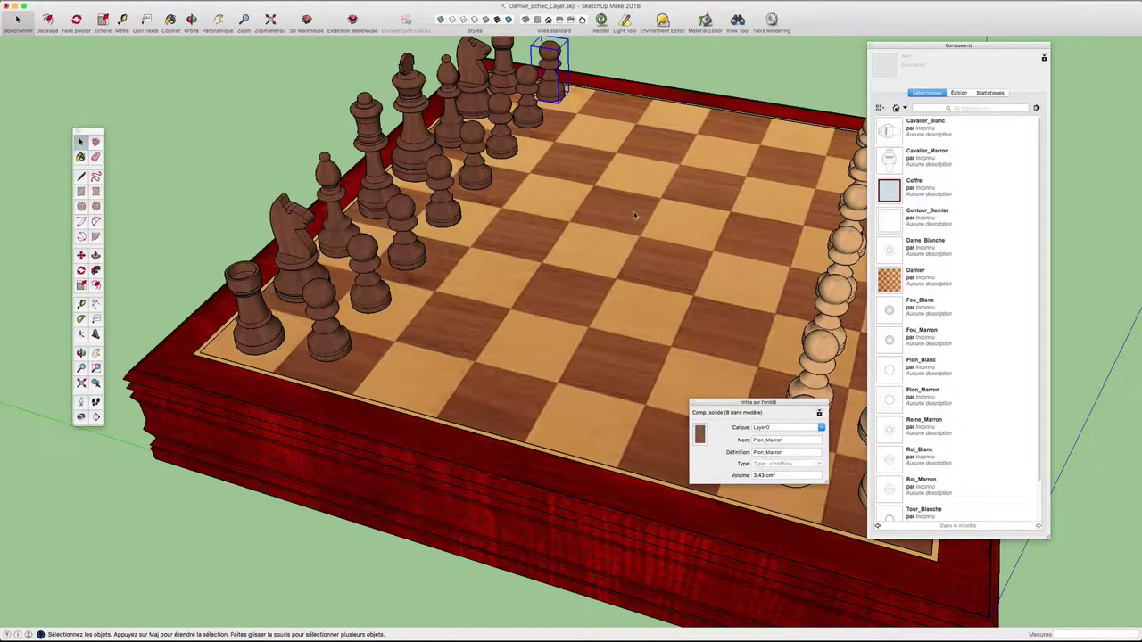
{"action": "mouse_move", "coordinate": [633, 211]}
{"action": "middle_mouse_down"}
{"action": "mouse_move", "coordinate": [507, 248]}
{"action": "mouse_move", "coordinate": [614, 302]}
{"action": "mouse_move", "coordinate": [817, 207]}
{"action": "middle_mouse_up"}
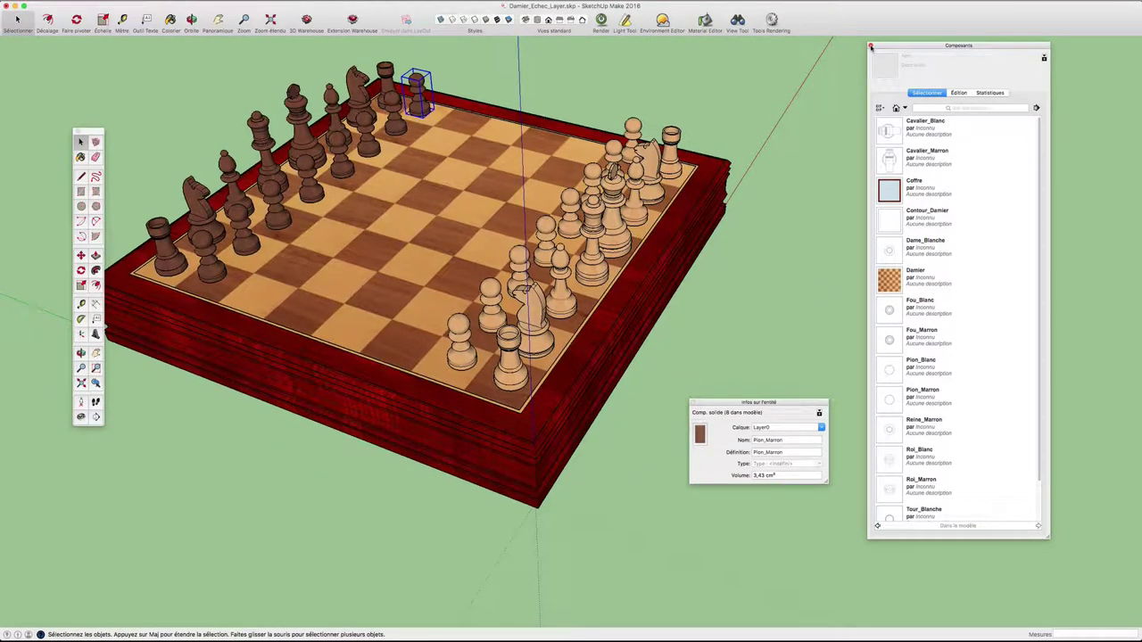
{"action": "left_click_drag", "start_coordinate": [893, 49], "coordinate": [880, 53]}
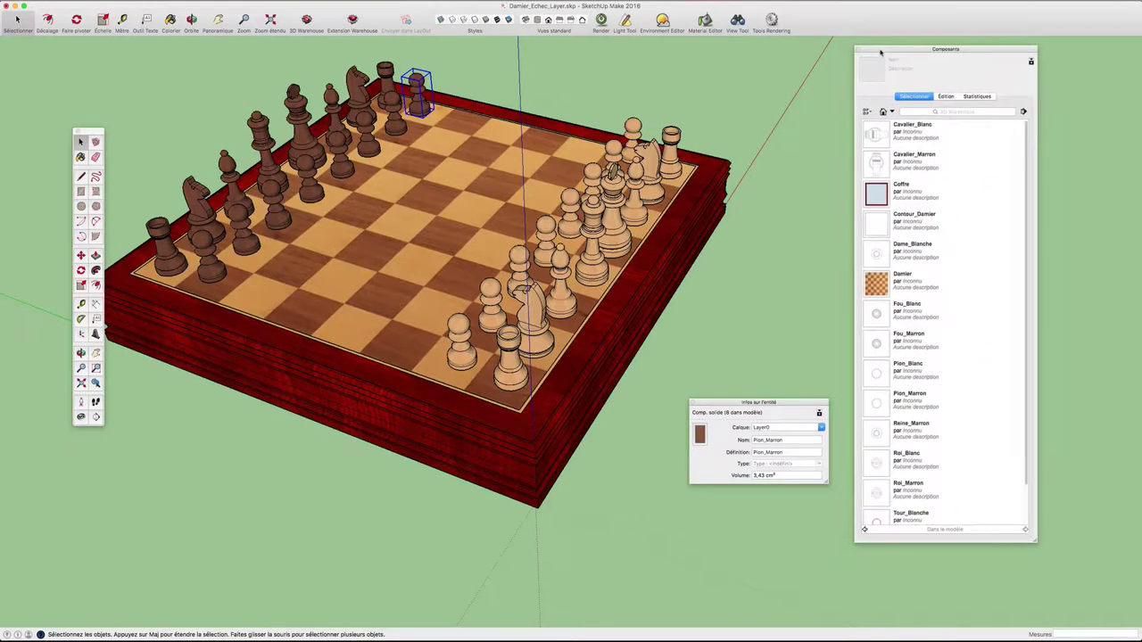
Select the red box Coffre and start entering a name in its Nom field
{"action": "left_click", "coordinate": [623, 317]}
{"action": "scroll", "coordinate": [557, 443], "scroll_direction": "up", "scroll_amount": 3}
{"action": "scroll", "coordinate": [525, 407], "scroll_direction": "up", "scroll_amount": 3}
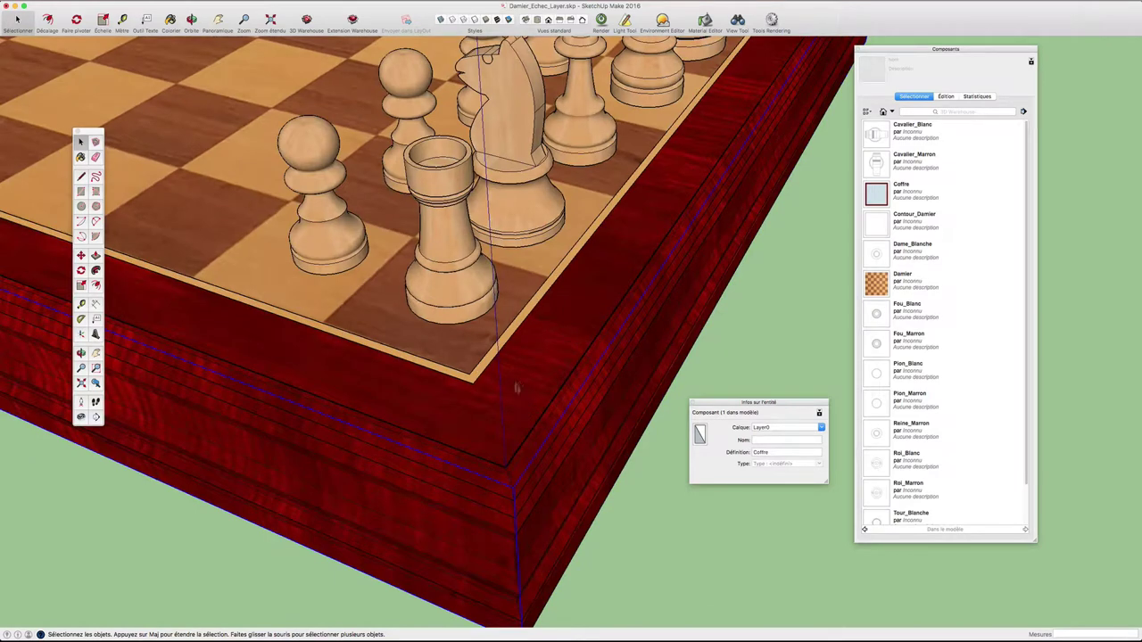
{"action": "left_click", "coordinate": [763, 438]}
{"action": "type", "text": "Coffret"}
Name the board border instance Contour_Damier
{"action": "left_click", "coordinate": [479, 379]}
{"action": "scroll", "coordinate": [482, 380], "scroll_direction": "up", "scroll_amount": 2}
{"action": "scroll", "coordinate": [480, 376], "scroll_direction": "up", "scroll_amount": 2}
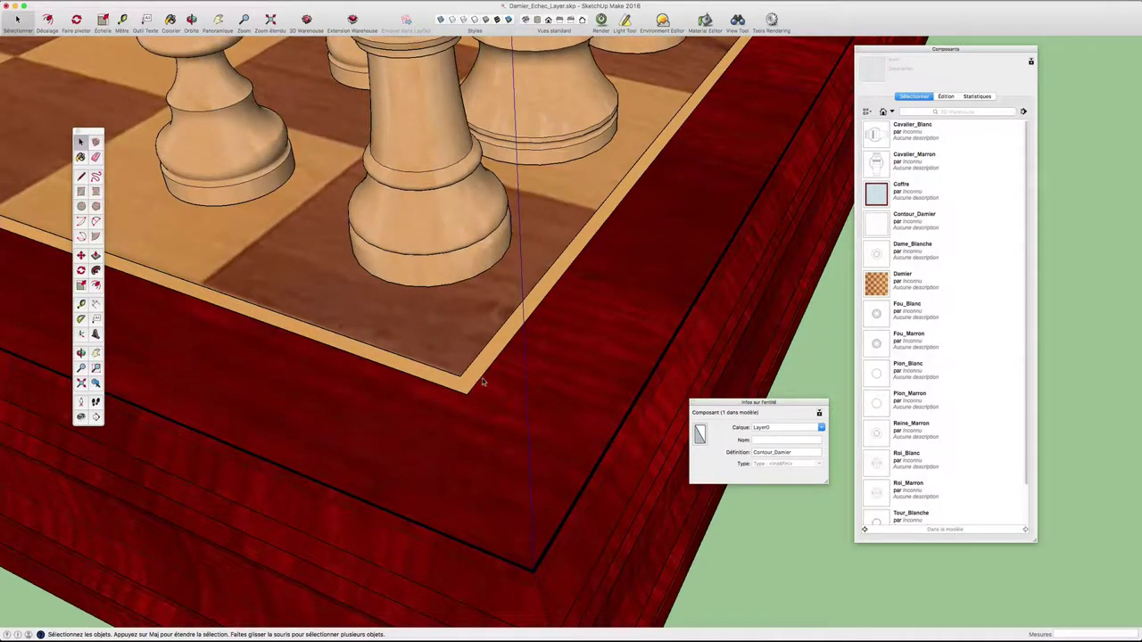
{"action": "middle_click_drag", "start_coordinate": [481, 377], "coordinate": [395, 329]}
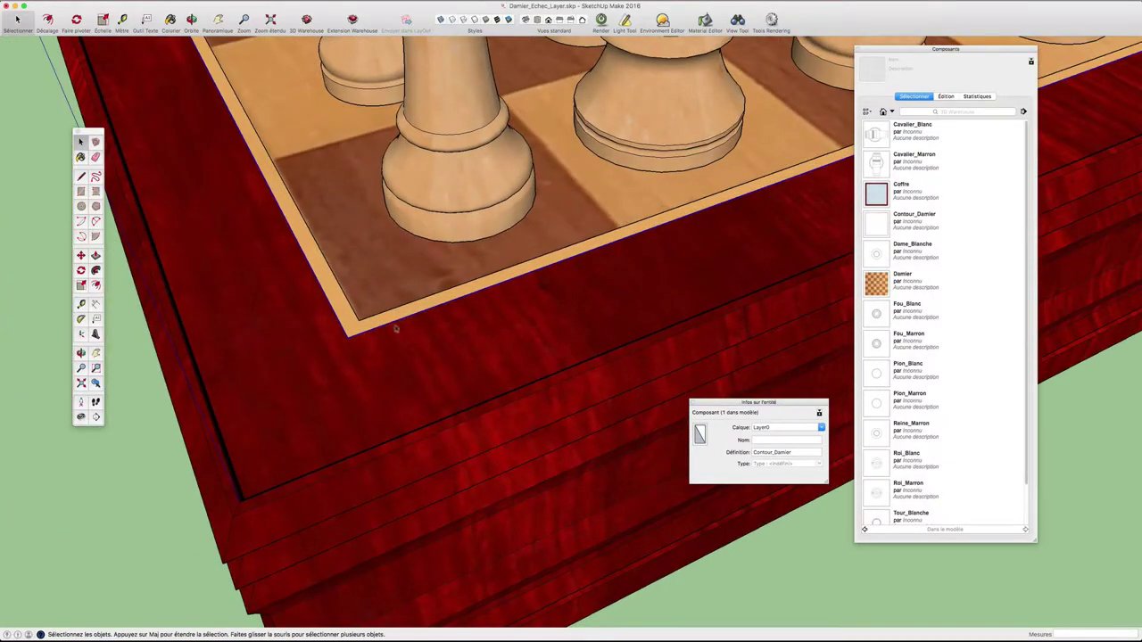
{"action": "left_click", "coordinate": [763, 441]}
{"action": "type", "text": "our_Da"}
{"action": "type", "text": "mier"}
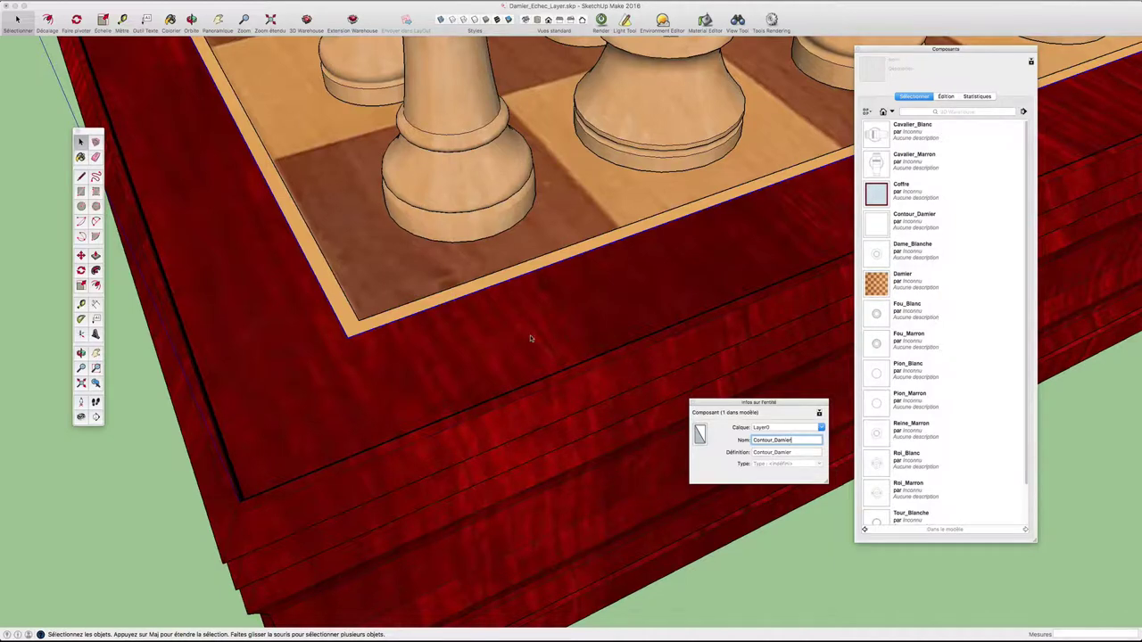
{"action": "key", "text": "Return"}
Name the checkerboard instance Damier
{"action": "left_click", "coordinate": [358, 277]}
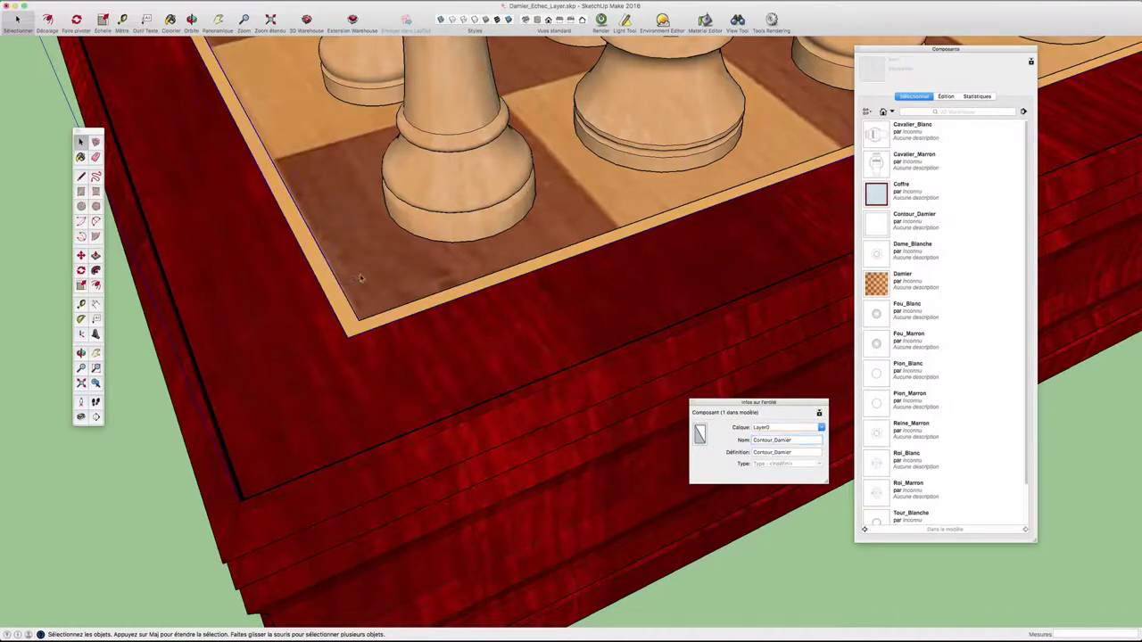
{"action": "left_click", "coordinate": [756, 441]}
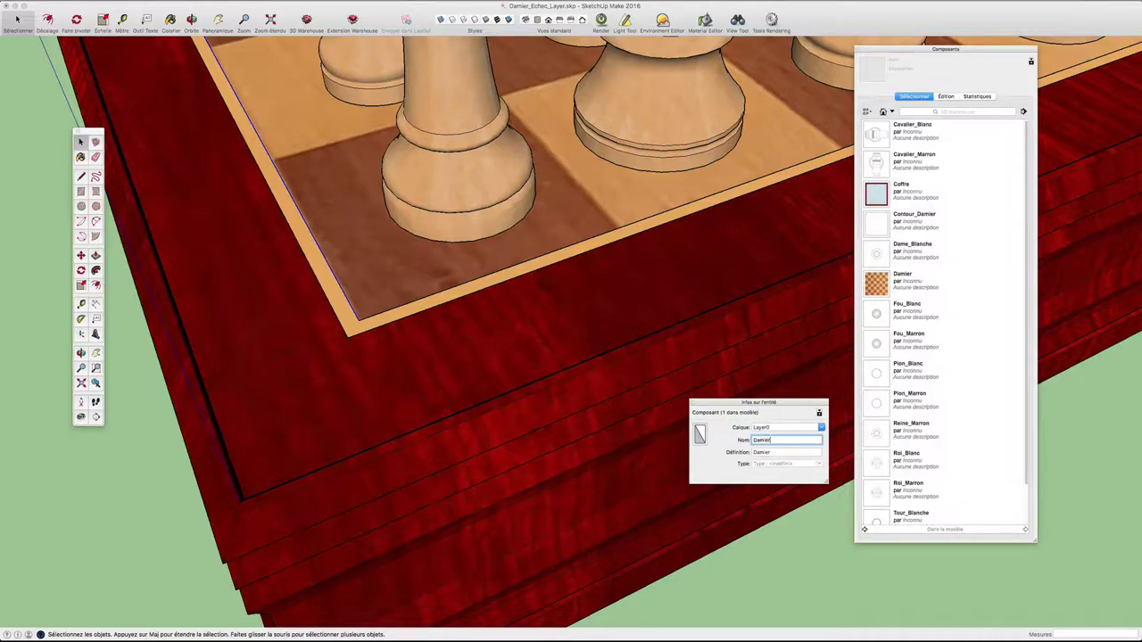
{"action": "scroll", "coordinate": [696, 217], "scroll_direction": "down", "scroll_amount": 5}
{"action": "mouse_move", "coordinate": [696, 217]}
{"action": "middle_mouse_down"}
{"action": "mouse_move", "coordinate": [669, 223]}
{"action": "mouse_move", "coordinate": [742, 198]}
{"action": "mouse_move", "coordinate": [642, 304]}
{"action": "mouse_move", "coordinate": [662, 308]}
{"action": "middle_mouse_up"}
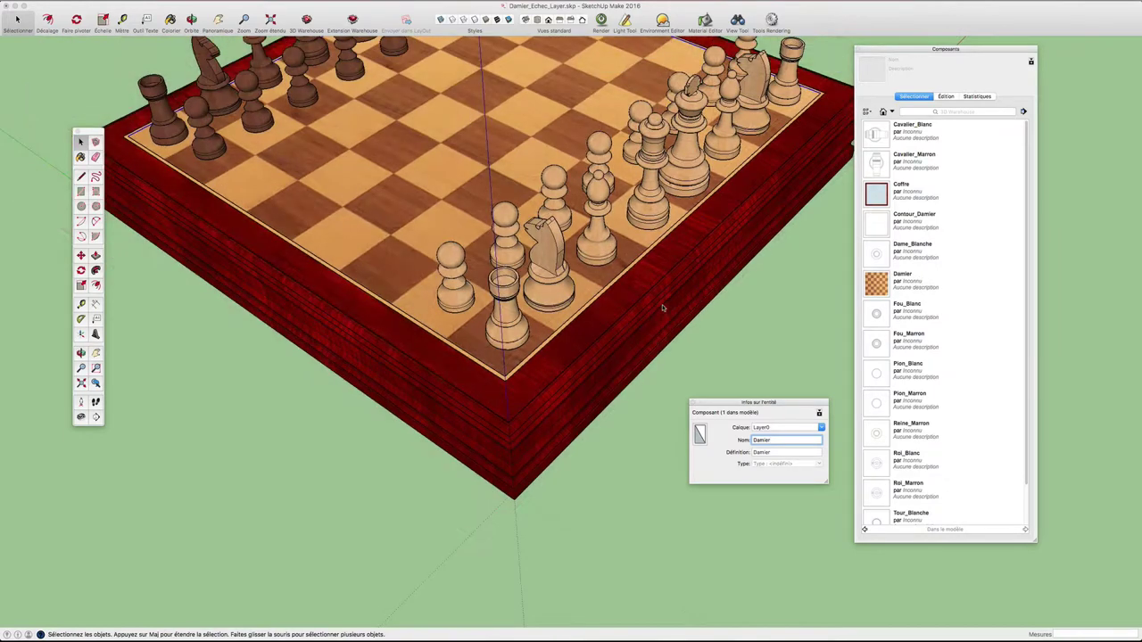
Frame the whole board with nothing selected and open the Fenêtre menu showing Calques
{"action": "left_click_drag", "start_coordinate": [927, 53], "coordinate": [979, 49]}
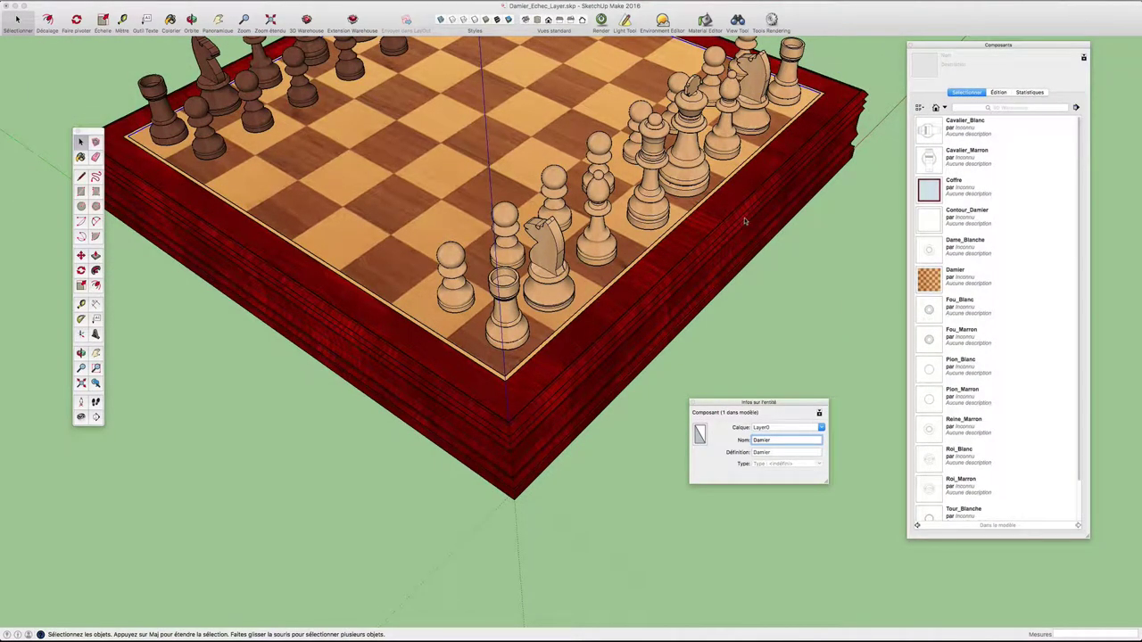
{"action": "mouse_move", "coordinate": [745, 221]}
{"action": "middle_mouse_down"}
{"action": "mouse_move", "coordinate": [816, 255]}
{"action": "mouse_move", "coordinate": [734, 280]}
{"action": "mouse_move", "coordinate": [757, 307]}
{"action": "middle_mouse_up"}
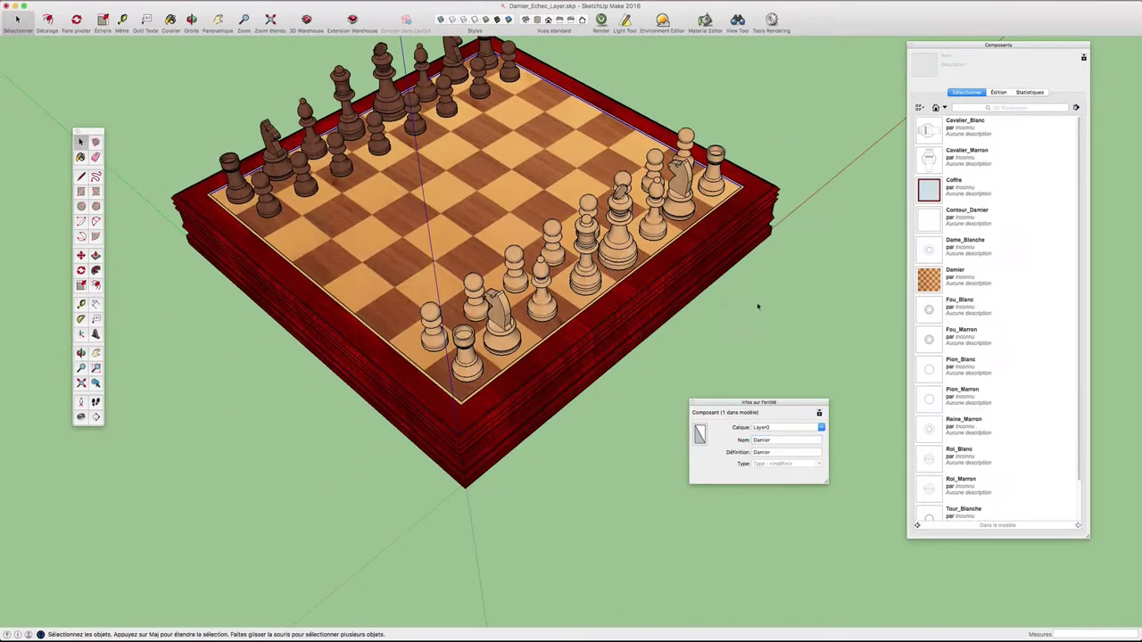
{"action": "left_click", "coordinate": [758, 307]}
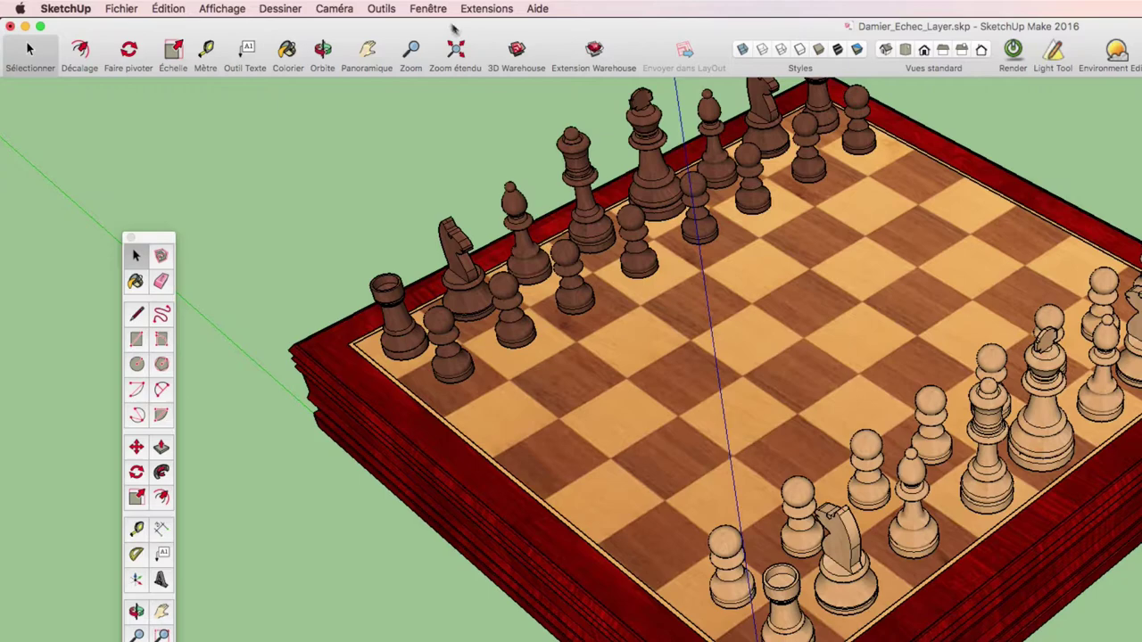
{"action": "left_click", "coordinate": [428, 9]}
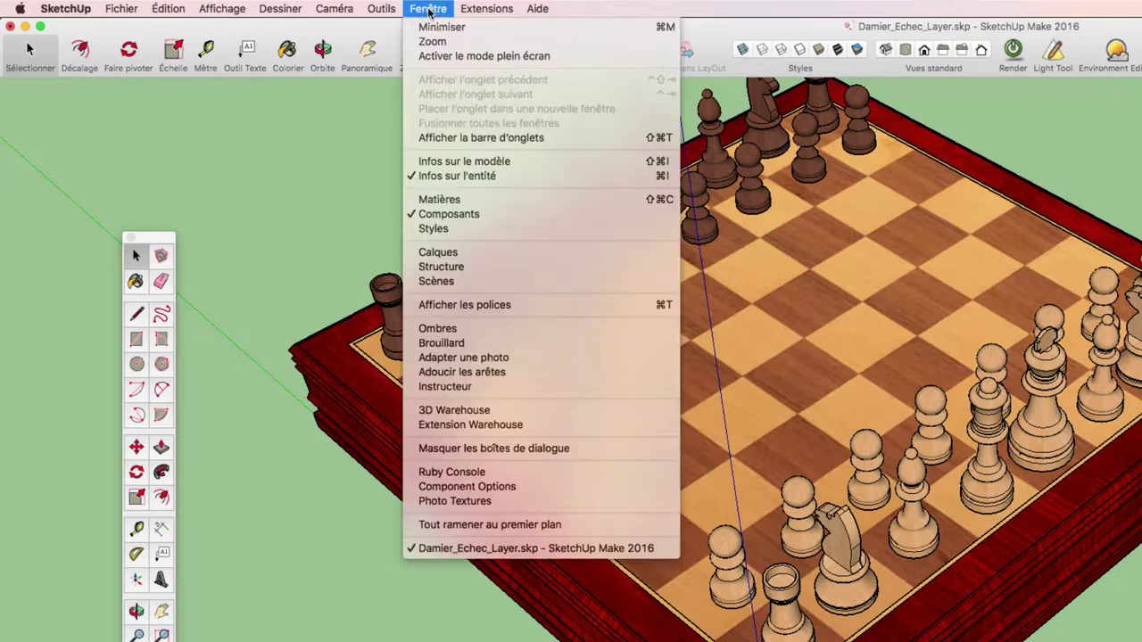
Open Fenêtre > Calques and expand the Calques tray section to list Layer0
{"action": "left_click", "coordinate": [463, 254]}
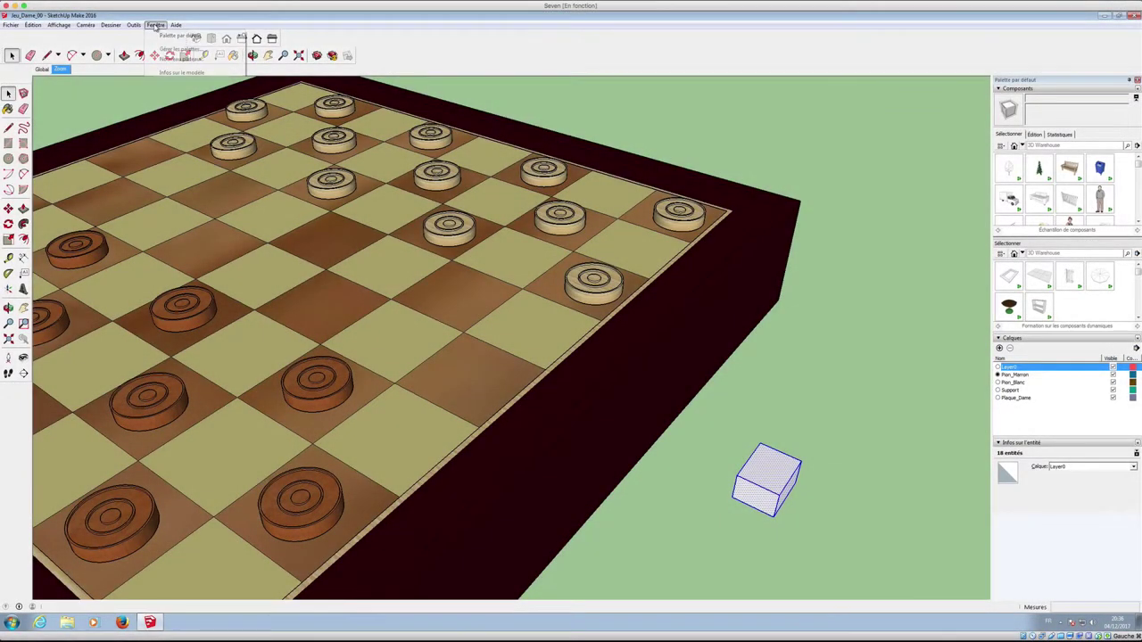
{"action": "left_click", "coordinate": [155, 24]}
{"action": "mouse_move", "coordinate": [187, 35]}
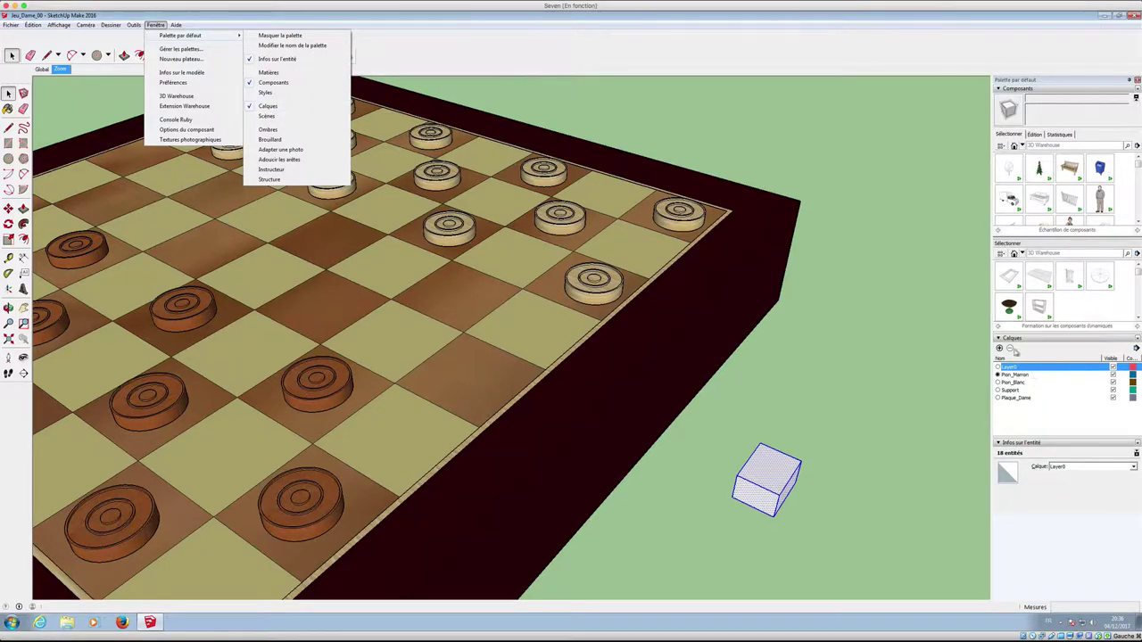
{"action": "left_click", "coordinate": [1057, 339]}
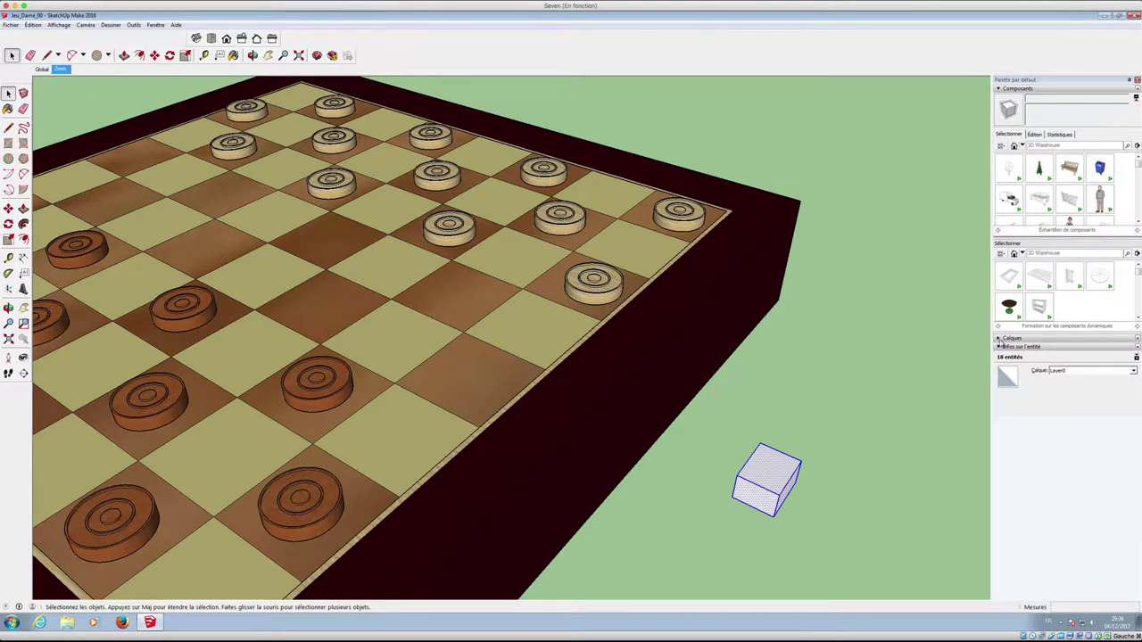
{"action": "left_click", "coordinate": [1002, 342]}
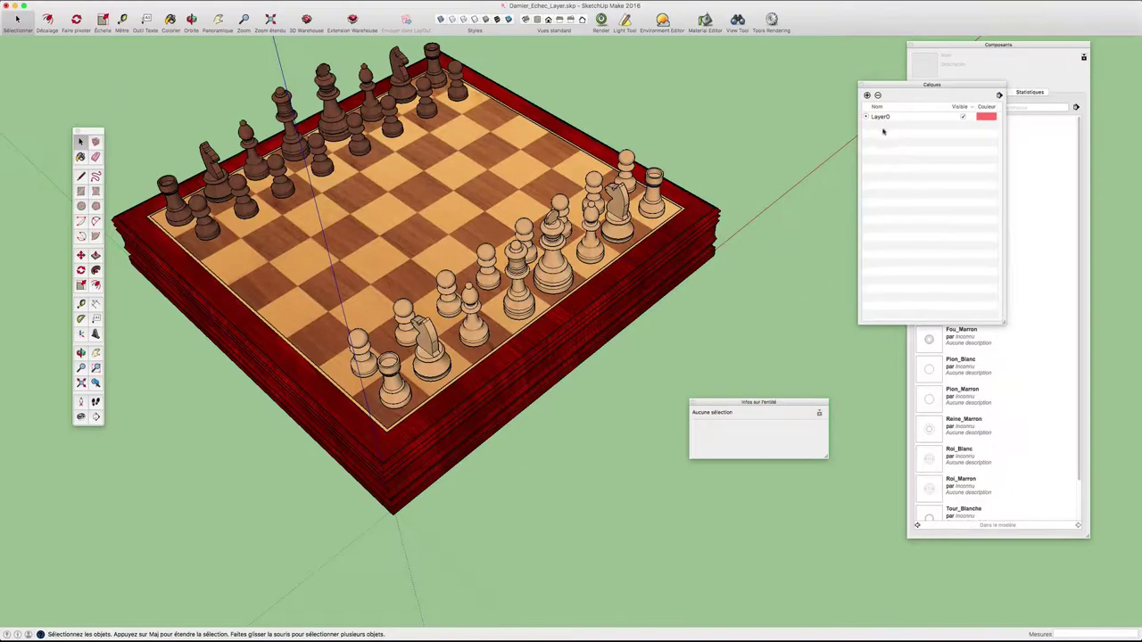
Close Entity Info and draw a small rectangle below the board, push-pulled into a box
{"action": "left_click_drag", "start_coordinate": [755, 402], "coordinate": [643, 416]}
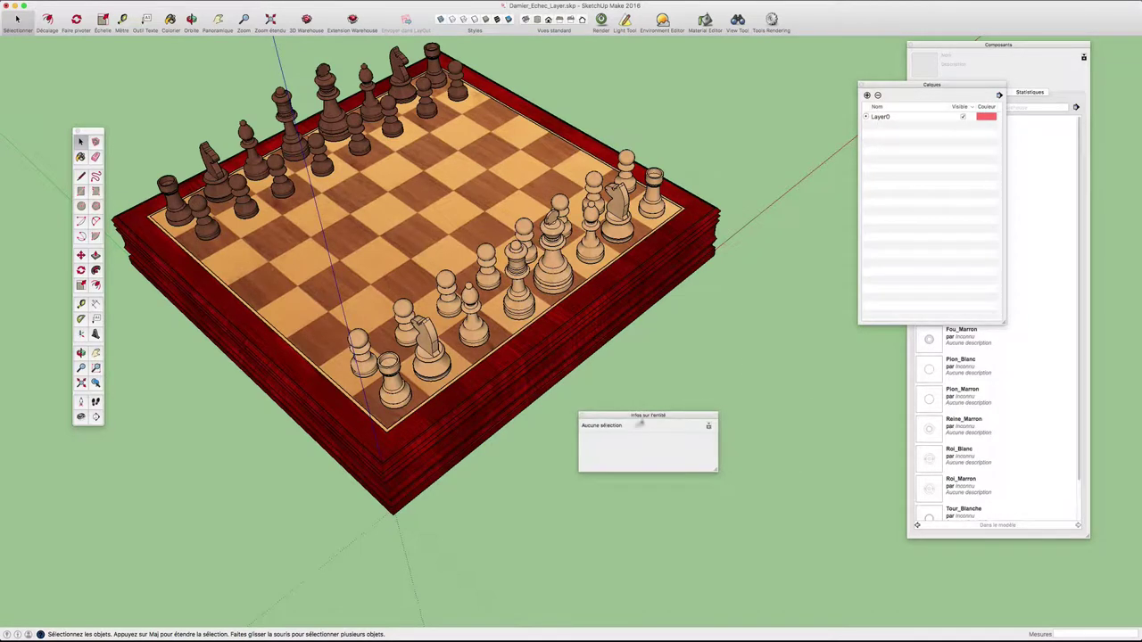
{"action": "left_click", "coordinate": [582, 416]}
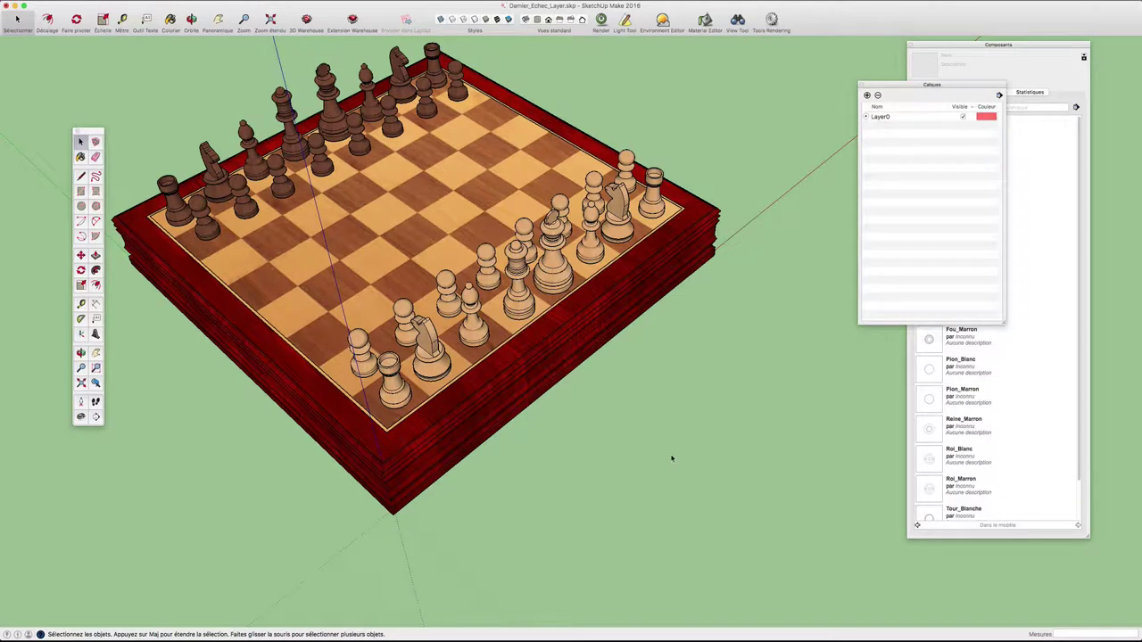
{"action": "key", "text": "r"}
{"action": "left_click", "coordinate": [671, 445]}
{"action": "left_click", "coordinate": [706, 538]}
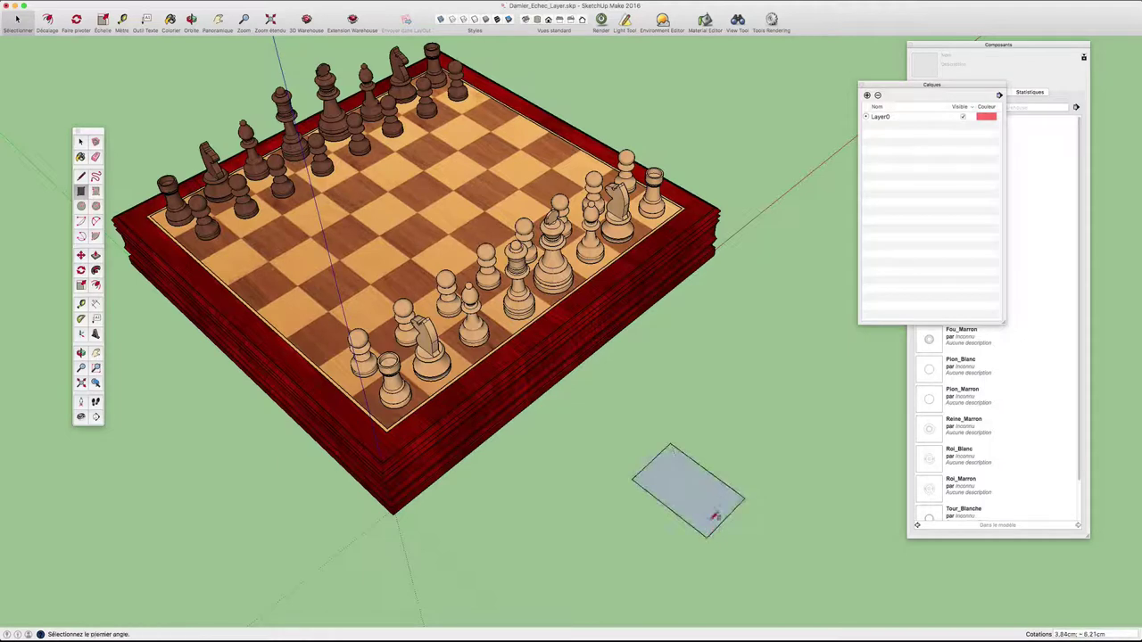
{"action": "key", "text": "p"}
{"action": "left_click_drag", "start_coordinate": [704, 514], "coordinate": [705, 505]}
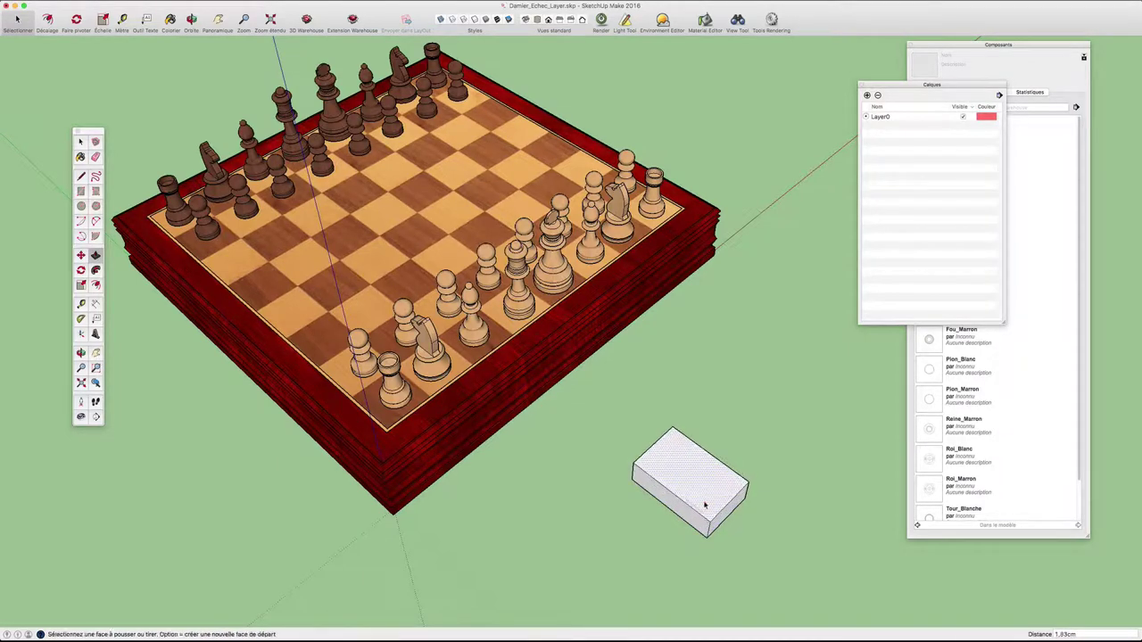
{"action": "key", "text": "space"}
Make the box a group and show its Entity Info on Layer0
{"action": "triple_click", "coordinate": [705, 505]}
{"action": "right_click", "coordinate": [705, 505]}
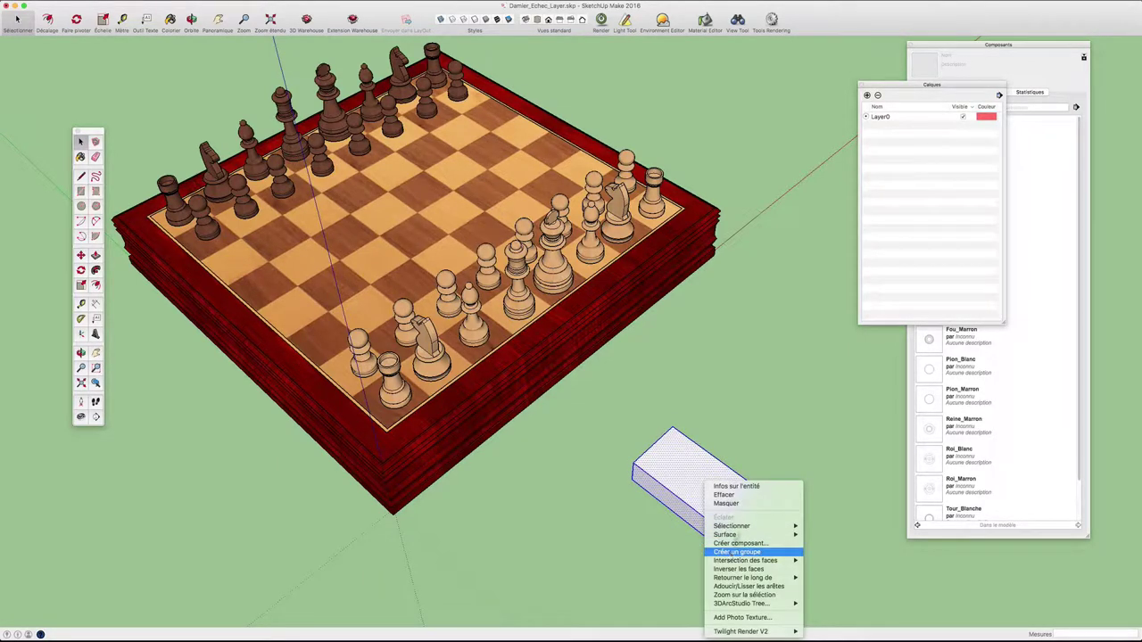
{"action": "left_click", "coordinate": [736, 551]}
{"action": "middle_click_drag", "start_coordinate": [704, 500], "coordinate": [744, 382]}
{"action": "right_click", "coordinate": [749, 378]}
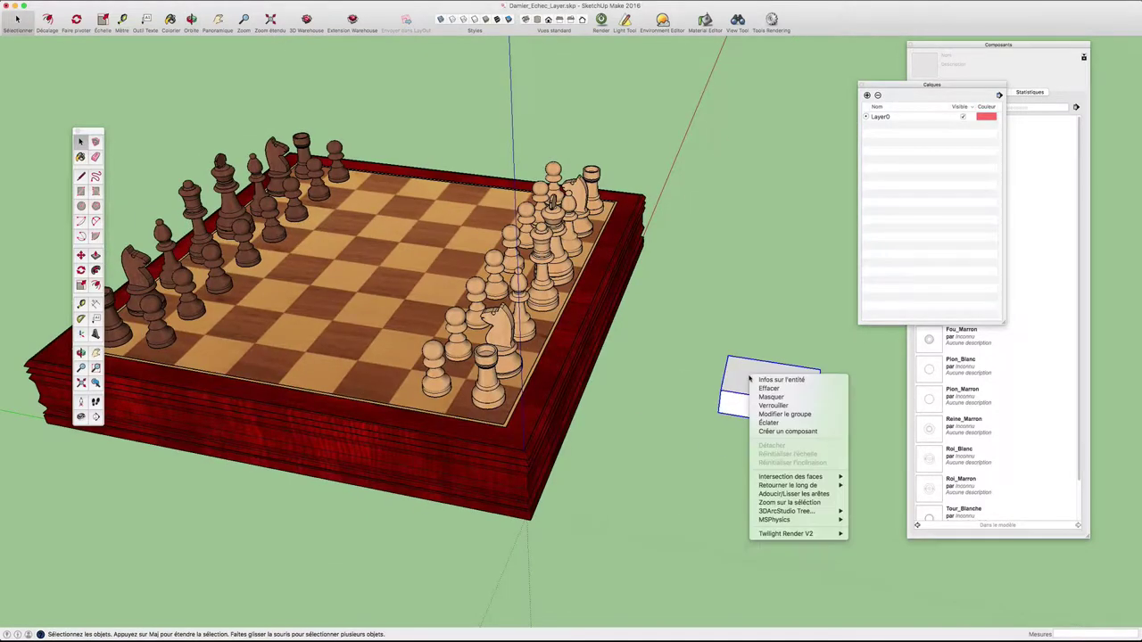
{"action": "left_click", "coordinate": [769, 380]}
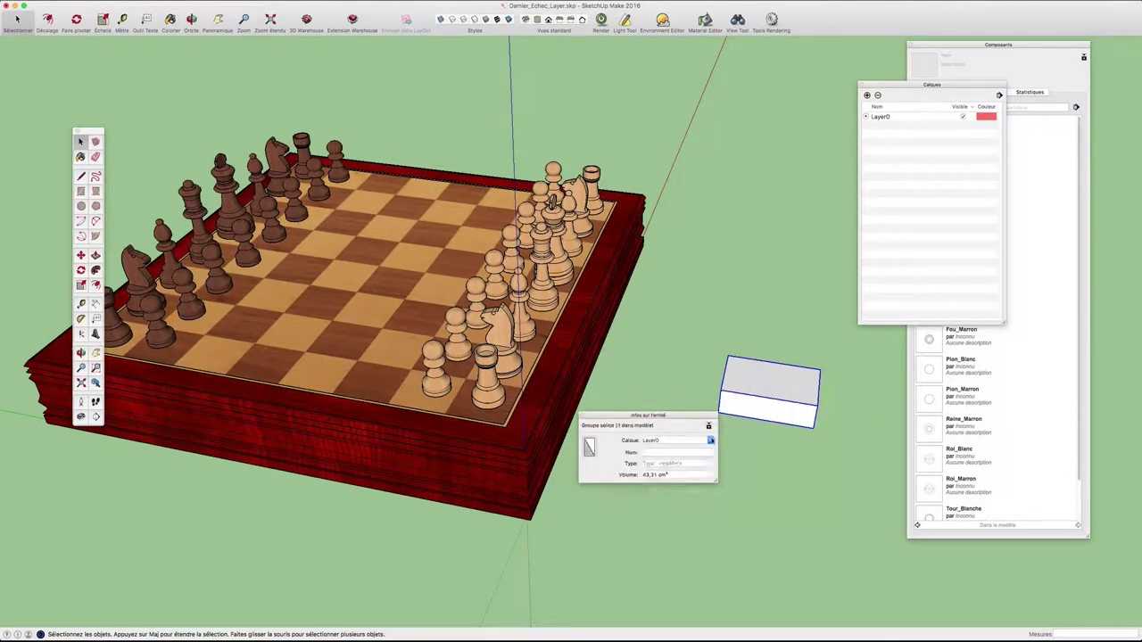
{"action": "left_click_drag", "start_coordinate": [682, 416], "coordinate": [720, 454]}
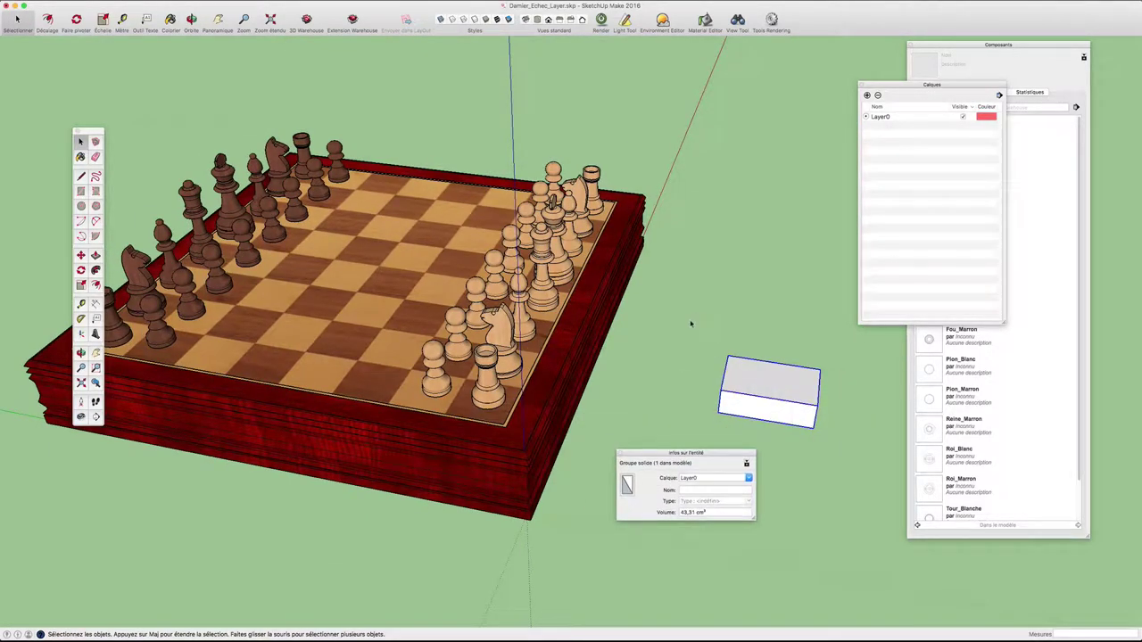
Add a new layer in the Calques panel and name it Pion_Blanc
{"action": "left_click", "coordinate": [866, 95]}
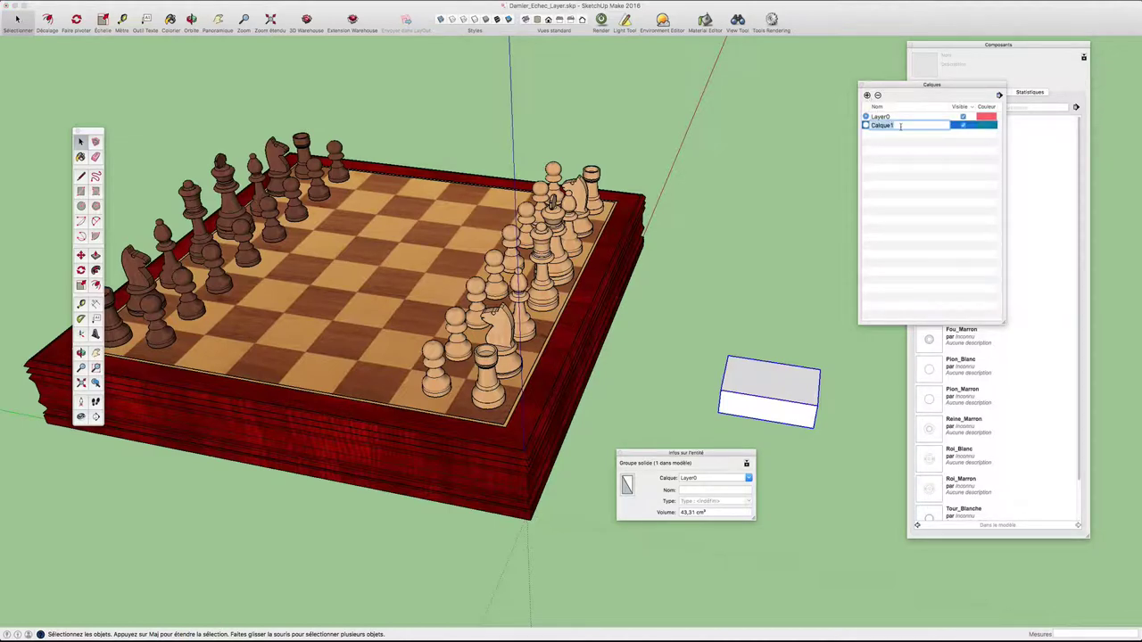
{"action": "type", "text": "Pion_Blanc"}
{"action": "key", "text": "Return"}
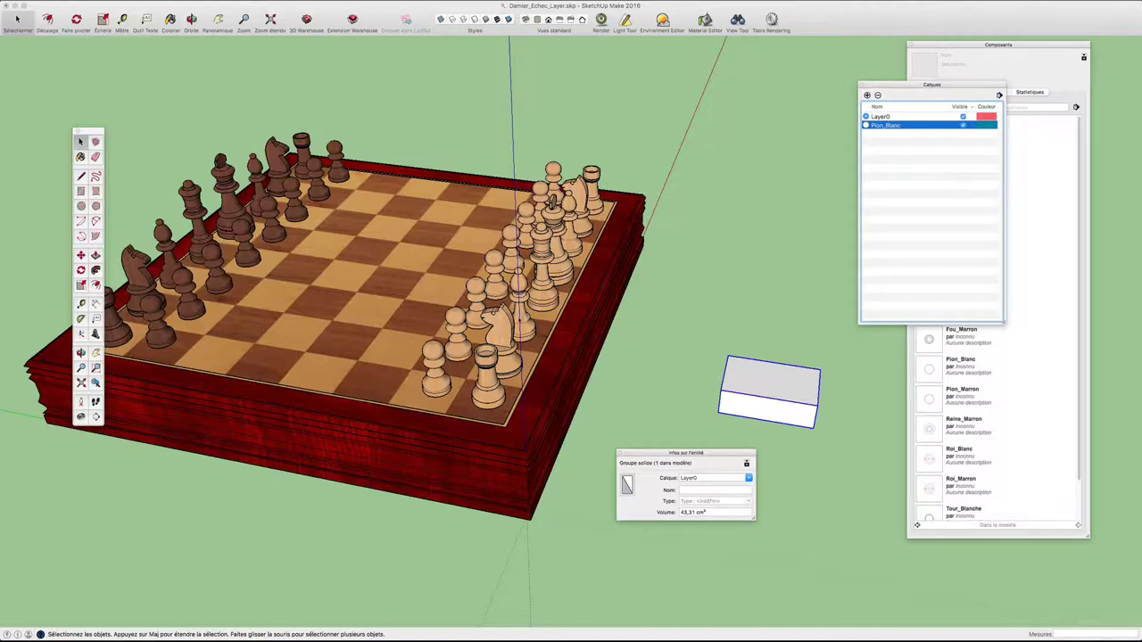
{"action": "middle_click_drag", "start_coordinate": [357, 313], "coordinate": [286, 285]}
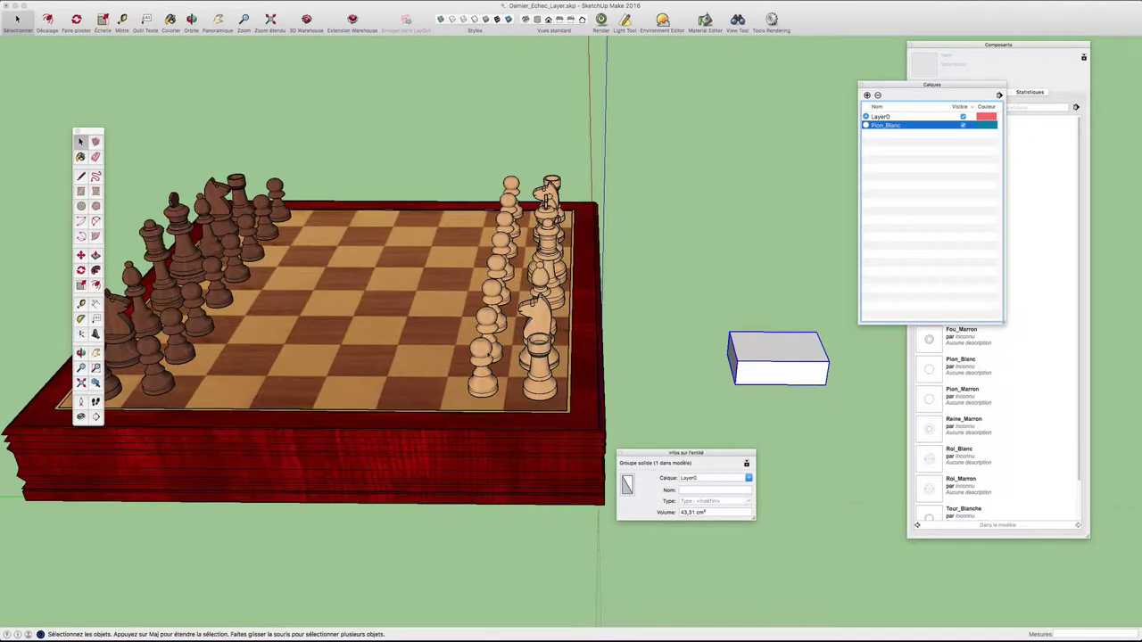
Select all eight white pawns together
{"action": "left_click", "coordinate": [487, 357]}
{"action": "middle_click_drag", "start_coordinate": [489, 357], "coordinate": [490, 392]}
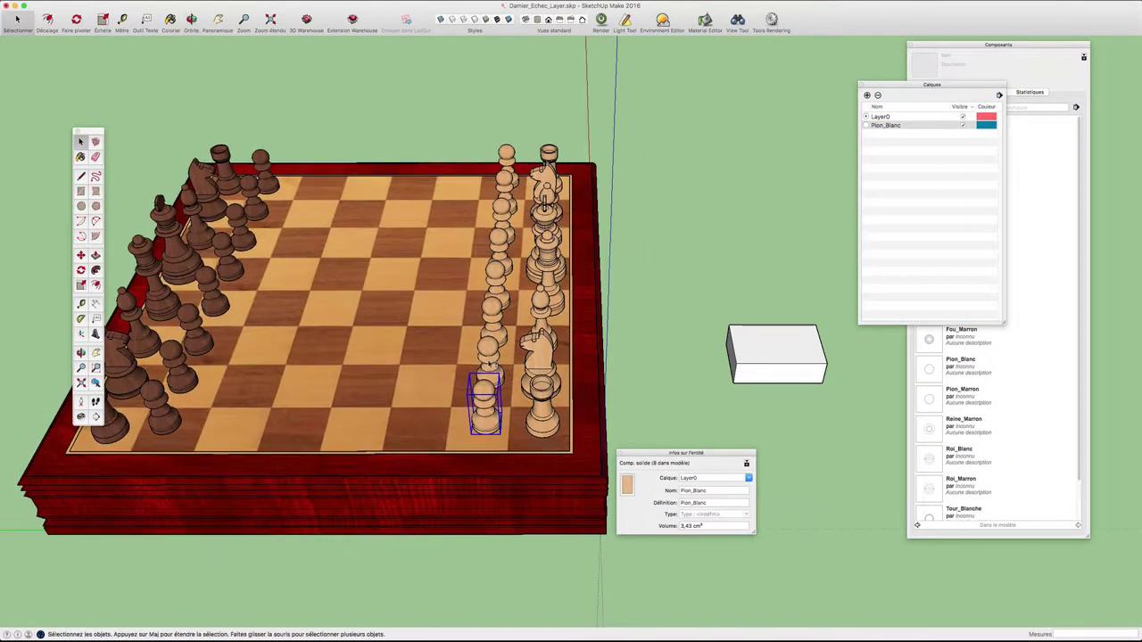
{"action": "left_click", "coordinate": [490, 357], "text": "shift"}
{"action": "left_click", "coordinate": [493, 320], "text": "shift"}
{"action": "left_click", "coordinate": [497, 279], "text": "shift"}
{"action": "left_click", "coordinate": [500, 250], "text": "shift"}
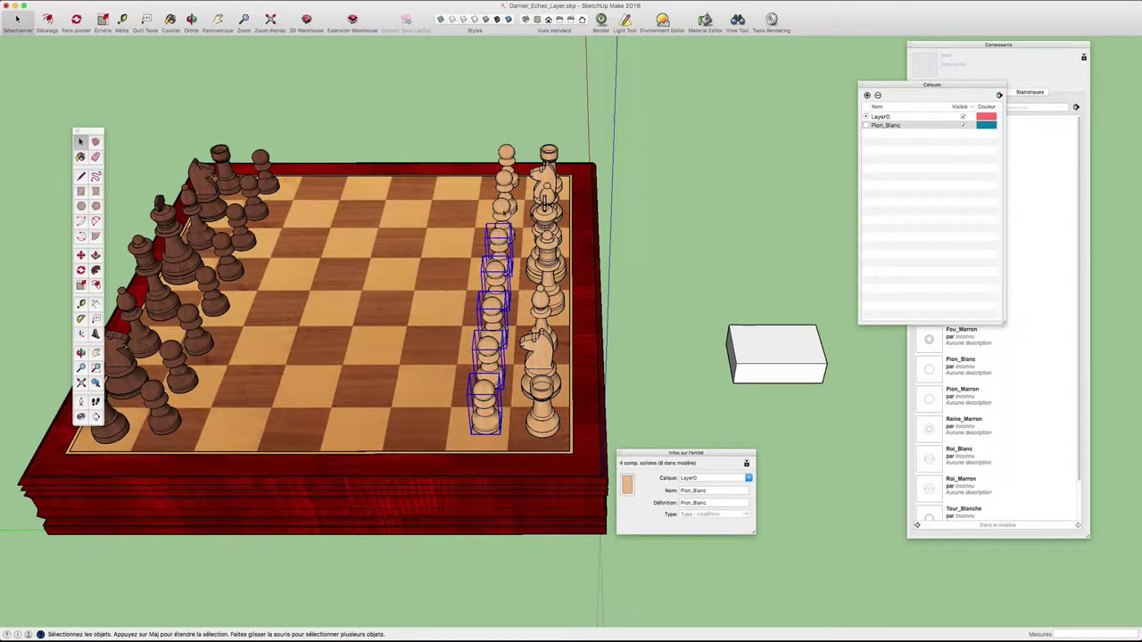
{"action": "left_click", "coordinate": [502, 207], "text": "shift"}
{"action": "left_click", "coordinate": [506, 178], "text": "shift"}
{"action": "left_click", "coordinate": [506, 154], "text": "shift"}
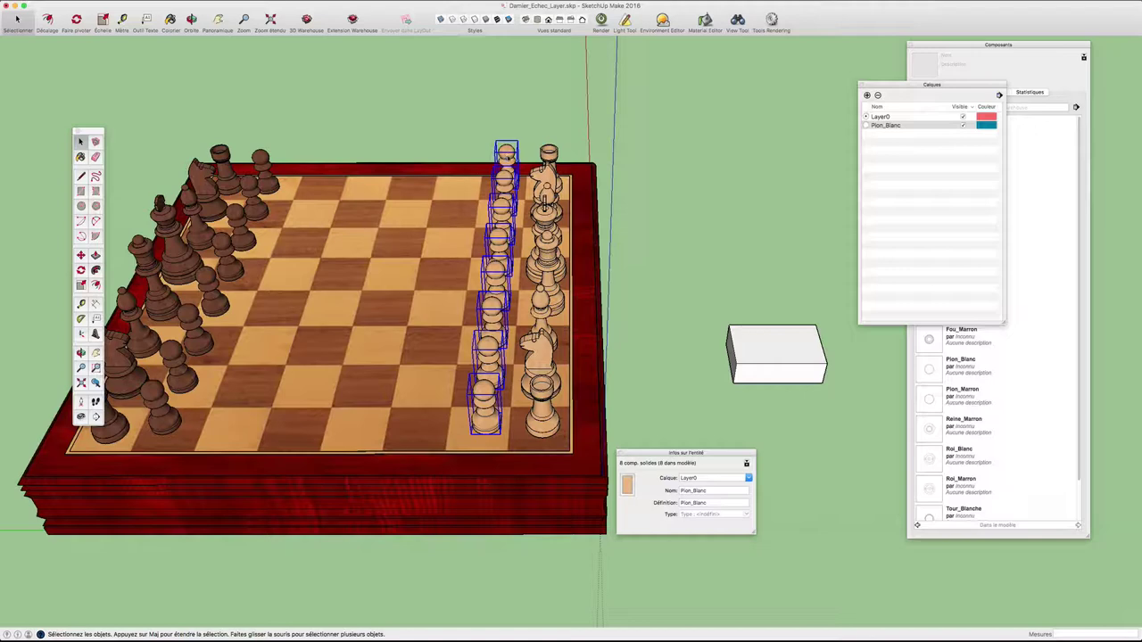
{"action": "right_click", "coordinate": [506, 156]}
{"action": "left_click", "coordinate": [520, 159]}
Set the selected pawns' layer to Pion_Blanc in Entity Info, then deselect them
{"action": "left_click_drag", "start_coordinate": [701, 455], "coordinate": [710, 152]}
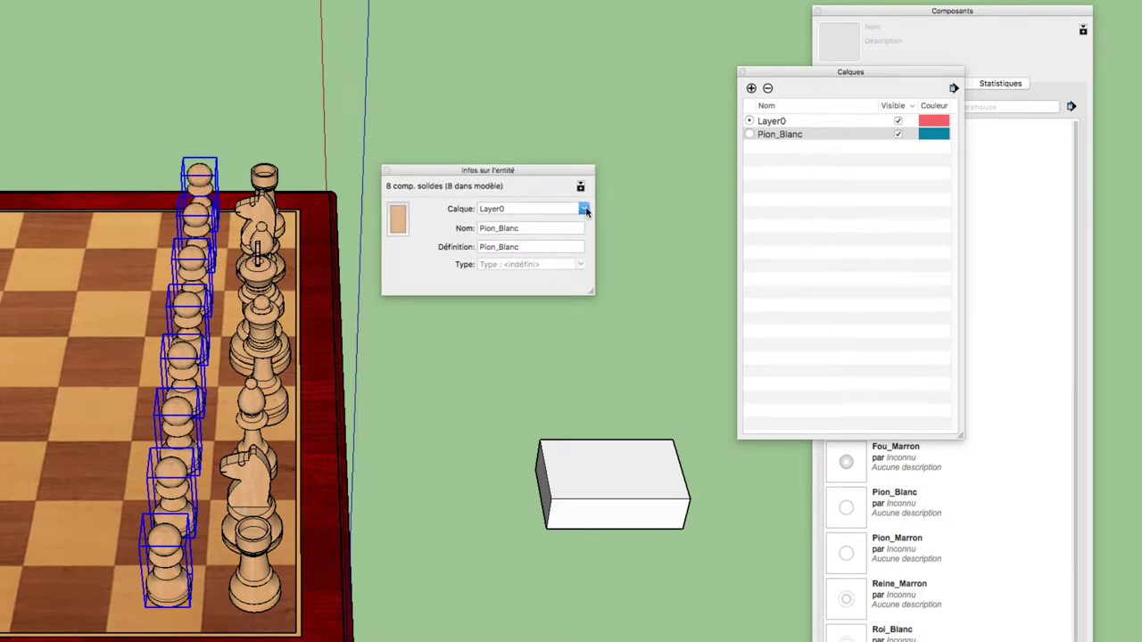
{"action": "left_click", "coordinate": [584, 208]}
{"action": "left_click", "coordinate": [510, 234]}
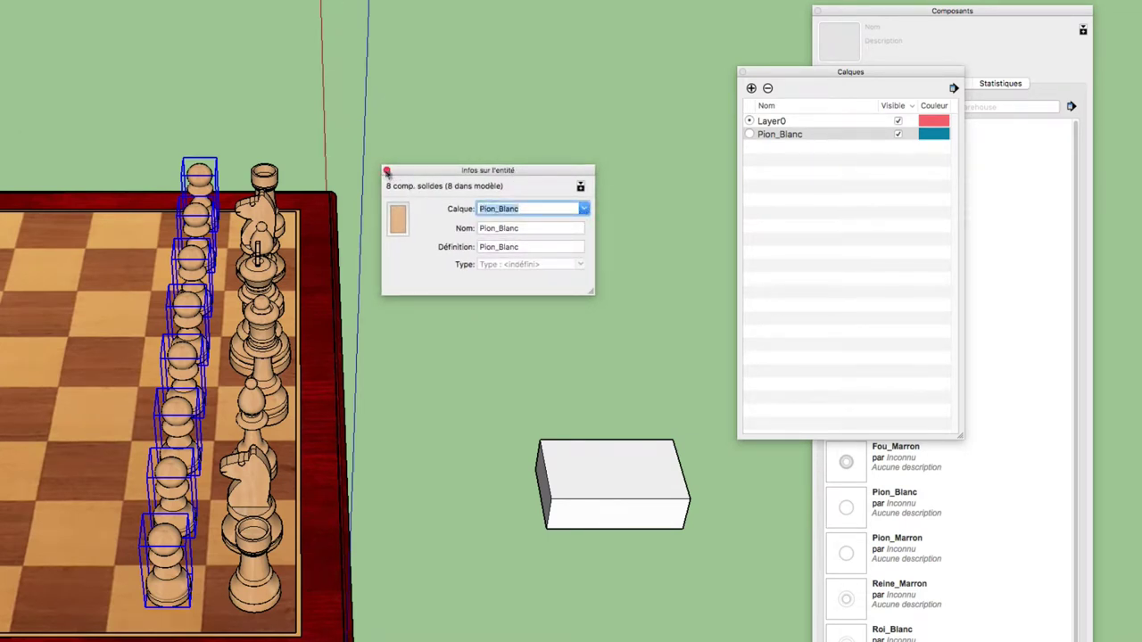
{"action": "left_click", "coordinate": [385, 170]}
{"action": "mouse_move", "coordinate": [664, 259]}
{"action": "middle_mouse_down"}
{"action": "mouse_move", "coordinate": [581, 242]}
{"action": "mouse_move", "coordinate": [574, 285]}
{"action": "middle_mouse_up"}
{"action": "left_click", "coordinate": [577, 291]}
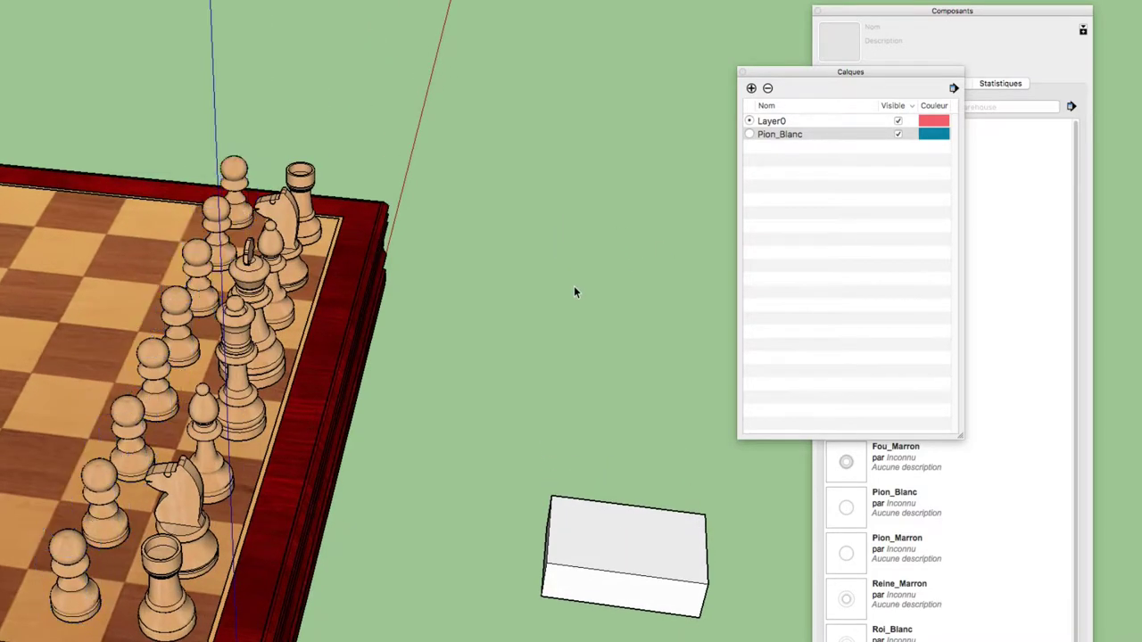
Hide the Pion_Blanc layer, then make it visible again
{"action": "left_click", "coordinate": [783, 122]}
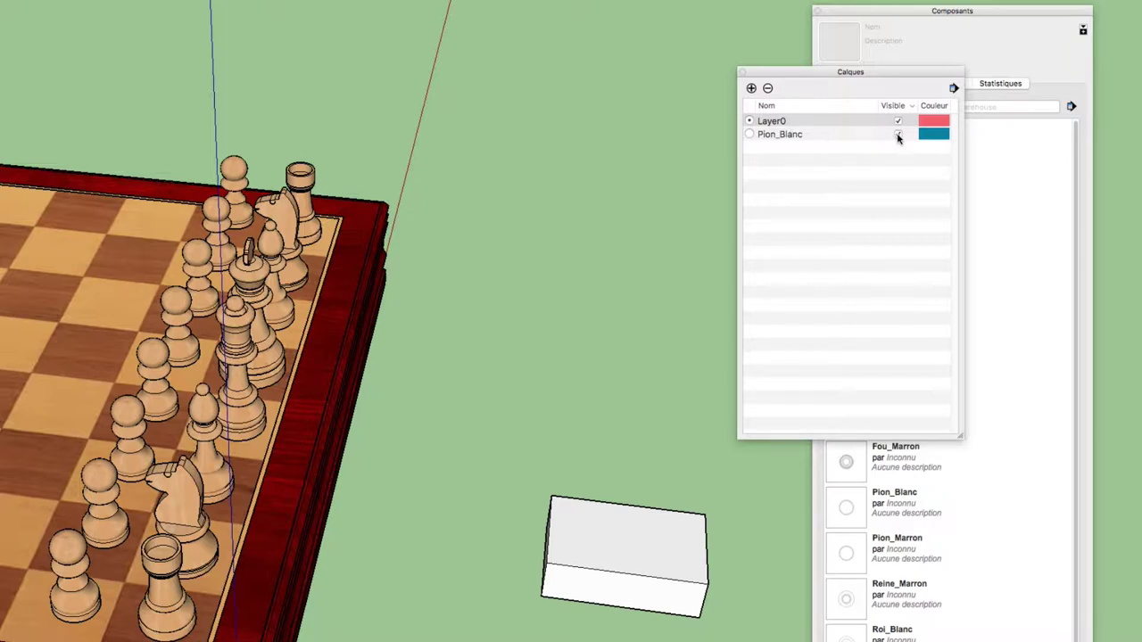
{"action": "left_click", "coordinate": [897, 134]}
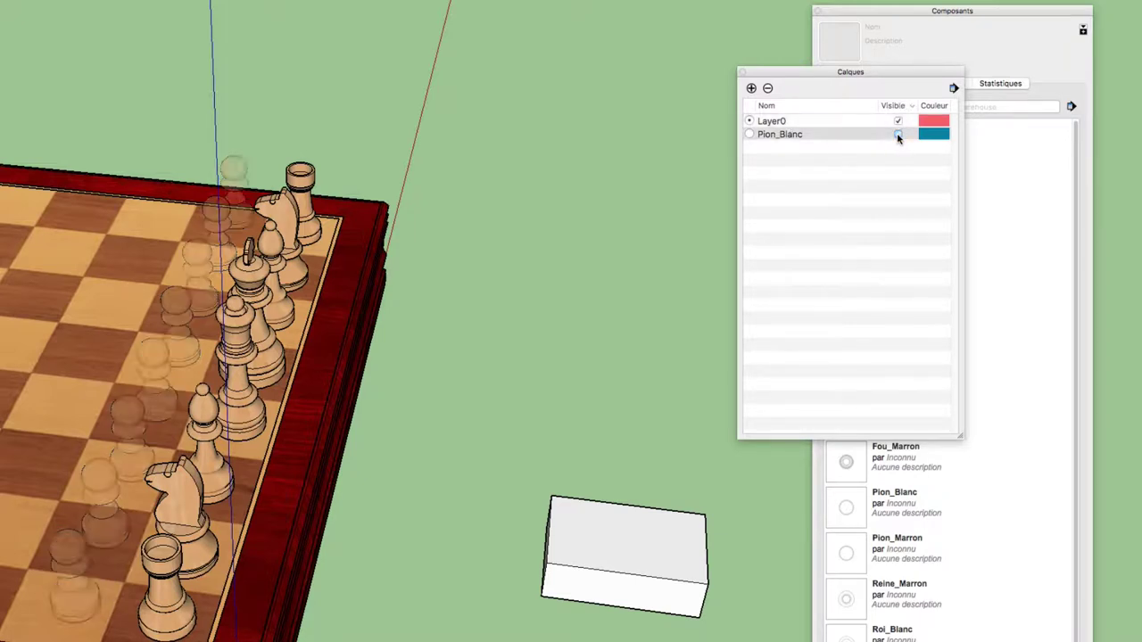
{"action": "mouse_move", "coordinate": [512, 383]}
{"action": "middle_mouse_down"}
{"action": "mouse_move", "coordinate": [453, 385]}
{"action": "mouse_move", "coordinate": [744, 247]}
{"action": "middle_mouse_up"}
{"action": "left_click", "coordinate": [898, 134]}
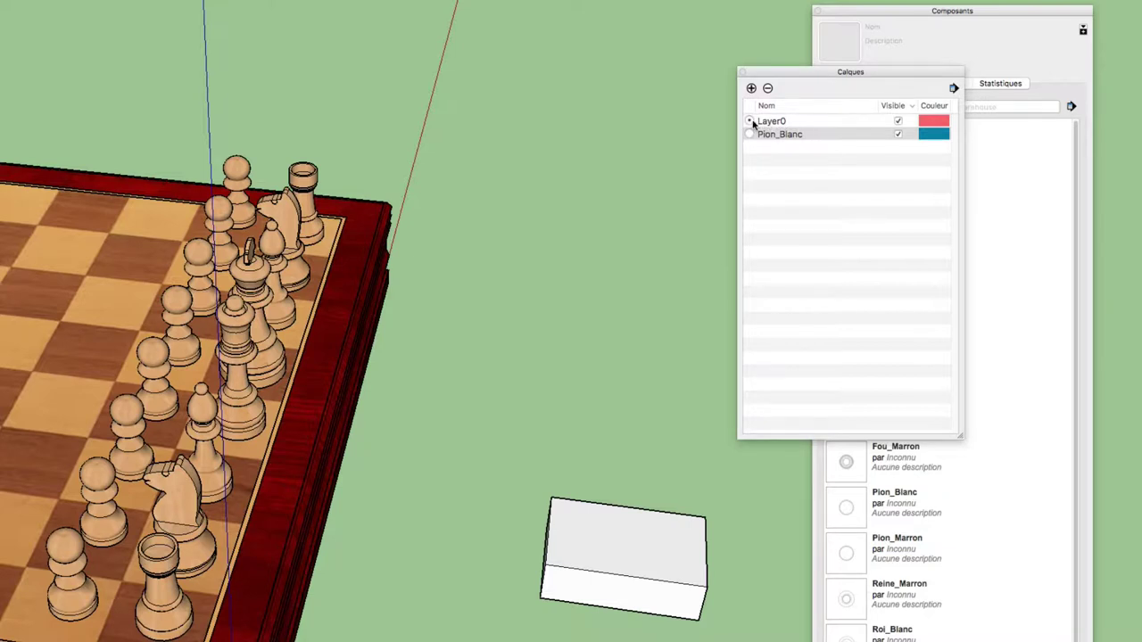
Make Pion_Blanc the active layer and dismiss the cannot-hide-active-layer warning
{"action": "left_click", "coordinate": [752, 122]}
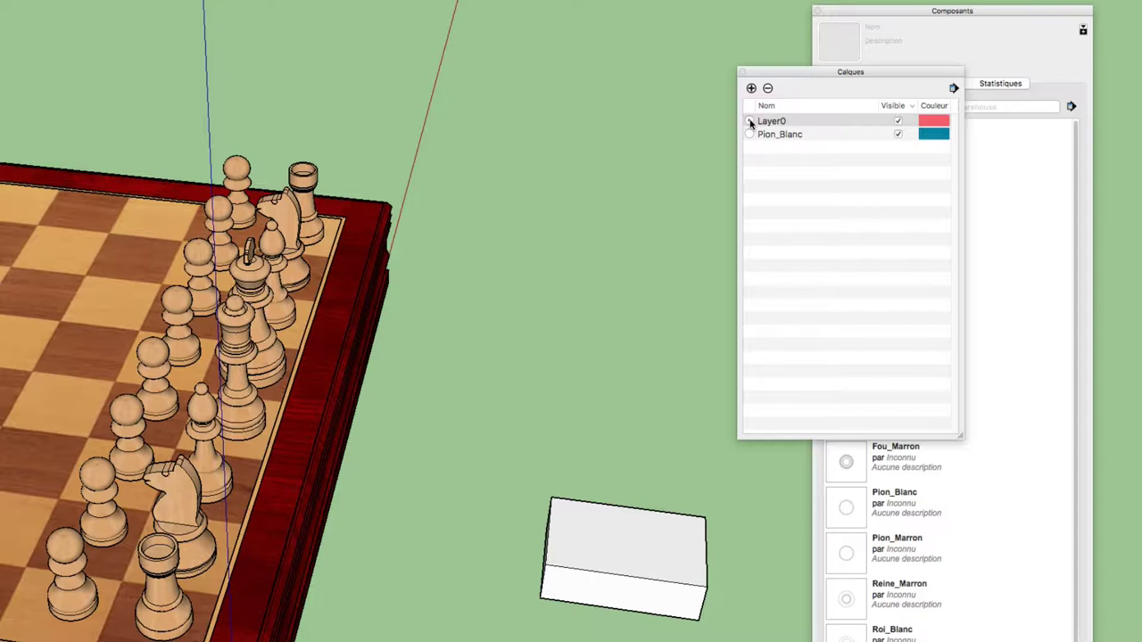
{"action": "left_click", "coordinate": [749, 135]}
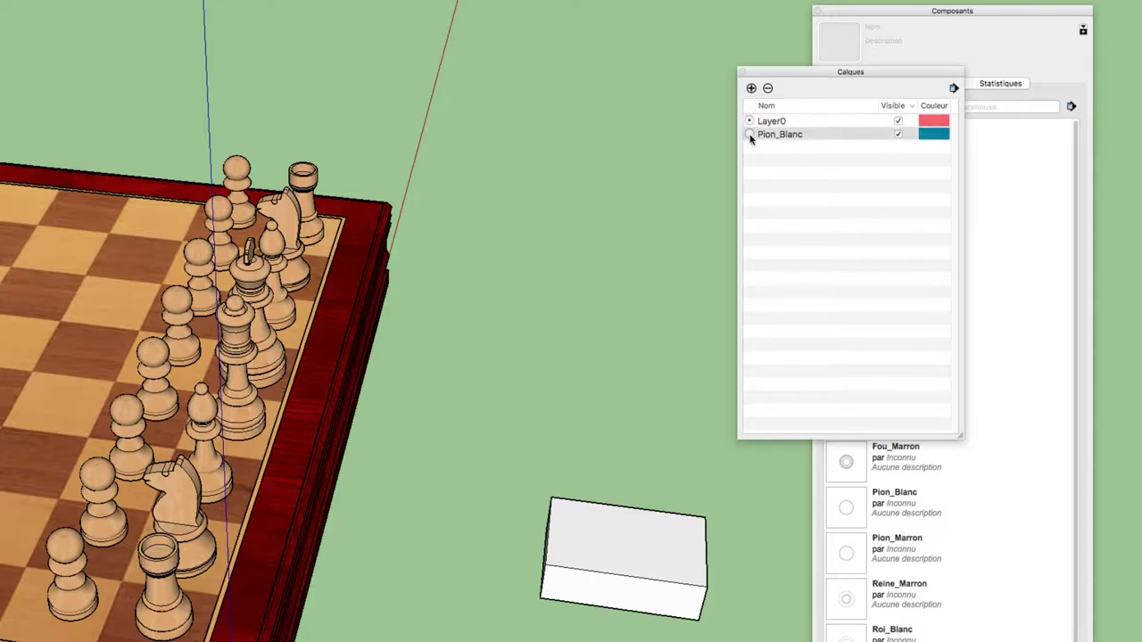
{"action": "left_click", "coordinate": [898, 135]}
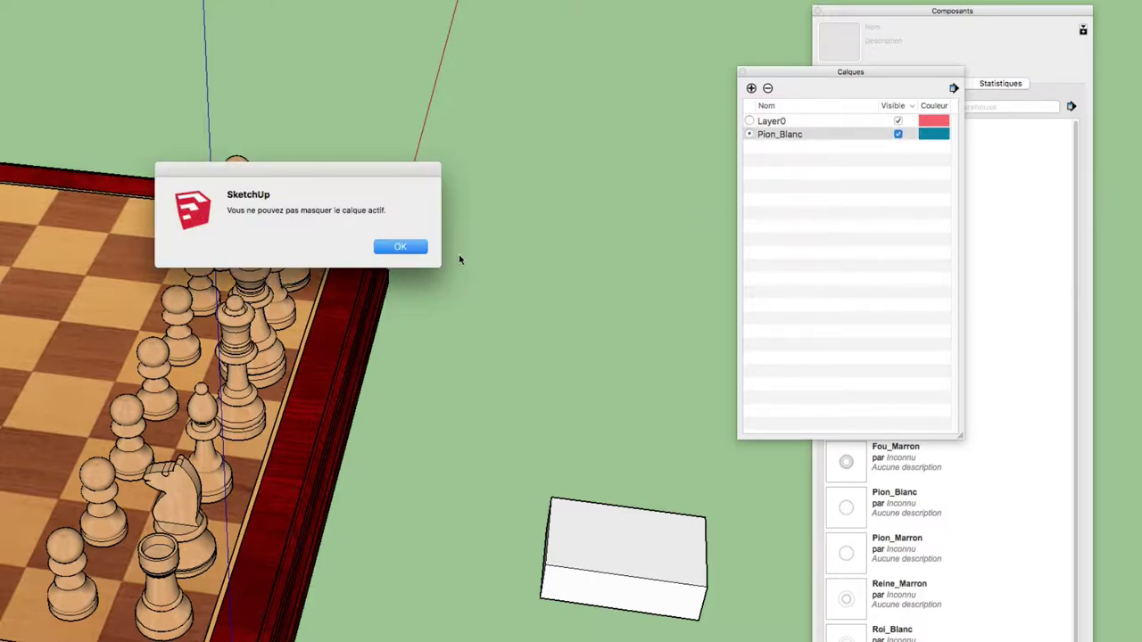
{"action": "left_click", "coordinate": [394, 248]}
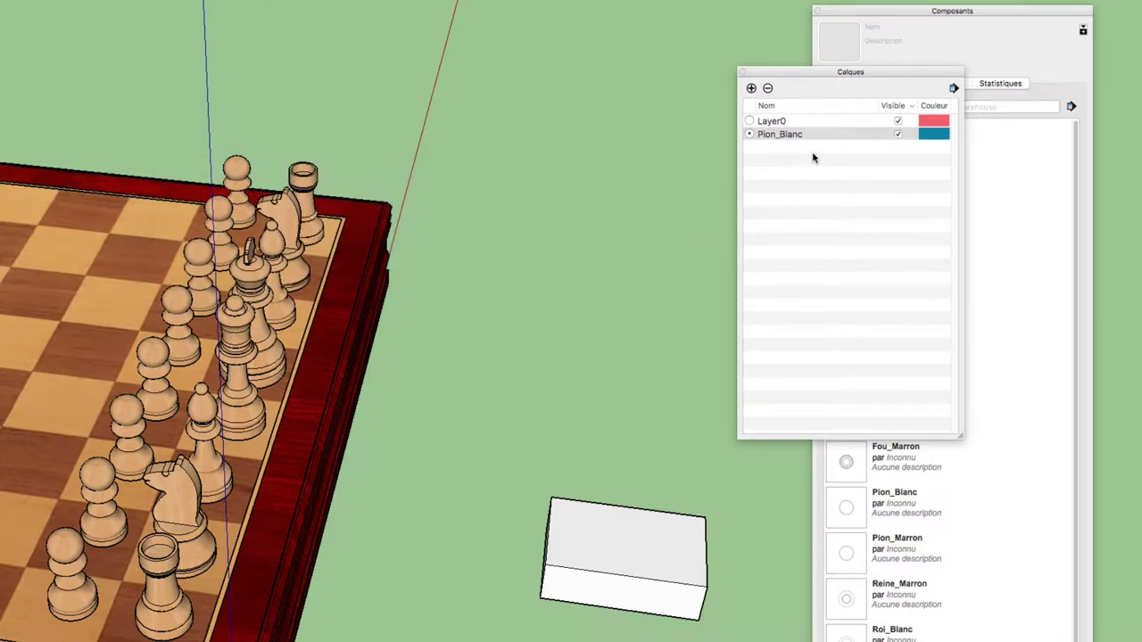
Switch the active layer to Layer0, then back to Pion_Blanc
{"action": "left_click", "coordinate": [814, 121]}
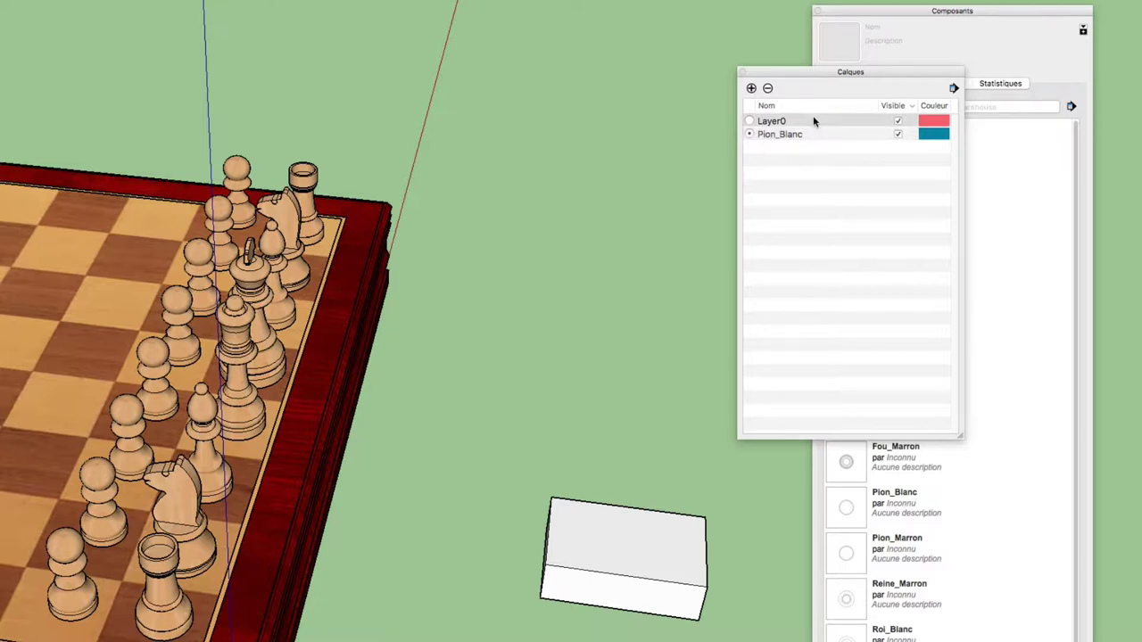
{"action": "left_click", "coordinate": [750, 120]}
{"action": "left_click", "coordinate": [787, 134]}
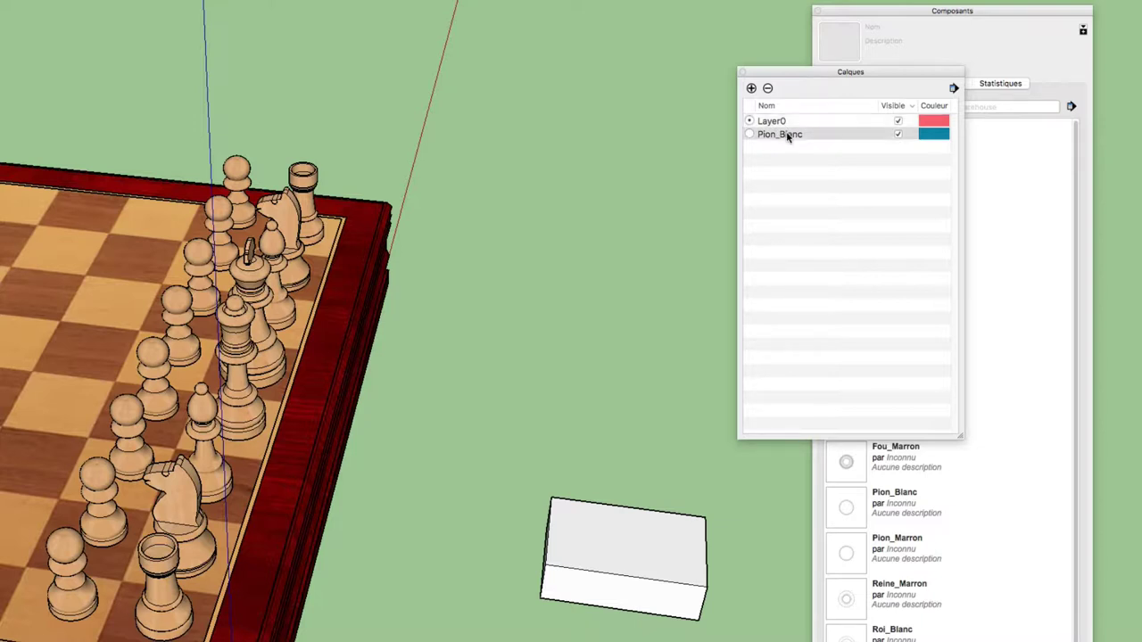
{"action": "left_click", "coordinate": [750, 134]}
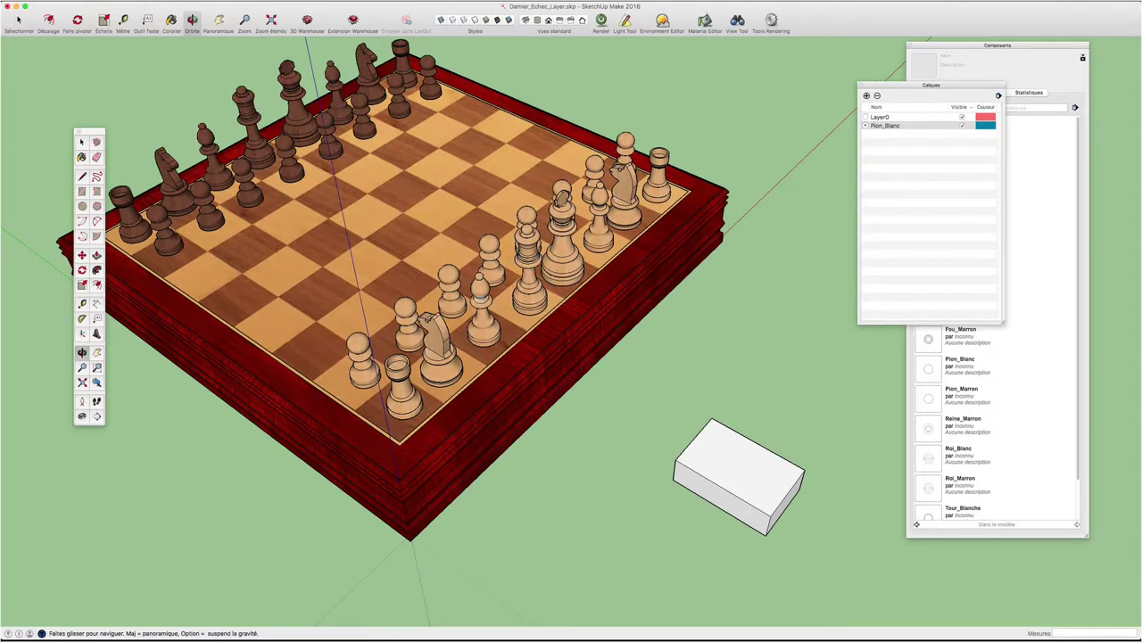
Select all eight brown pawns
{"action": "middle_click_drag", "start_coordinate": [470, 306], "coordinate": [391, 261]}
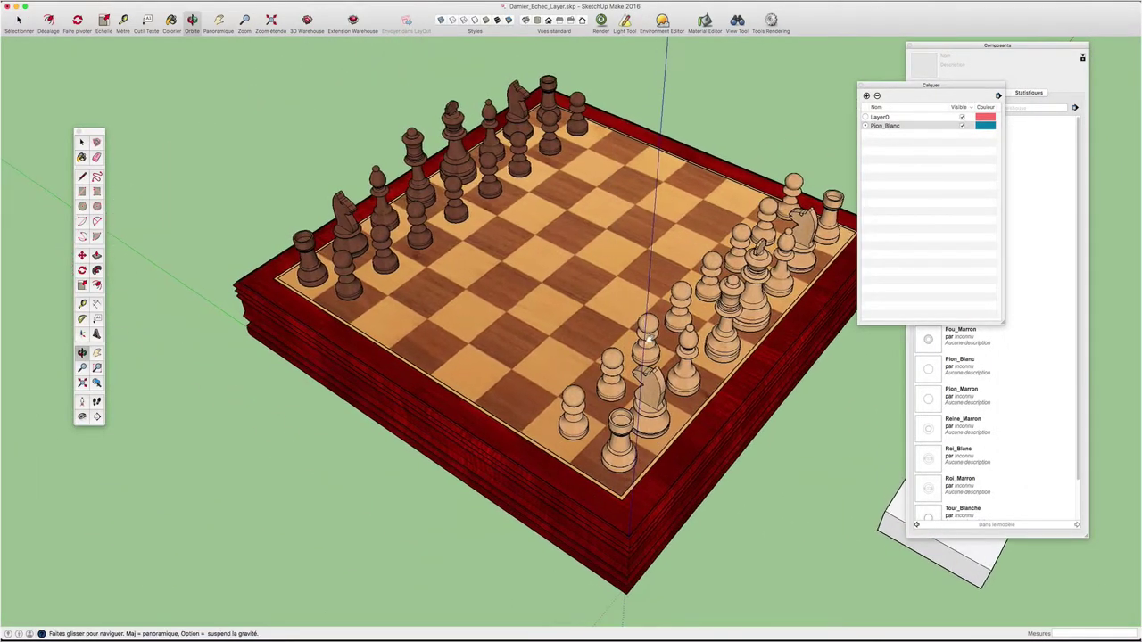
{"action": "left_click", "coordinate": [350, 279]}
{"action": "left_click", "coordinate": [385, 246], "text": "shift"}
{"action": "left_click", "coordinate": [419, 226], "text": "shift"}
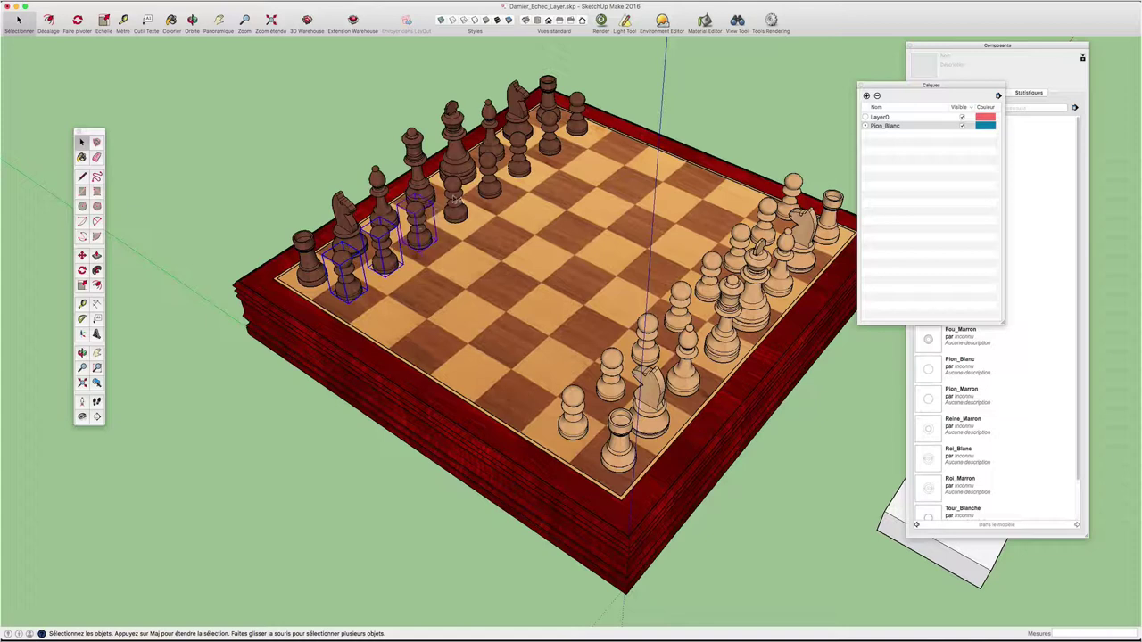
{"action": "left_click", "coordinate": [455, 199], "text": "shift"}
{"action": "left_click", "coordinate": [491, 175], "text": "shift"}
{"action": "left_click", "coordinate": [522, 150], "text": "shift"}
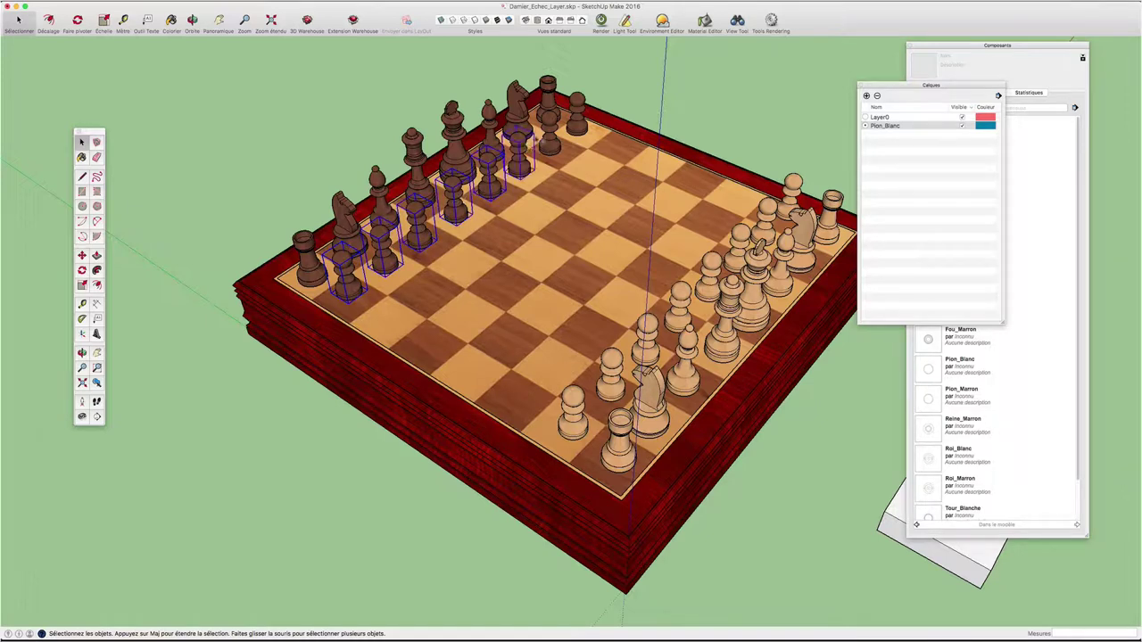
{"action": "left_click", "coordinate": [550, 129], "text": "shift"}
{"action": "left_click", "coordinate": [578, 109], "text": "shift"}
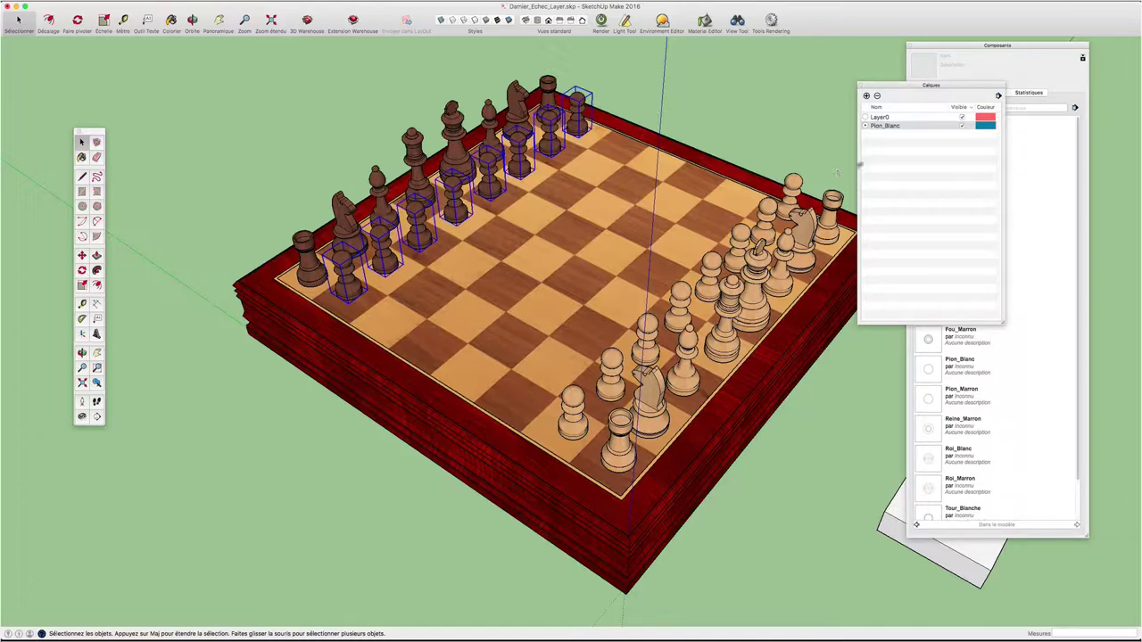
Add a new layer named Pion_Marron in the Calques panel
{"action": "left_click", "coordinate": [867, 96]}
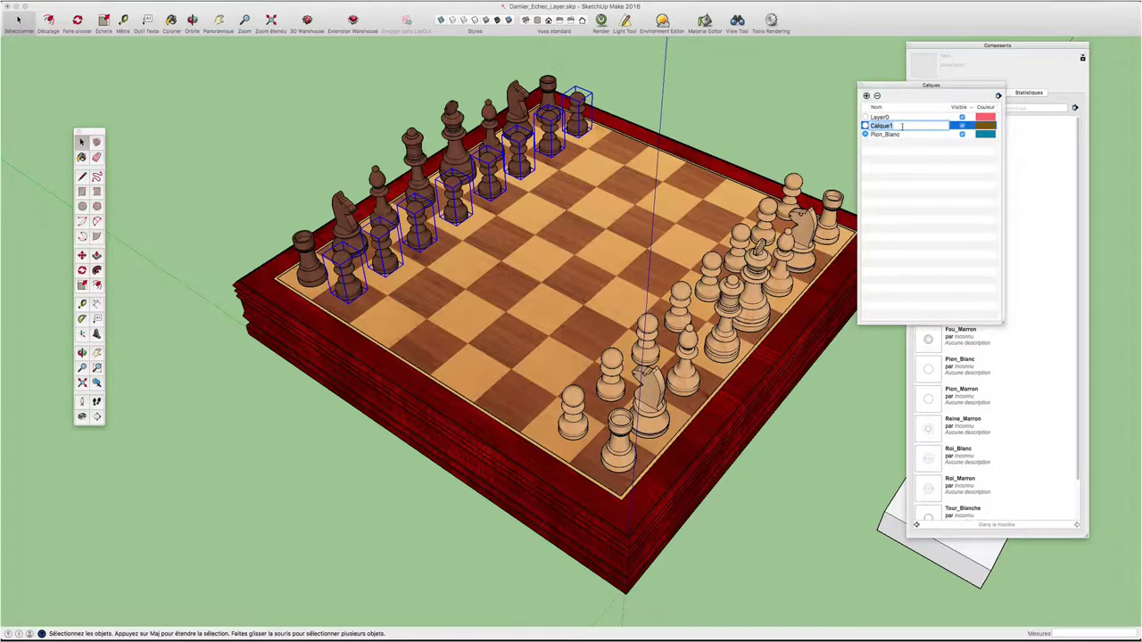
{"action": "type", "text": "Pion_Marron"}
{"action": "key", "text": "Return"}
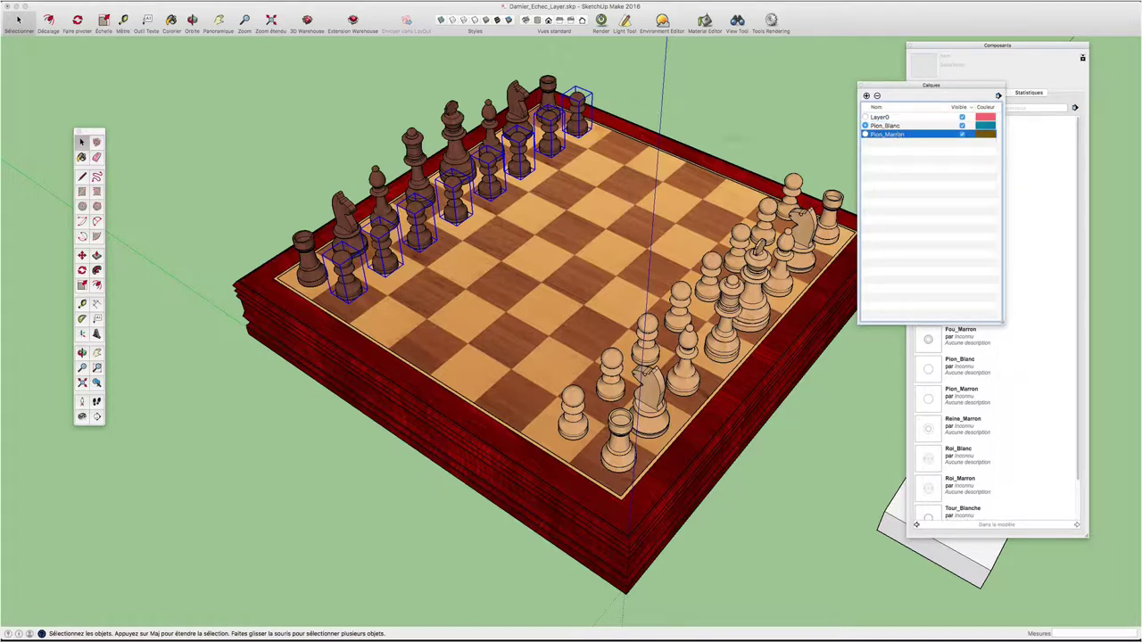
{"action": "right_click", "coordinate": [574, 98]}
Assign the selected brown pawns to the Pion_Marron layer in Entity Info
{"action": "left_click", "coordinate": [643, 105]}
{"action": "left_click", "coordinate": [757, 175]}
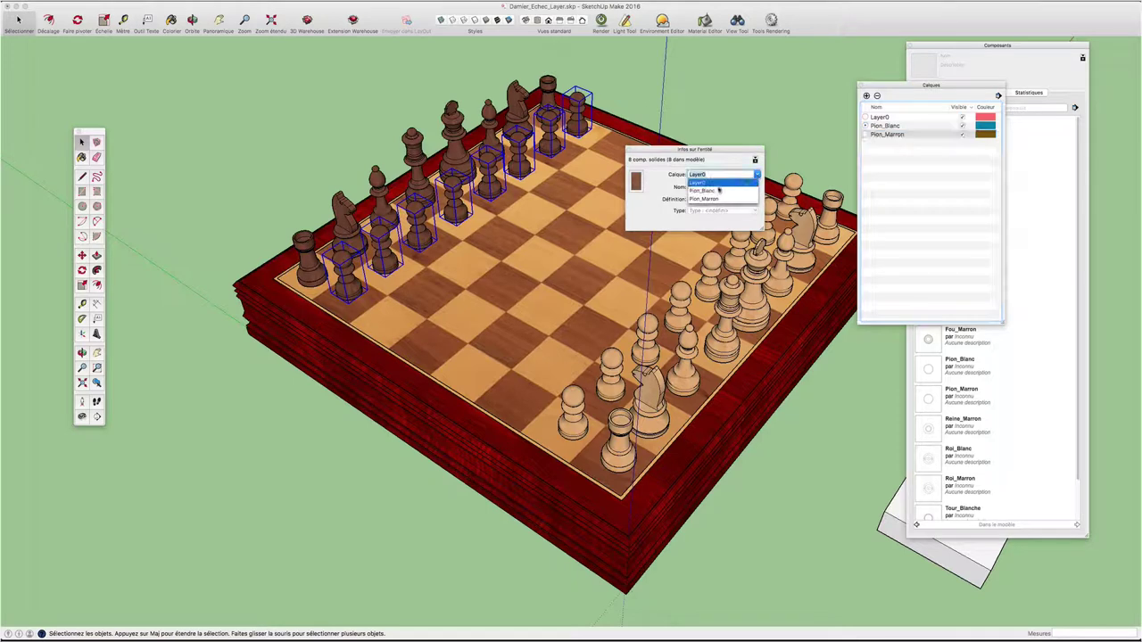
{"action": "left_click", "coordinate": [713, 196]}
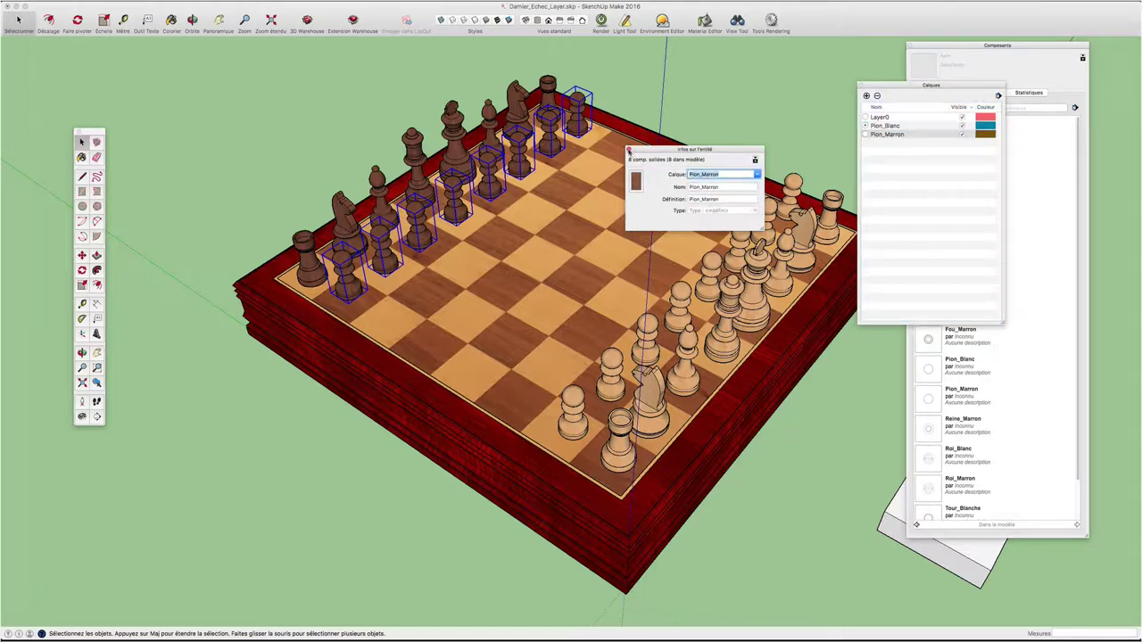
{"action": "left_click_drag", "start_coordinate": [676, 150], "coordinate": [754, 52]}
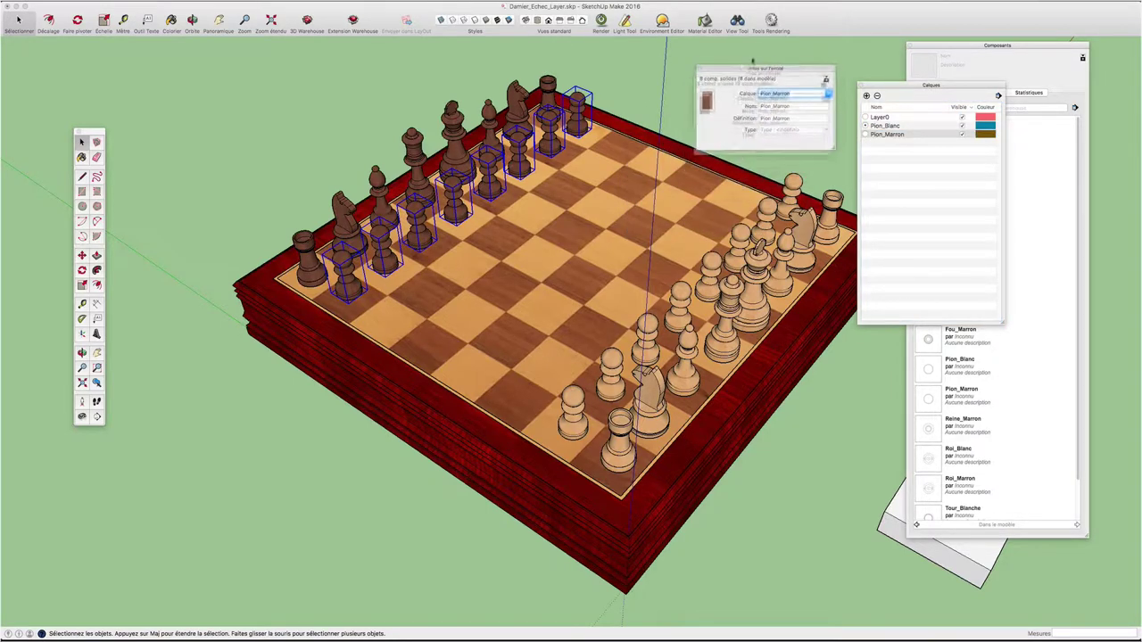
Dismiss the cannot-hide-active-layer warning for Pion_Marron and make Layer0 active
{"action": "left_click", "coordinate": [866, 135]}
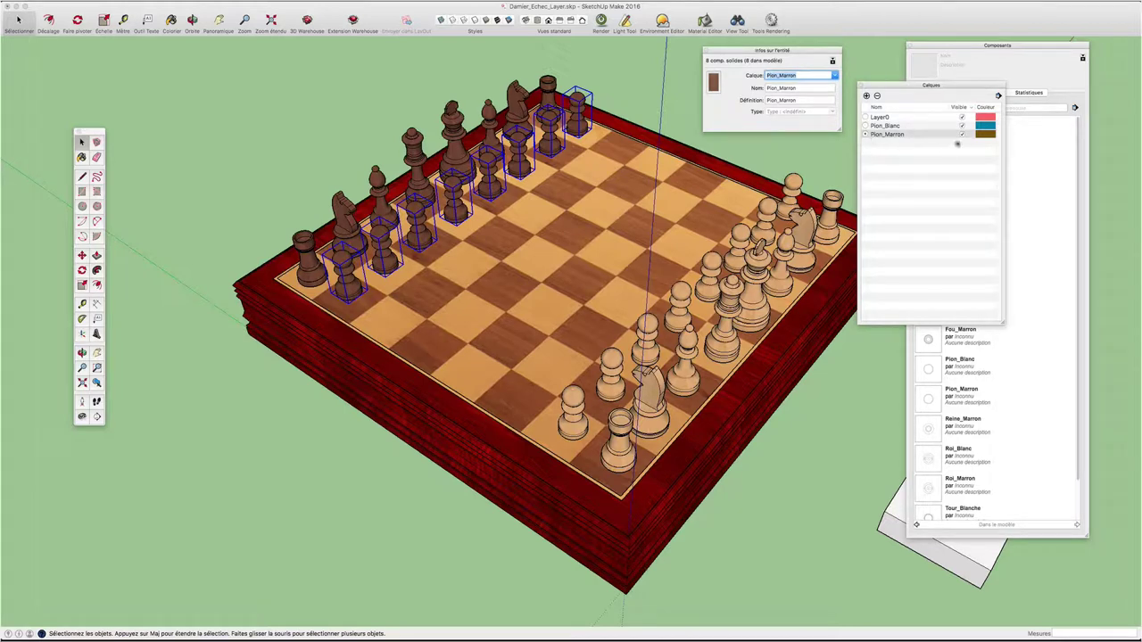
{"action": "left_click", "coordinate": [962, 134]}
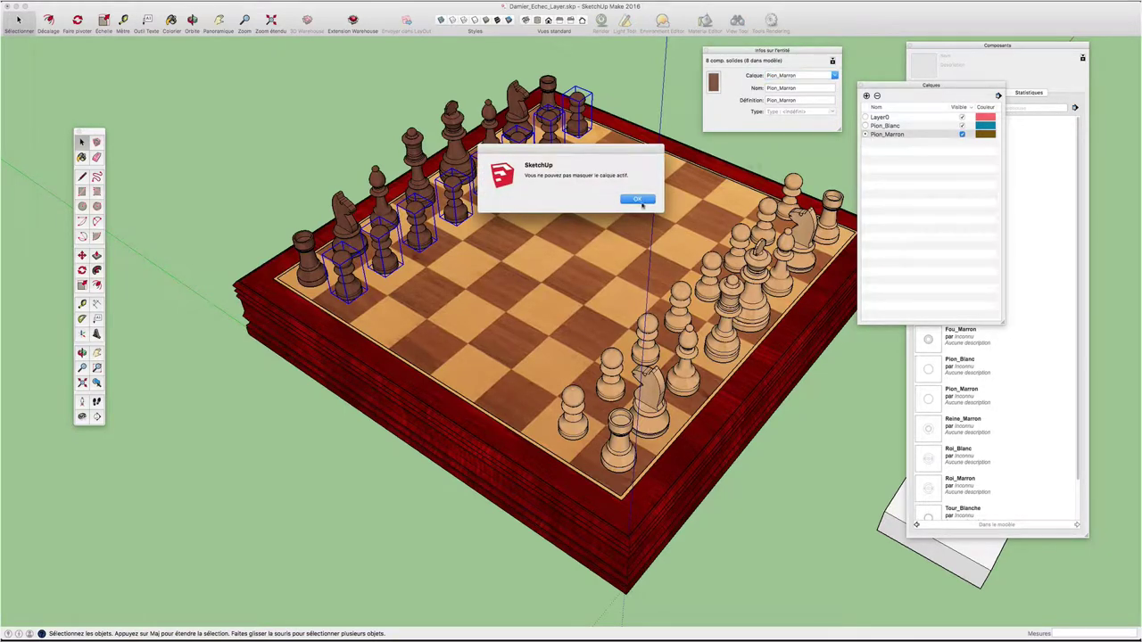
{"action": "left_click", "coordinate": [641, 204]}
{"action": "left_click", "coordinate": [866, 118]}
{"action": "left_click", "coordinate": [864, 119]}
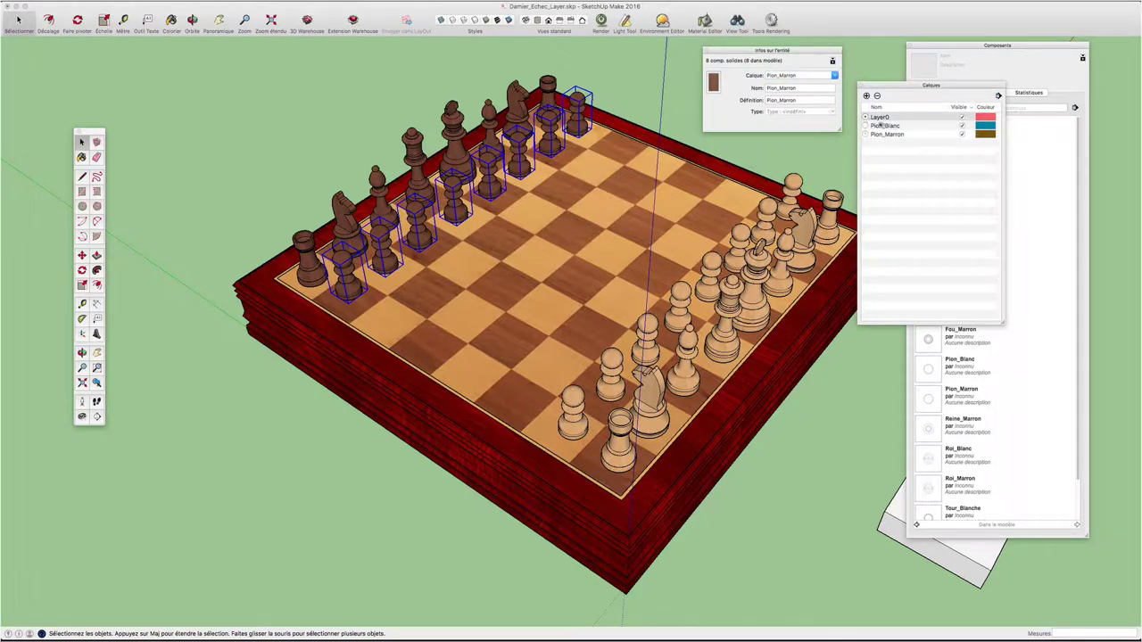
Hide the Pion_Marron layer, then show it again
{"action": "left_click", "coordinate": [895, 135]}
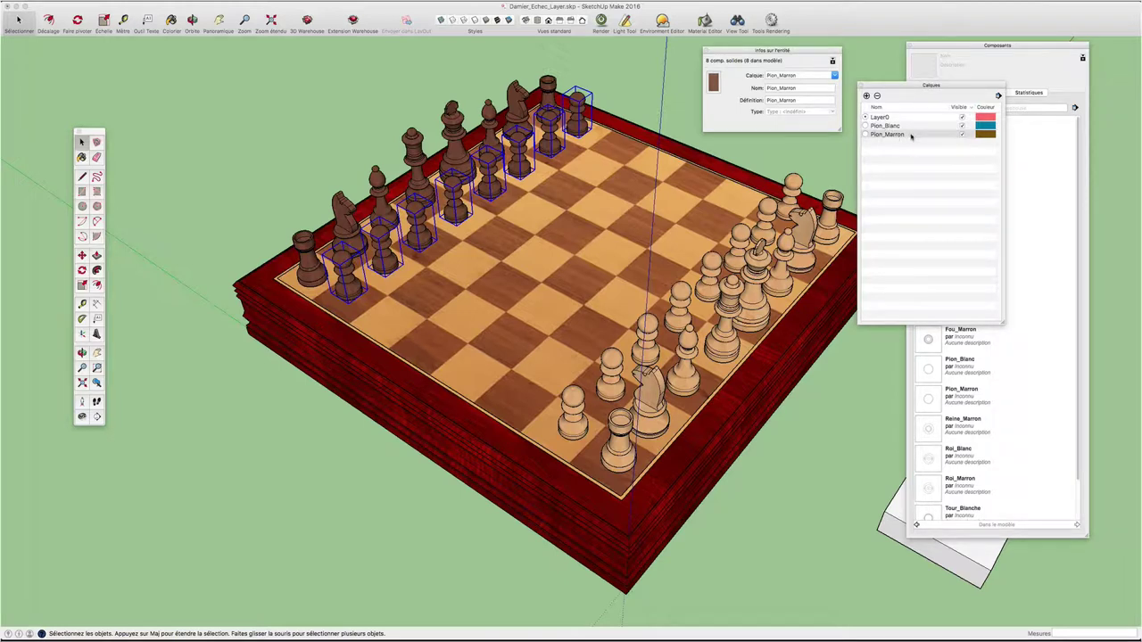
{"action": "left_click", "coordinate": [961, 135]}
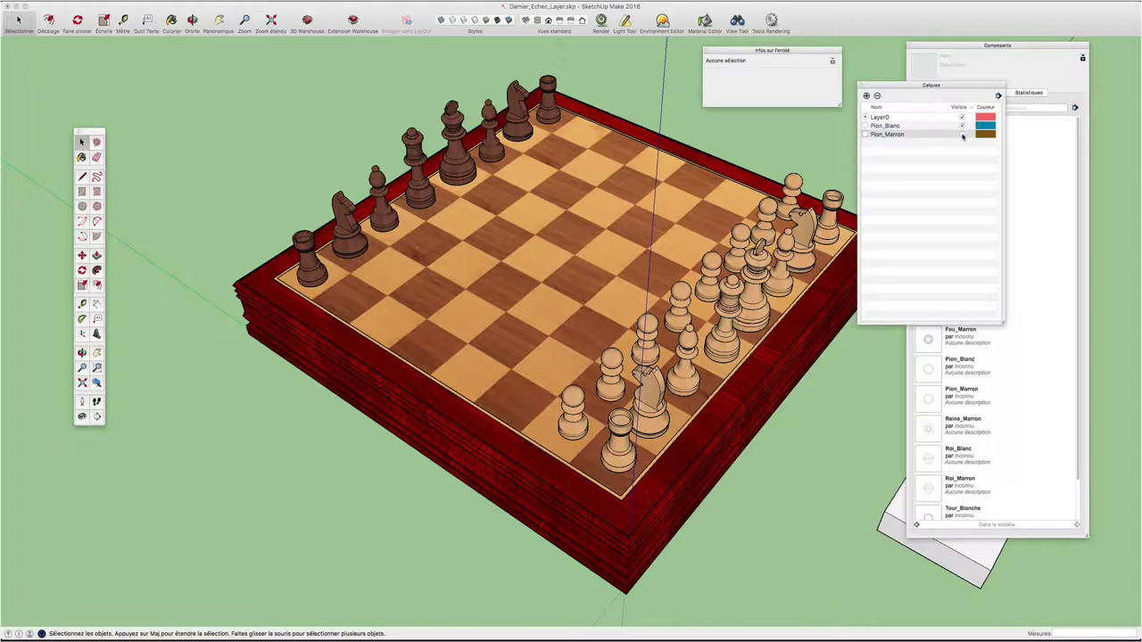
{"action": "left_click", "coordinate": [962, 135]}
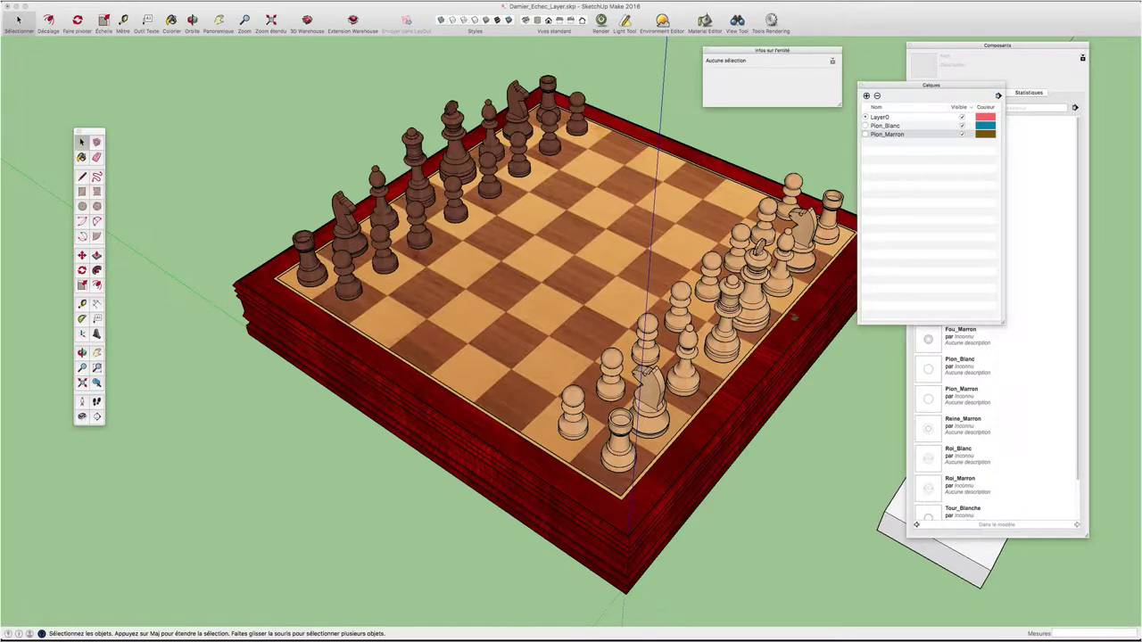
{"action": "mouse_move", "coordinate": [794, 317]}
{"action": "middle_mouse_down"}
{"action": "mouse_move", "coordinate": [678, 295]}
{"action": "mouse_move", "coordinate": [730, 311]}
{"action": "mouse_move", "coordinate": [659, 342]}
{"action": "mouse_move", "coordinate": [684, 342]}
{"action": "middle_mouse_up"}
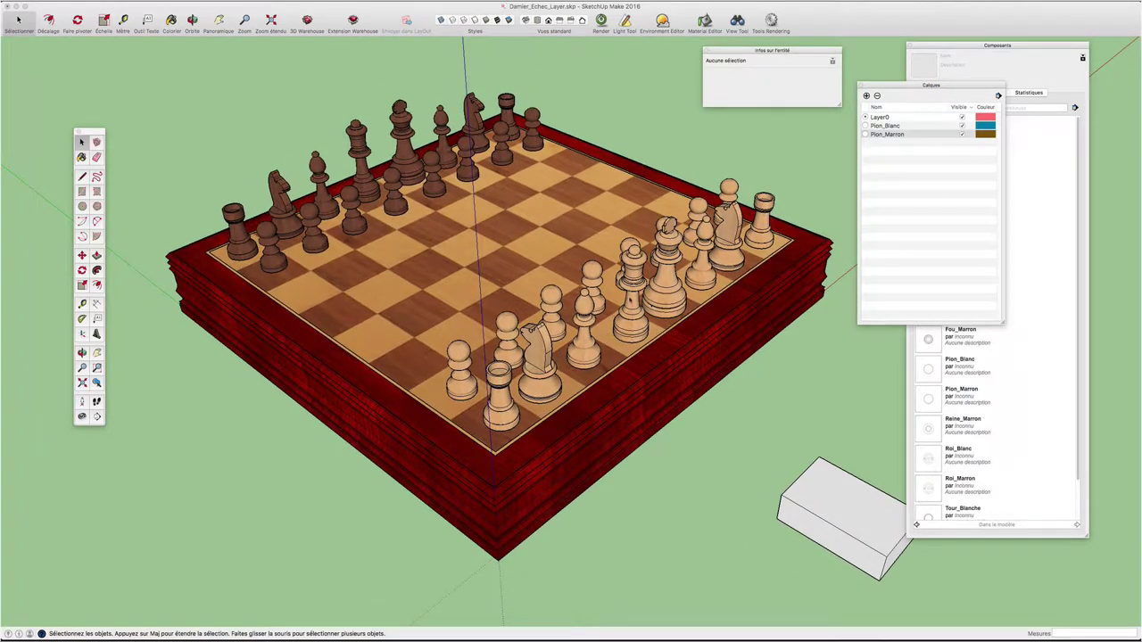
Turn on visibility for all twelve piece layers, from Cavalier_Marron through Tour_Blanc
{"action": "middle_click_drag", "start_coordinate": [535, 268], "coordinate": [568, 264]}
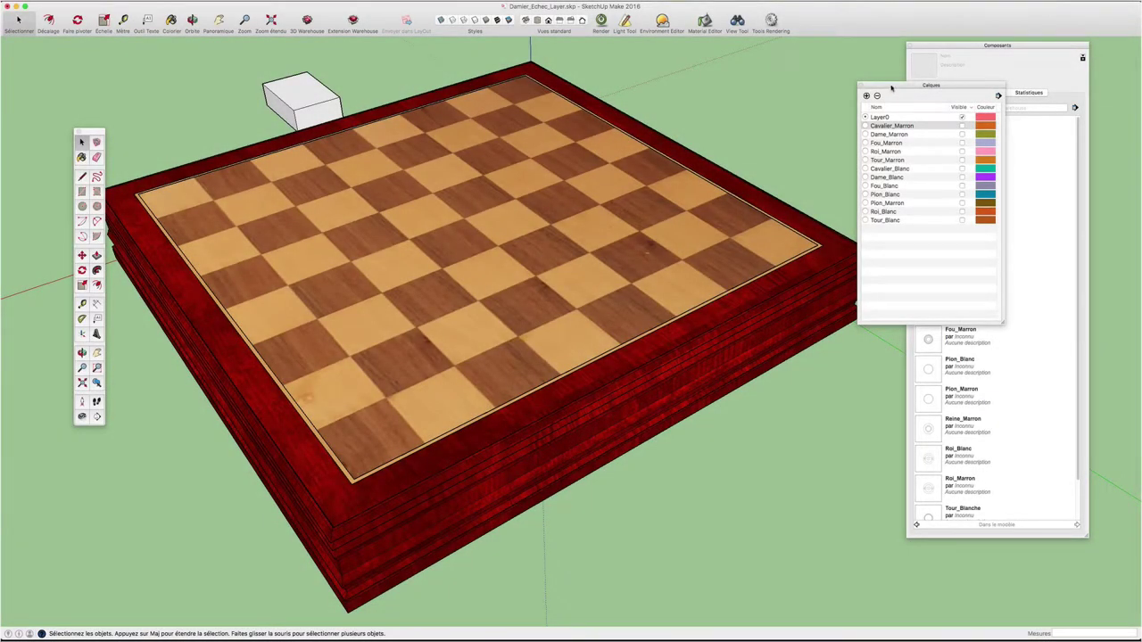
{"action": "left_click_drag", "start_coordinate": [890, 87], "coordinate": [943, 70]}
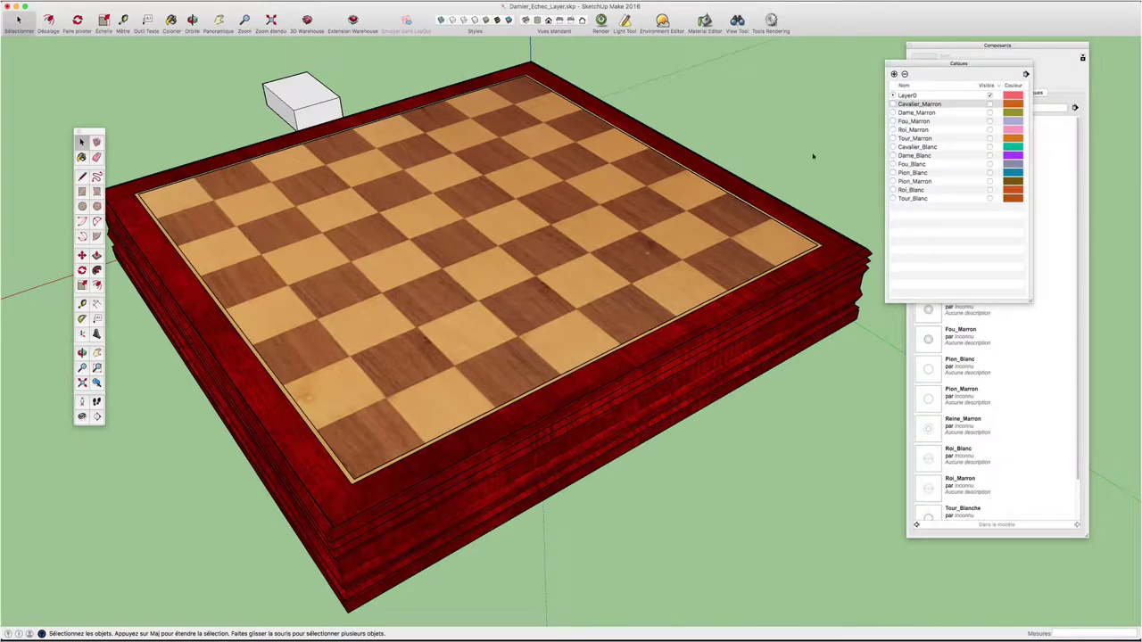
{"action": "middle_click_drag", "start_coordinate": [828, 179], "coordinate": [755, 166]}
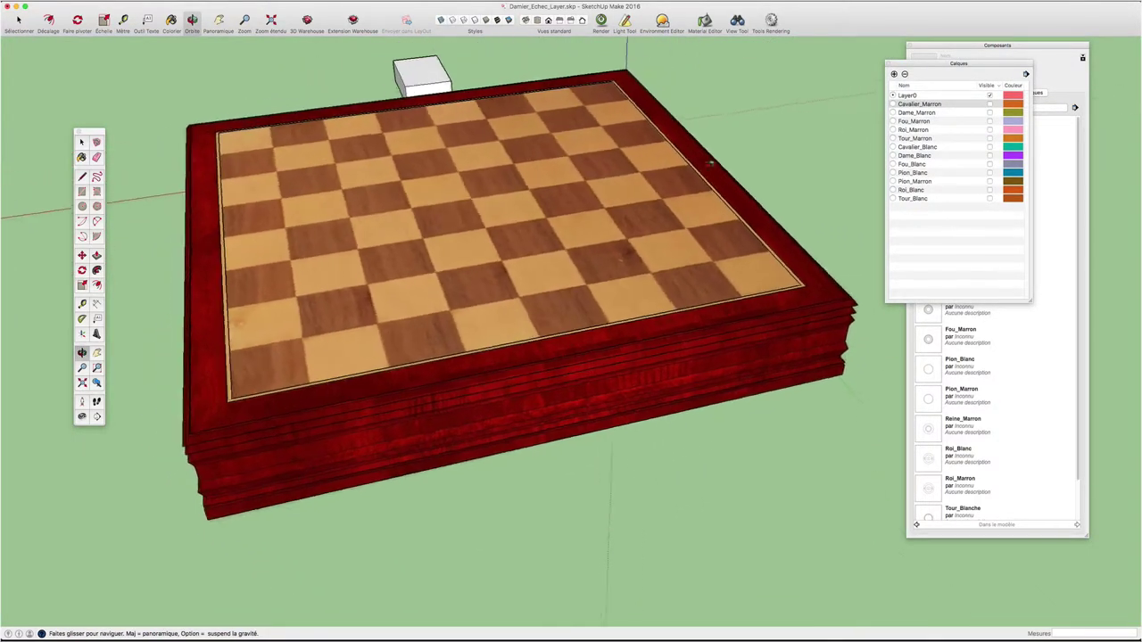
{"action": "left_click", "coordinate": [989, 104]}
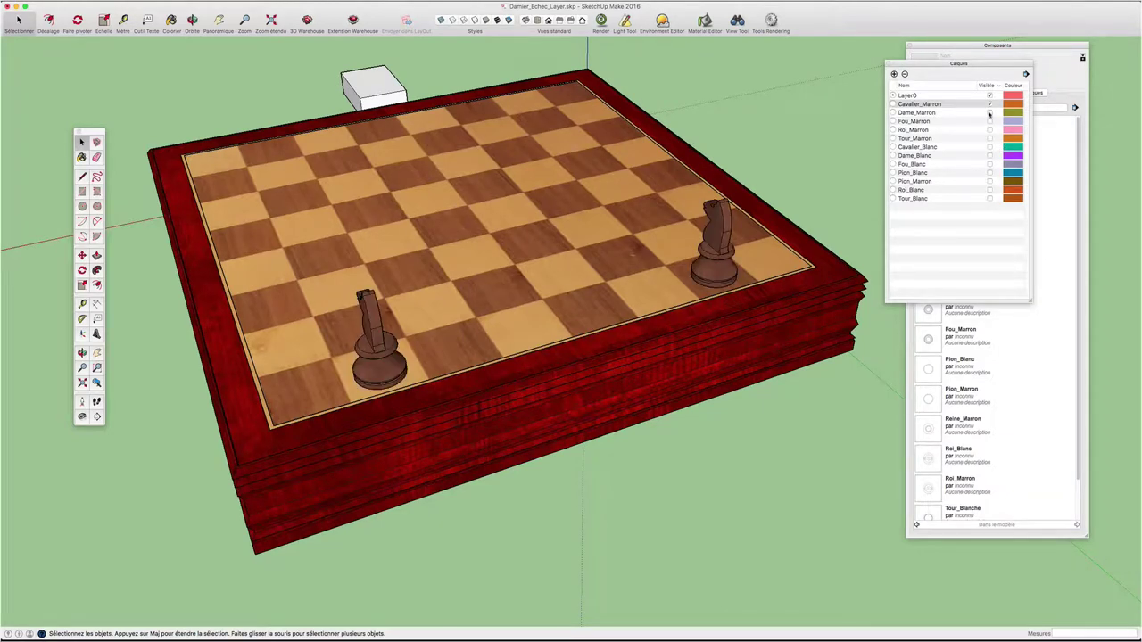
{"action": "left_click", "coordinate": [990, 112]}
{"action": "left_click", "coordinate": [989, 122]}
{"action": "left_click", "coordinate": [990, 129]}
{"action": "left_click", "coordinate": [989, 139]}
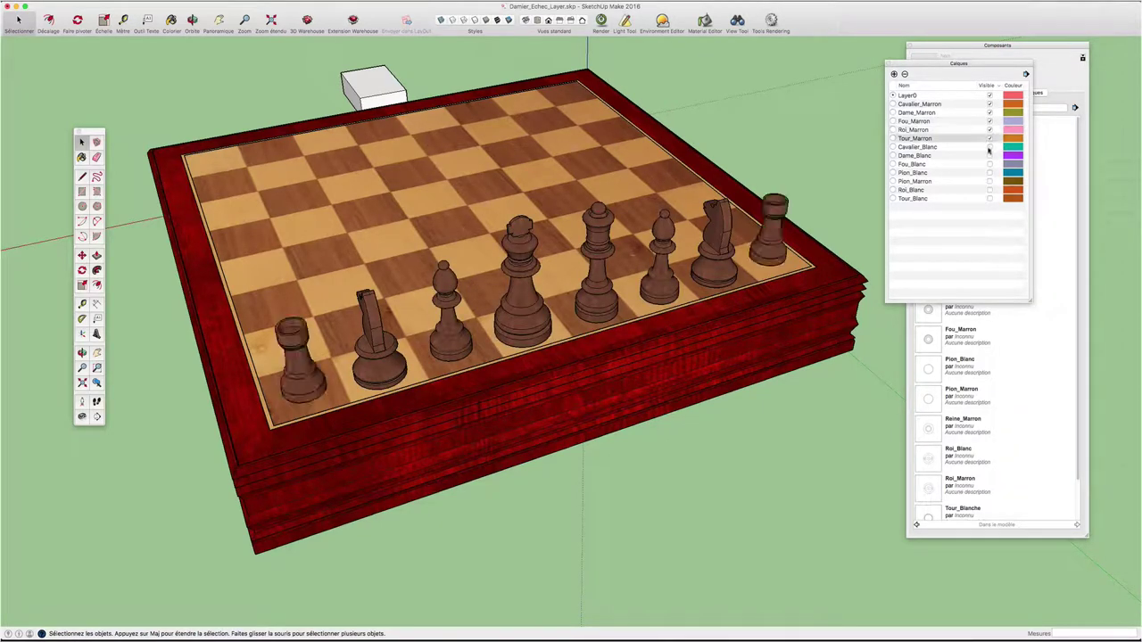
{"action": "left_click", "coordinate": [989, 147]}
{"action": "left_click", "coordinate": [989, 155]}
{"action": "left_click", "coordinate": [990, 165]}
{"action": "left_click", "coordinate": [990, 172]}
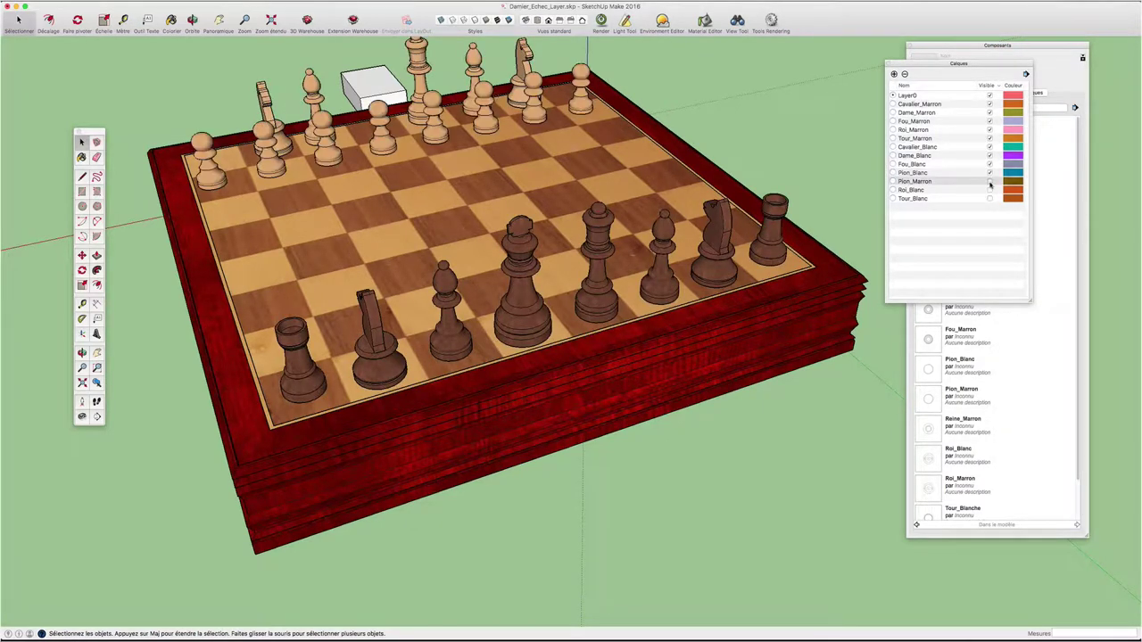
{"action": "left_click", "coordinate": [990, 181]}
{"action": "left_click", "coordinate": [990, 190]}
{"action": "left_click", "coordinate": [990, 198]}
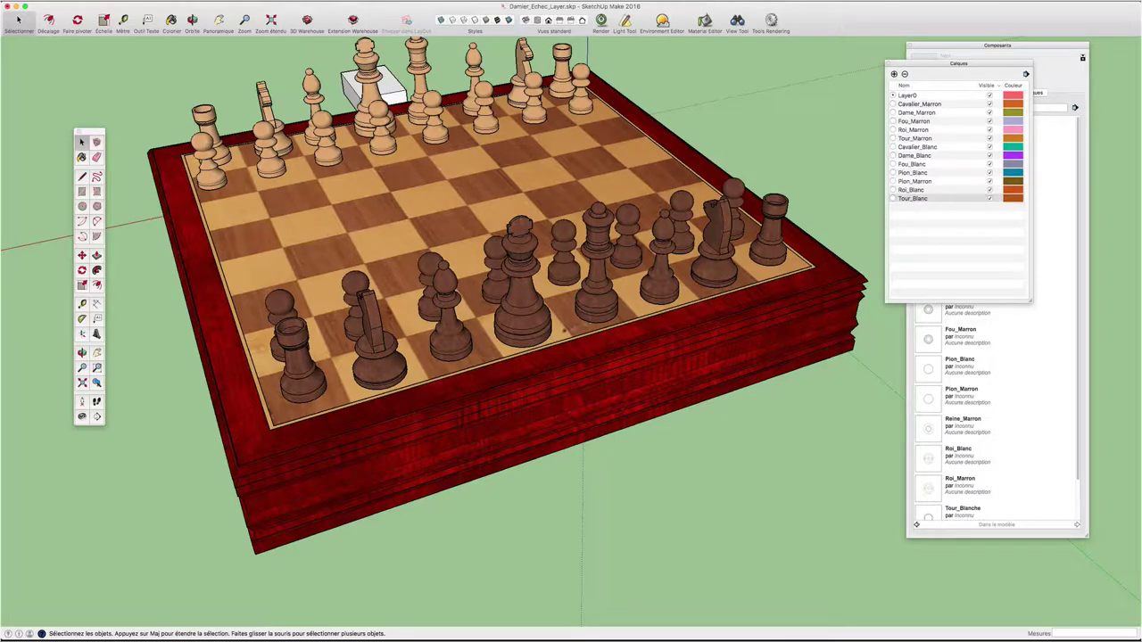
{"action": "mouse_move", "coordinate": [591, 317]}
{"action": "middle_mouse_down"}
{"action": "mouse_move", "coordinate": [651, 299]}
{"action": "mouse_move", "coordinate": [742, 301]}
{"action": "mouse_move", "coordinate": [681, 299]}
{"action": "middle_mouse_up"}
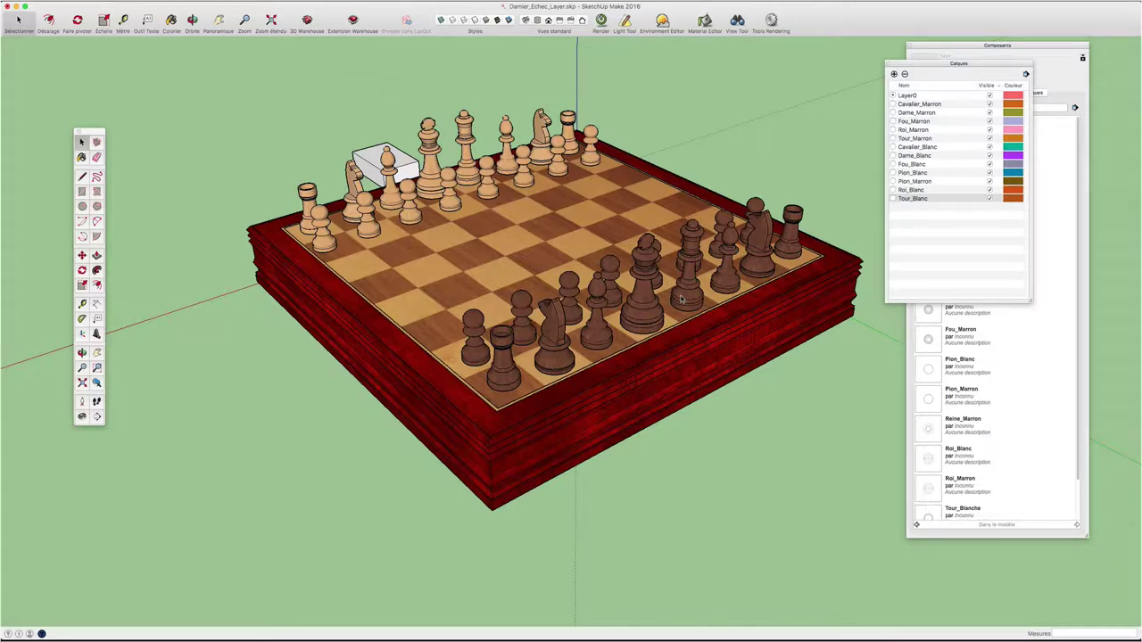
{"action": "left_click_drag", "start_coordinate": [924, 69], "coordinate": [927, 116]}
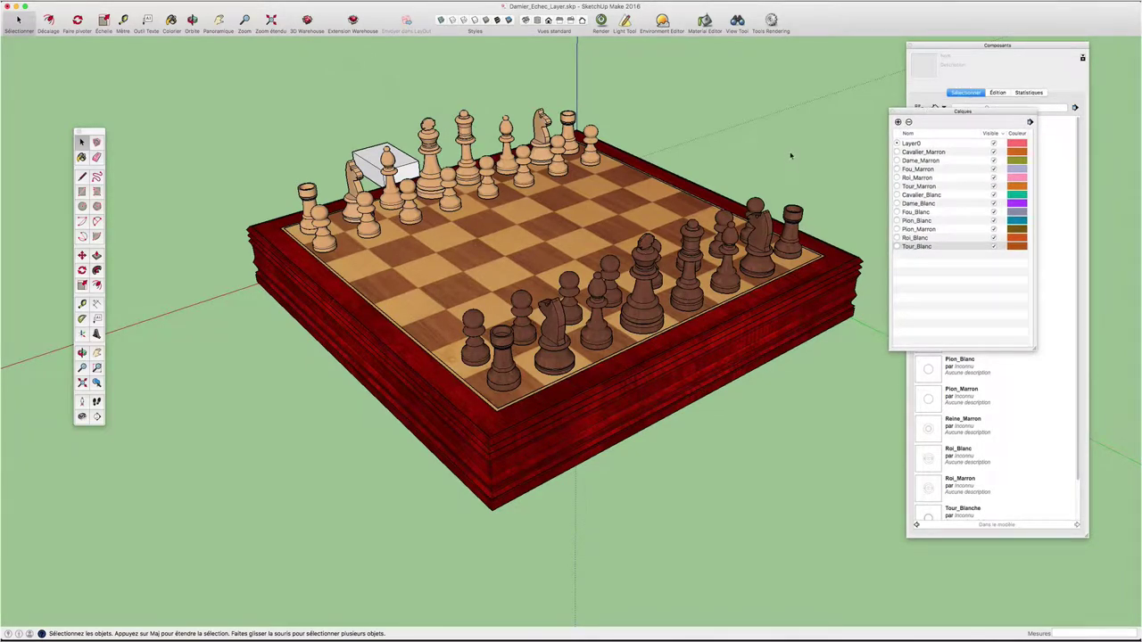
{"action": "mouse_move", "coordinate": [801, 143]}
{"action": "middle_mouse_down"}
{"action": "mouse_move", "coordinate": [701, 189]}
{"action": "mouse_move", "coordinate": [719, 217]}
{"action": "mouse_move", "coordinate": [666, 208]}
{"action": "mouse_move", "coordinate": [722, 237]}
{"action": "mouse_move", "coordinate": [529, 303]}
{"action": "middle_mouse_up"}
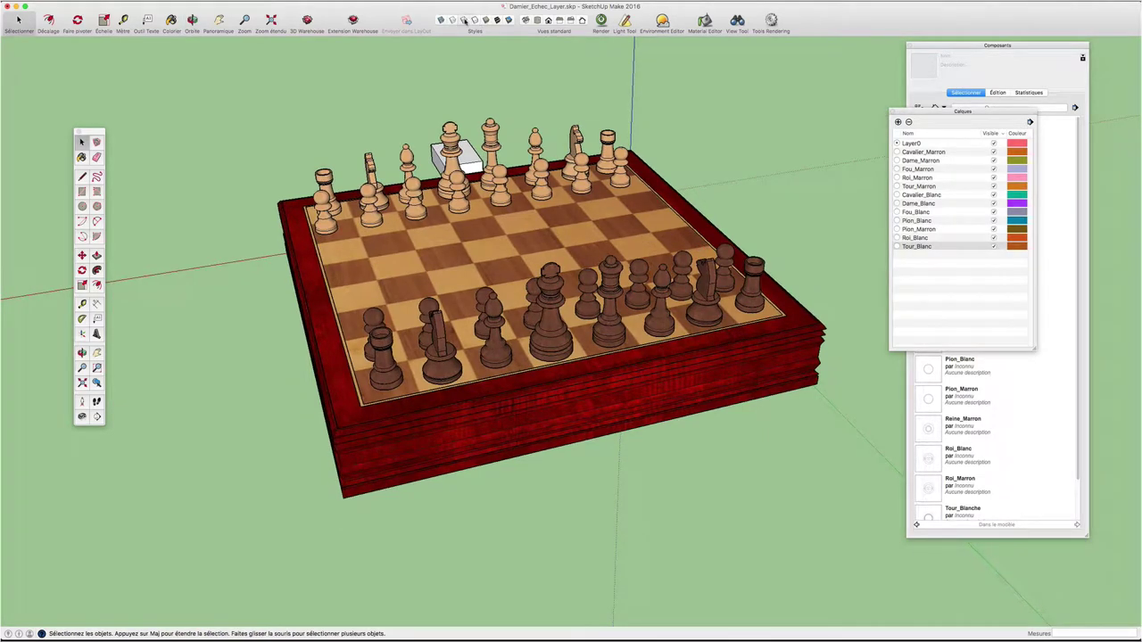
{"action": "left_click", "coordinate": [463, 19]}
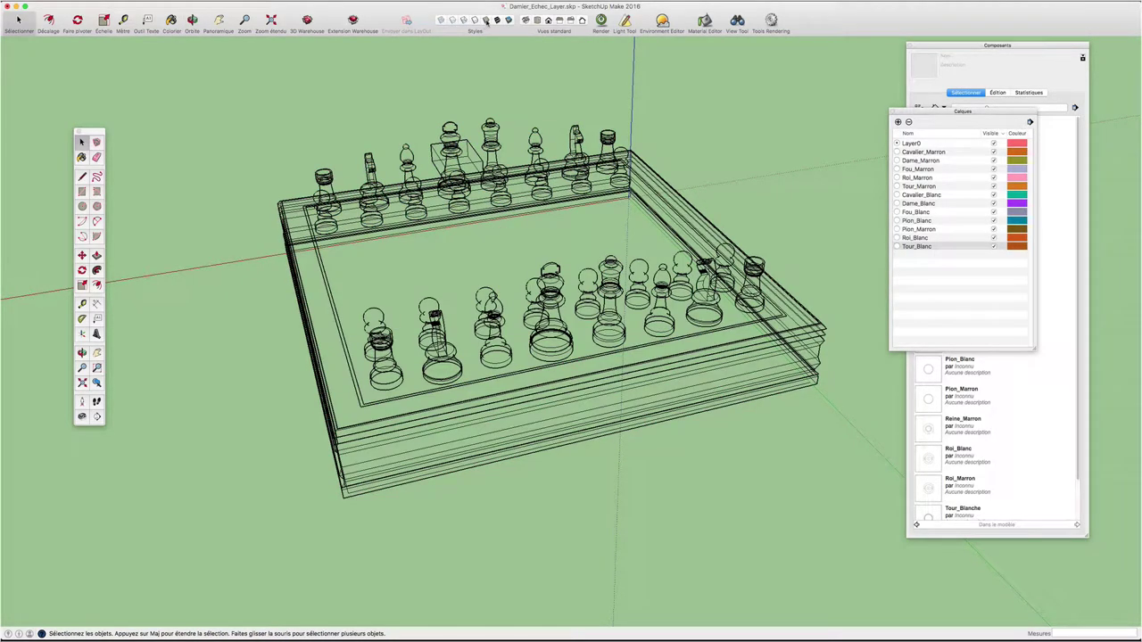
{"action": "left_click", "coordinate": [508, 20]}
{"action": "mouse_move", "coordinate": [502, 209]}
{"action": "middle_mouse_down"}
{"action": "mouse_move", "coordinate": [567, 184]}
{"action": "mouse_move", "coordinate": [560, 107]}
{"action": "middle_mouse_up"}
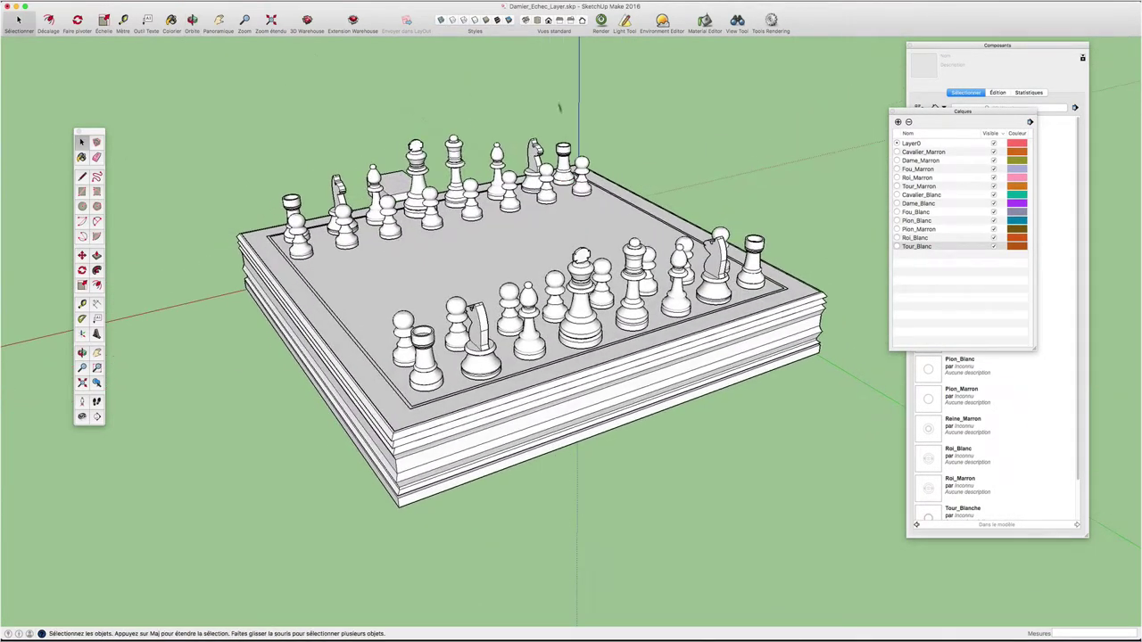
{"action": "left_click", "coordinate": [497, 19]}
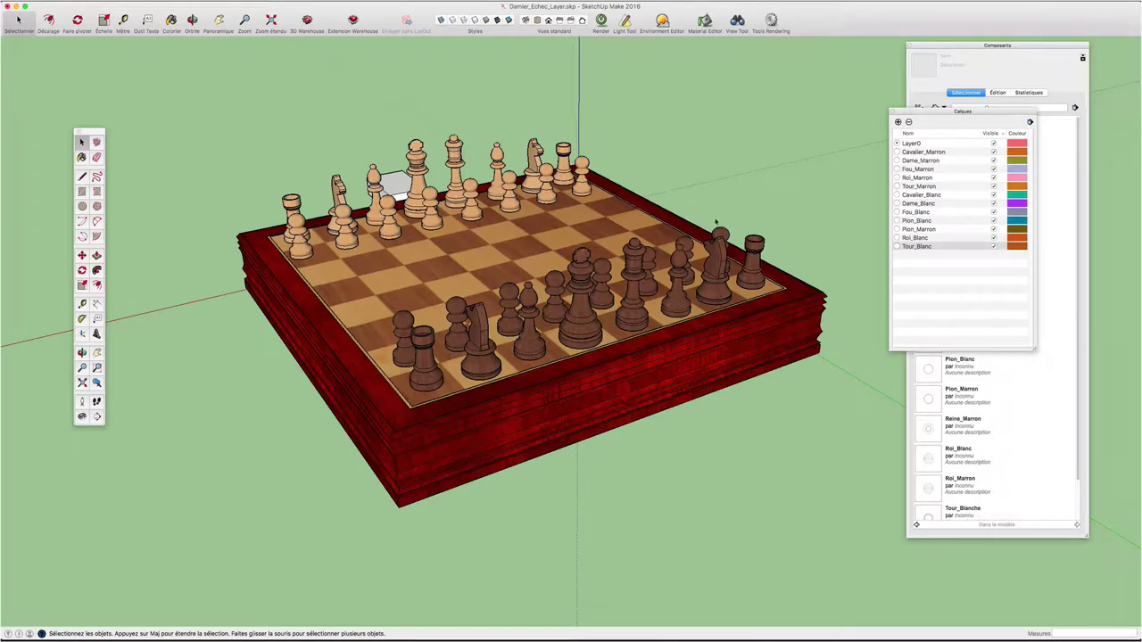
{"action": "mouse_move", "coordinate": [679, 223]}
{"action": "middle_mouse_down"}
{"action": "mouse_move", "coordinate": [775, 223]}
{"action": "mouse_move", "coordinate": [814, 236]}
{"action": "middle_mouse_up"}
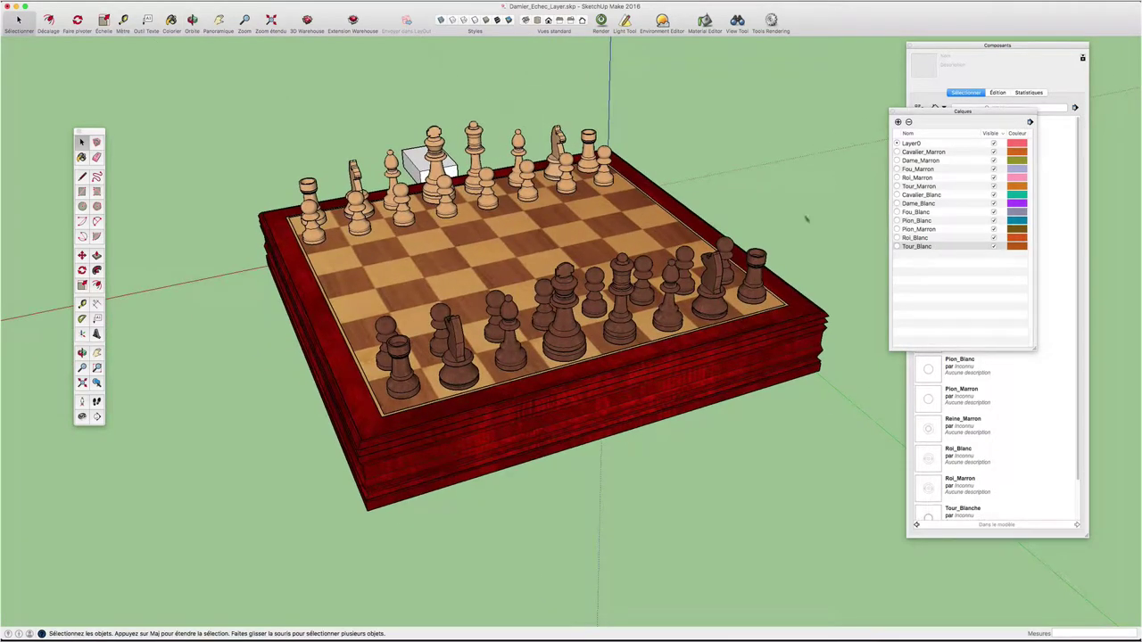
{"action": "middle_click_drag", "start_coordinate": [621, 260], "coordinate": [844, 250]}
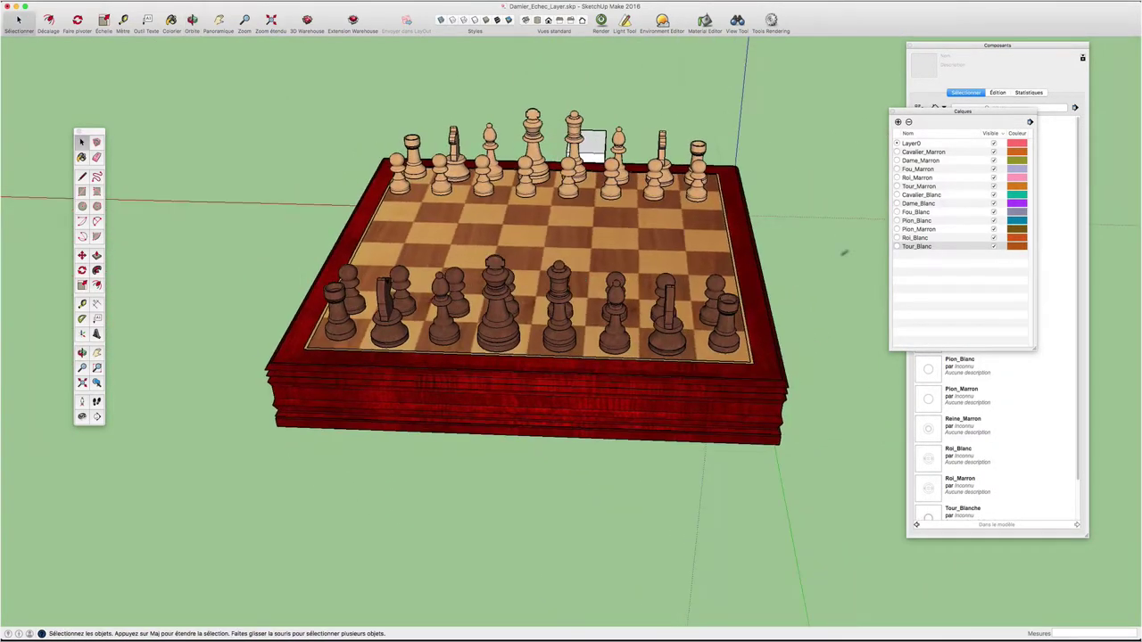
After a warning blocks hiding the active Layer0, make Pion_Marron the current layer
{"action": "left_click", "coordinate": [935, 215]}
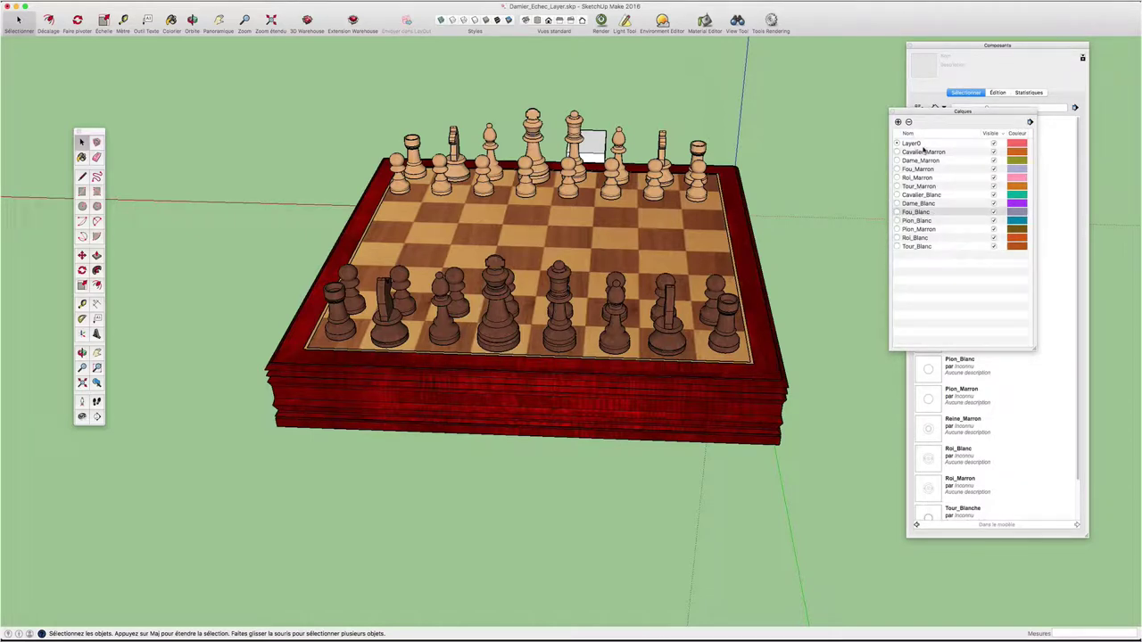
{"action": "left_click", "coordinate": [994, 143]}
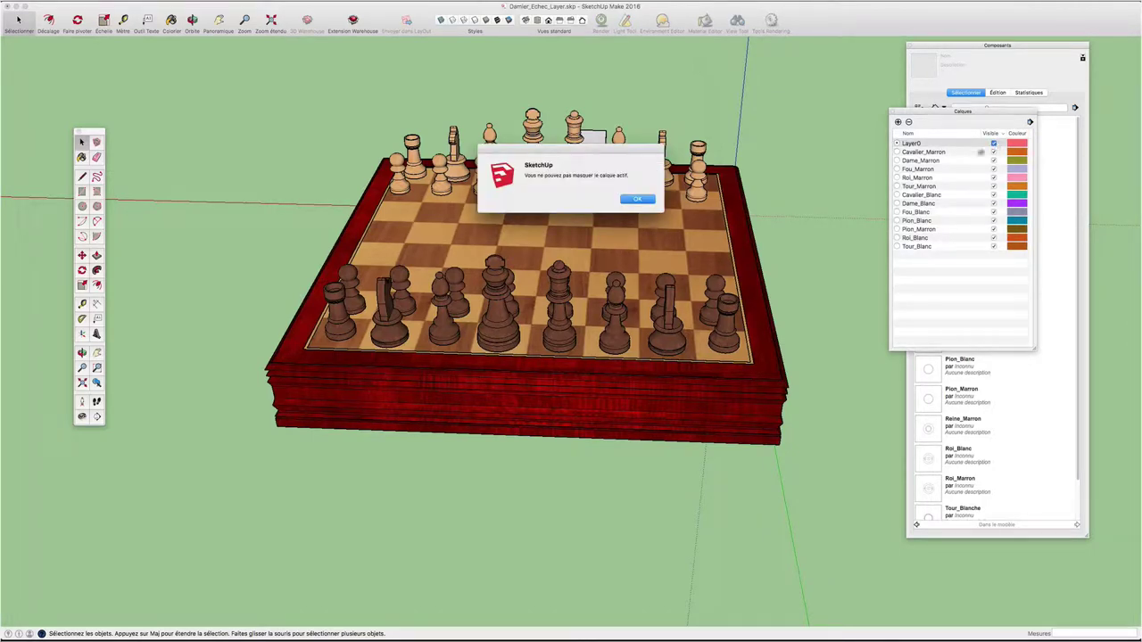
{"action": "left_click", "coordinate": [639, 200]}
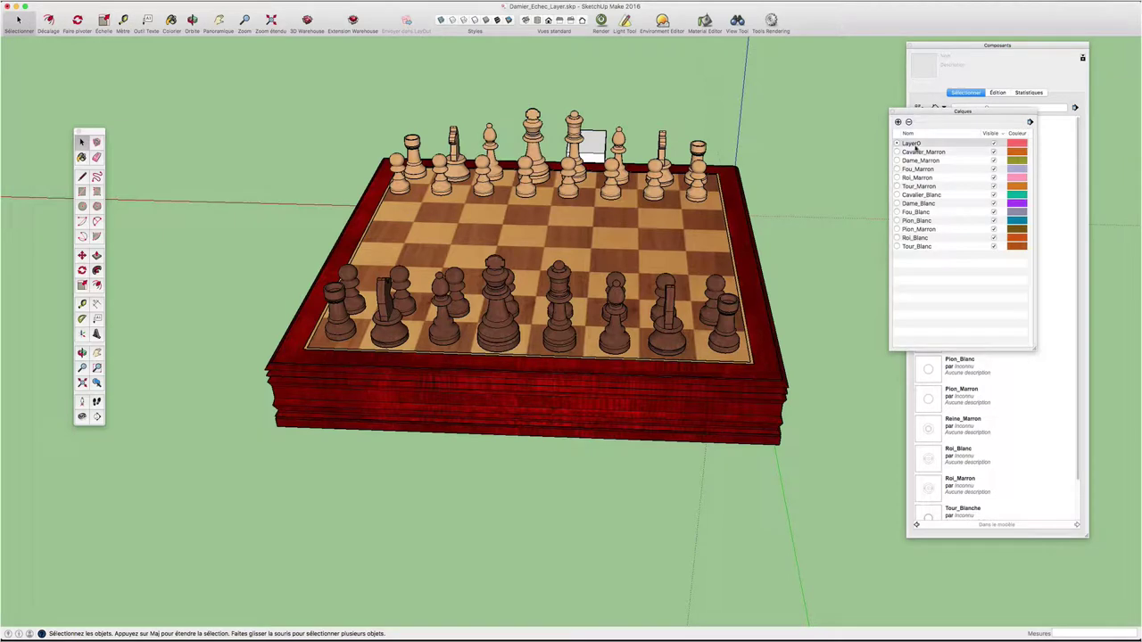
{"action": "left_click", "coordinate": [898, 229]}
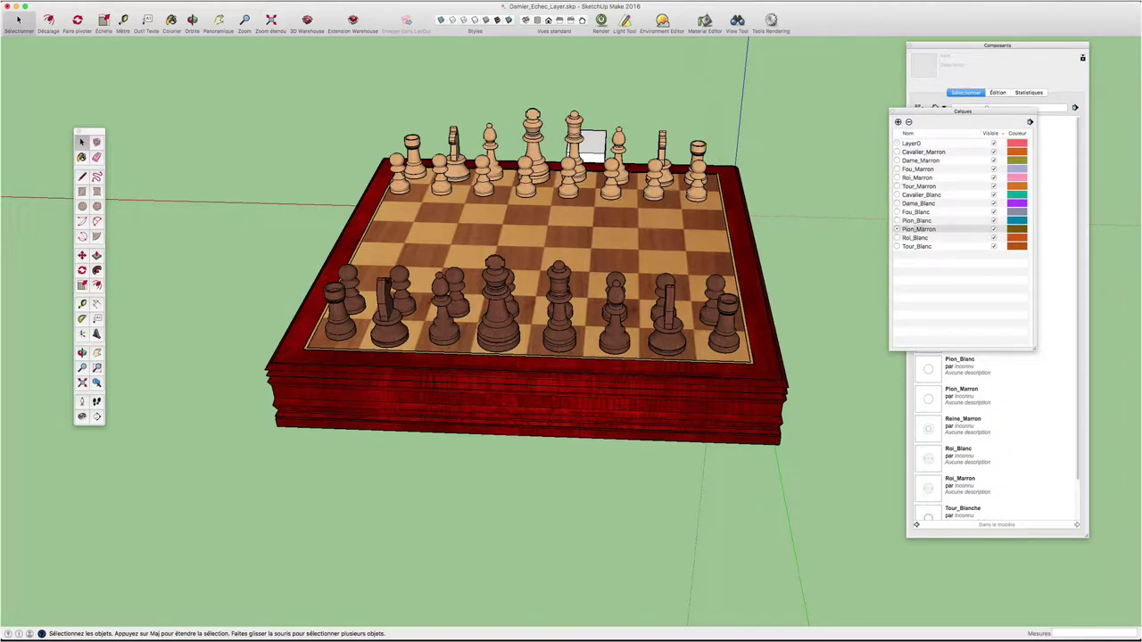
Toggle Layer0 off and on three times so the board vanishes and returns, then select the board
{"action": "left_click", "coordinate": [994, 144]}
{"action": "left_click", "coordinate": [994, 144]}
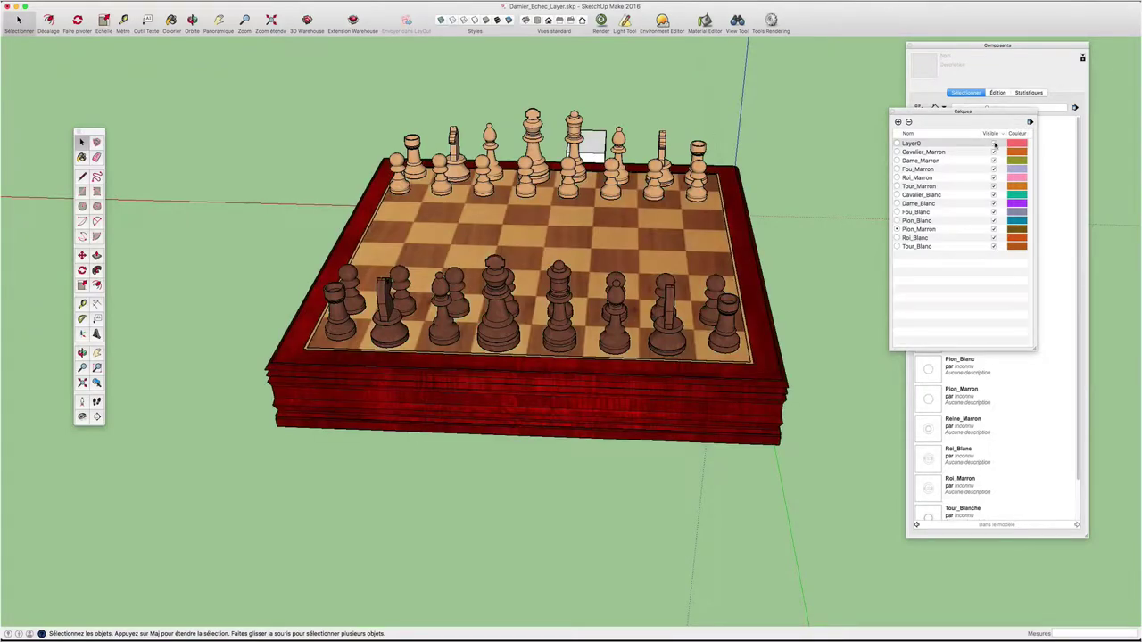
{"action": "left_click", "coordinate": [994, 143]}
{"action": "left_click", "coordinate": [994, 144]}
{"action": "left_click", "coordinate": [994, 144]}
{"action": "left_click", "coordinate": [994, 144]}
{"action": "left_click", "coordinate": [757, 290]}
{"action": "right_click", "coordinate": [759, 290]}
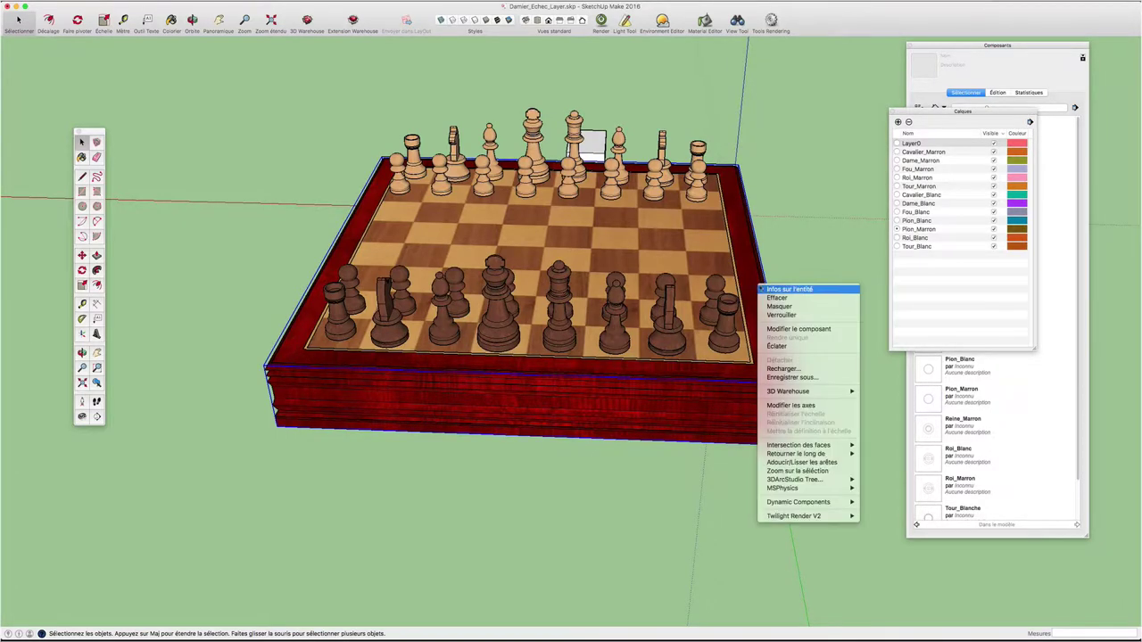
{"action": "left_click", "coordinate": [776, 290]}
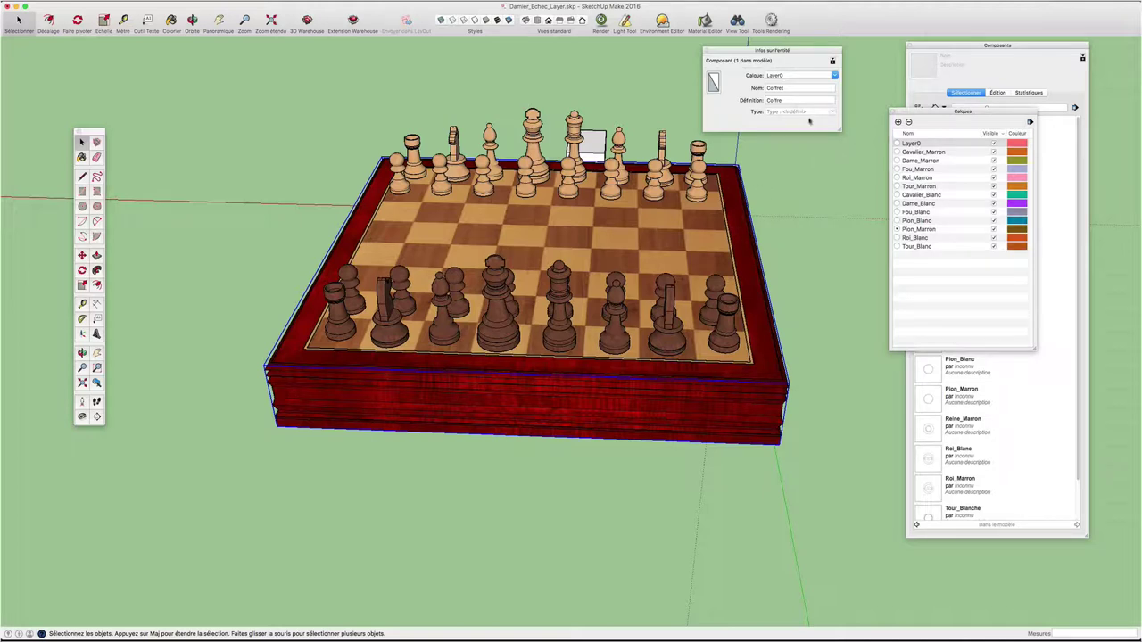
{"action": "left_click_drag", "start_coordinate": [781, 52], "coordinate": [809, 52]}
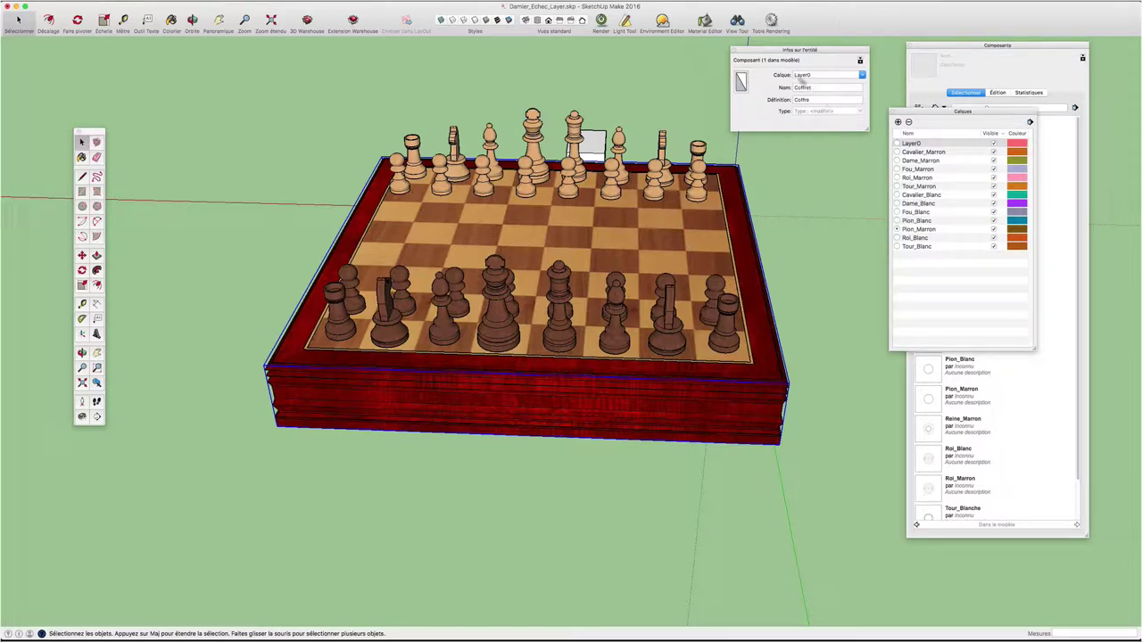
{"action": "left_click", "coordinate": [735, 50]}
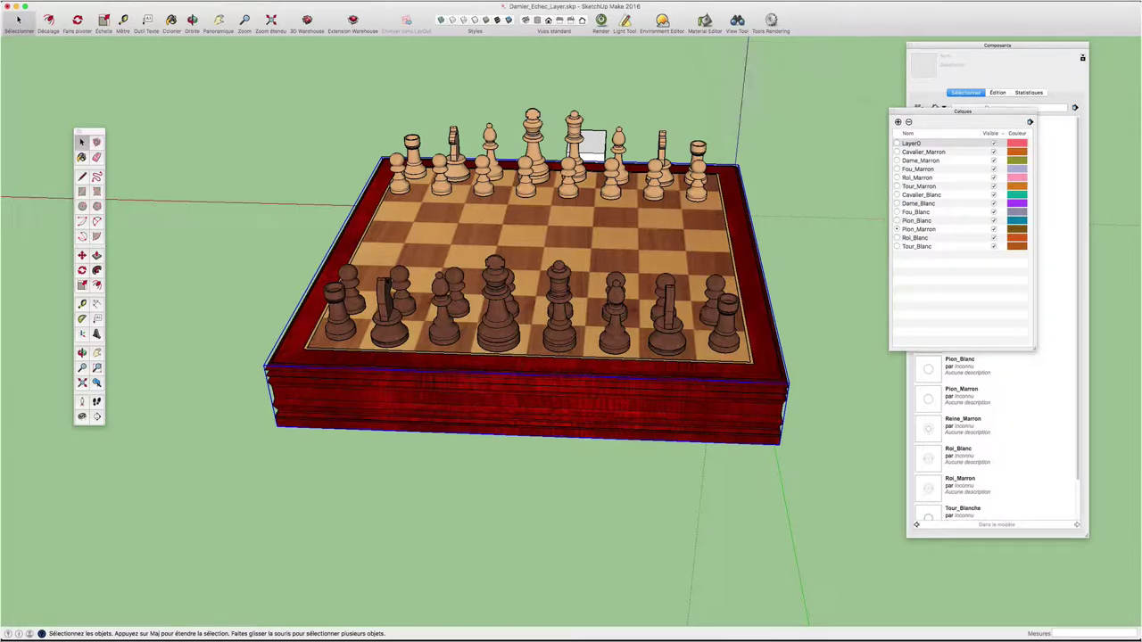
{"action": "left_click", "coordinate": [993, 143]}
{"action": "middle_click_drag", "start_coordinate": [798, 303], "coordinate": [765, 288]}
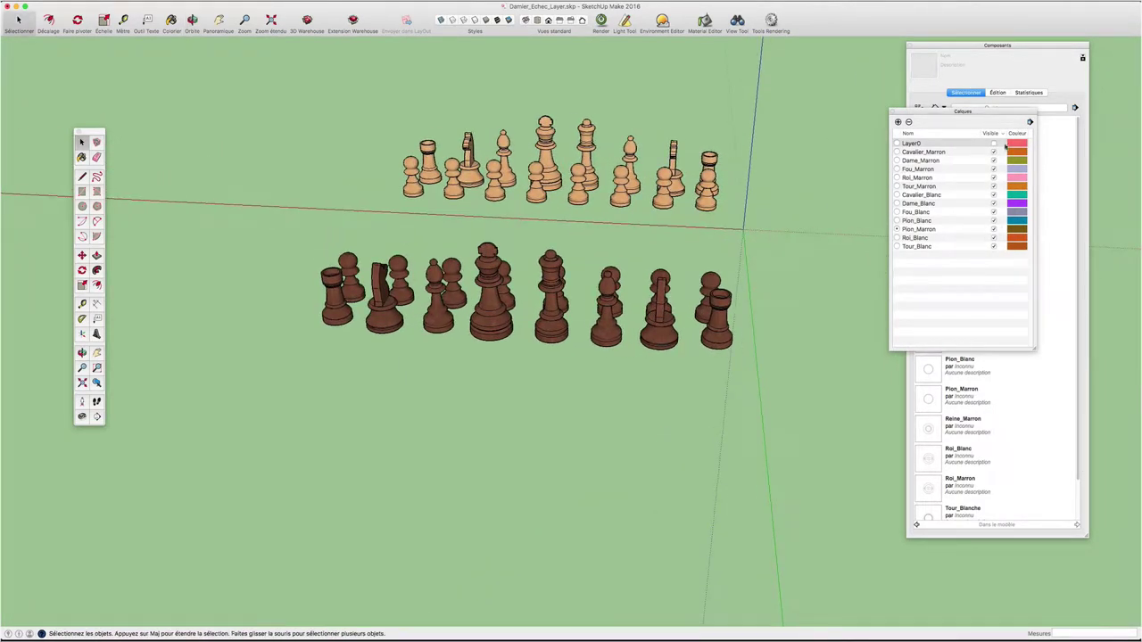
{"action": "left_click", "coordinate": [994, 143]}
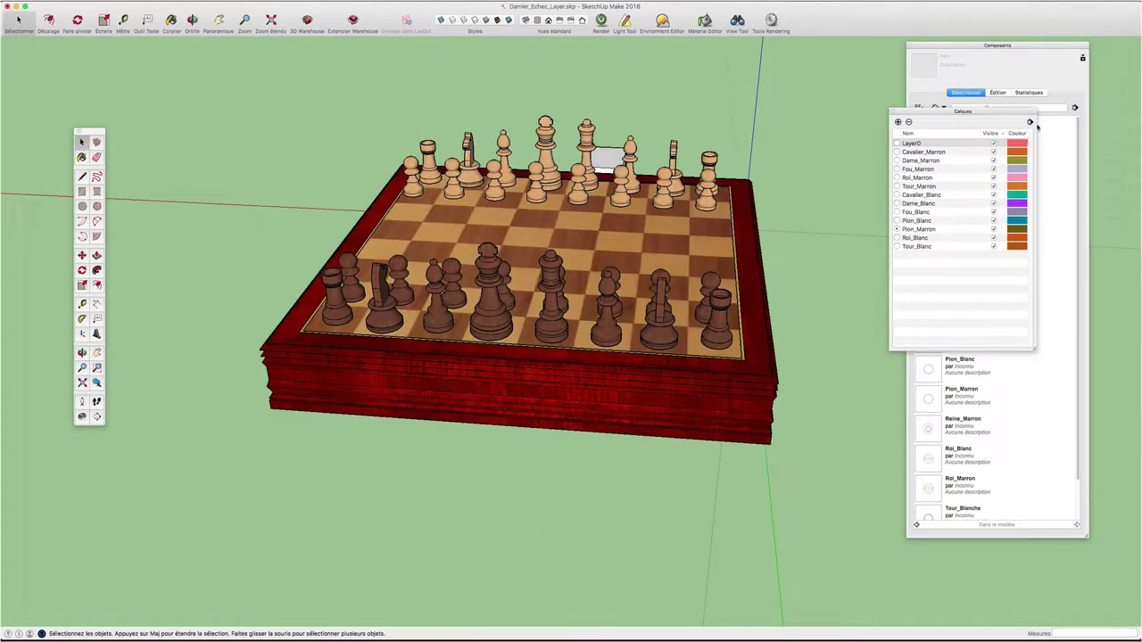
{"action": "left_click", "coordinate": [1031, 122]}
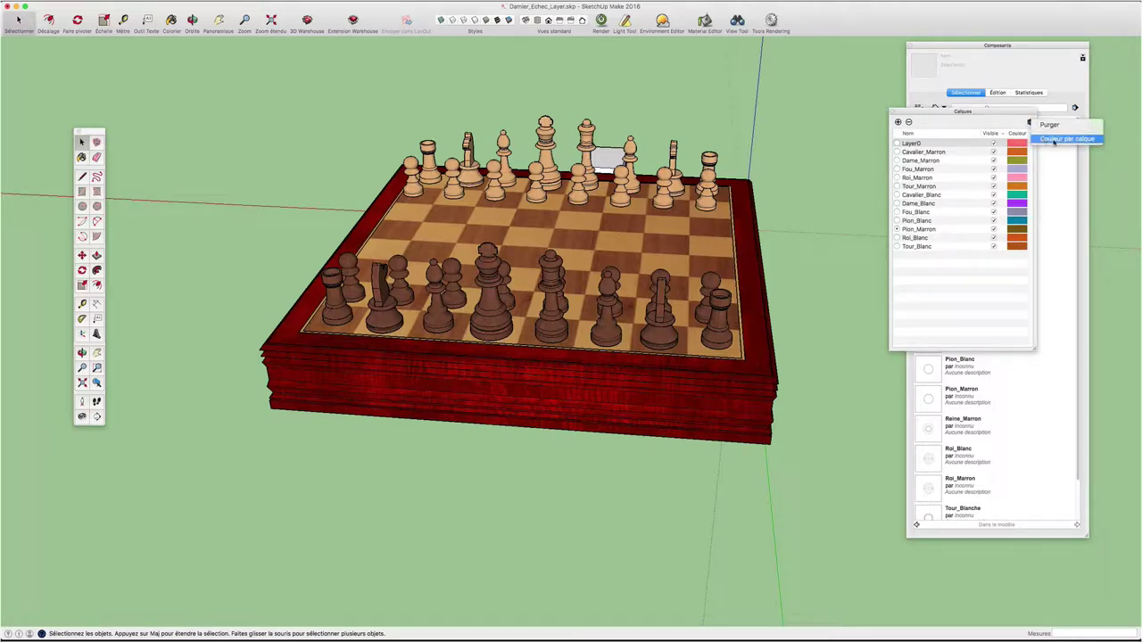
{"action": "left_click", "coordinate": [1055, 140]}
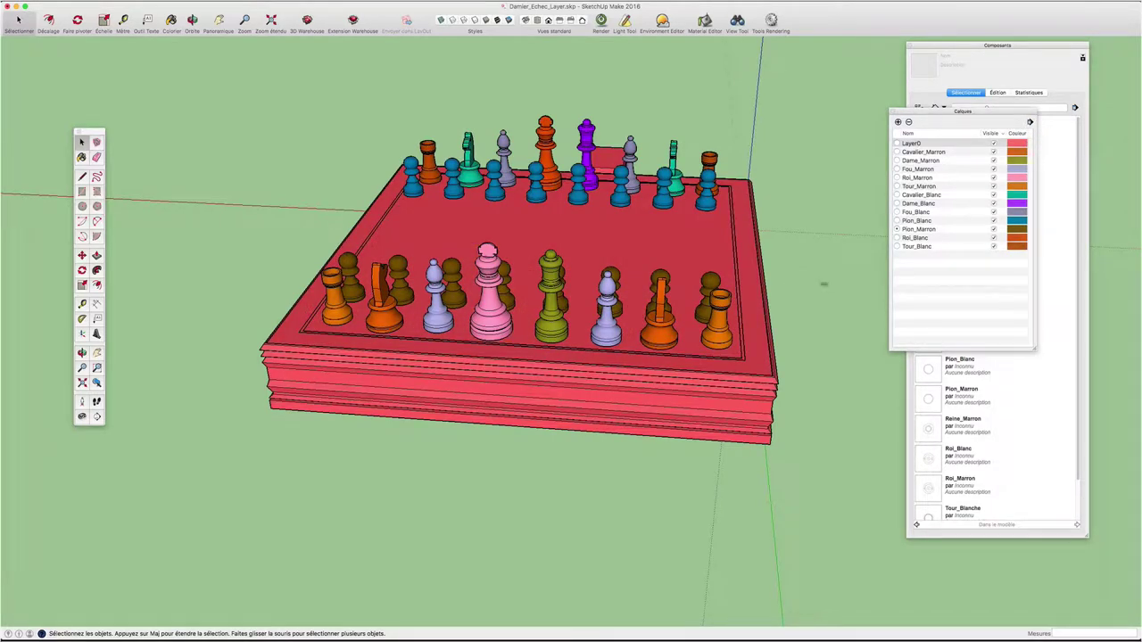
{"action": "mouse_move", "coordinate": [802, 287]}
{"action": "middle_mouse_down"}
{"action": "mouse_move", "coordinate": [680, 294]}
{"action": "mouse_move", "coordinate": [657, 311]}
{"action": "mouse_move", "coordinate": [849, 318]}
{"action": "mouse_move", "coordinate": [706, 262]}
{"action": "mouse_move", "coordinate": [601, 194]}
{"action": "middle_mouse_up"}
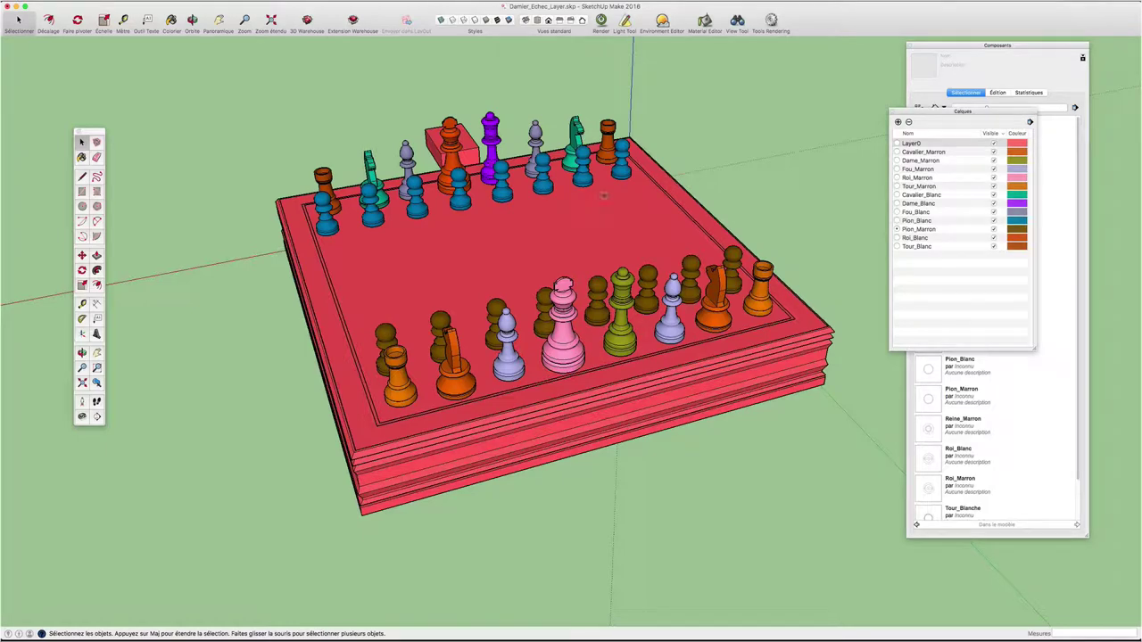
{"action": "left_click", "coordinate": [1030, 122]}
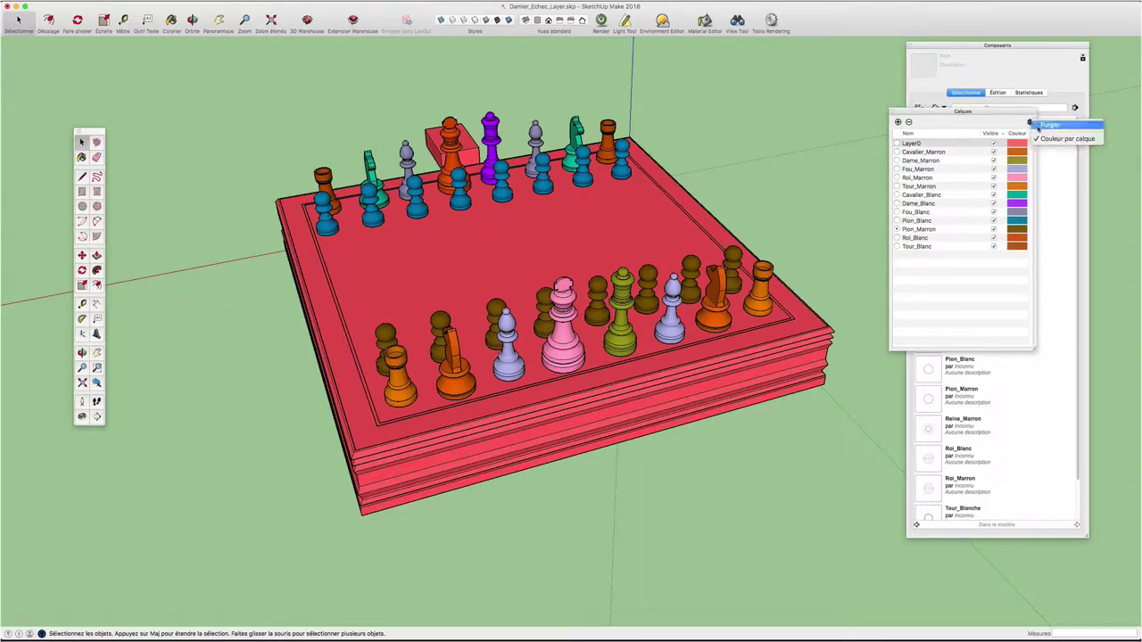
{"action": "left_click", "coordinate": [1045, 140]}
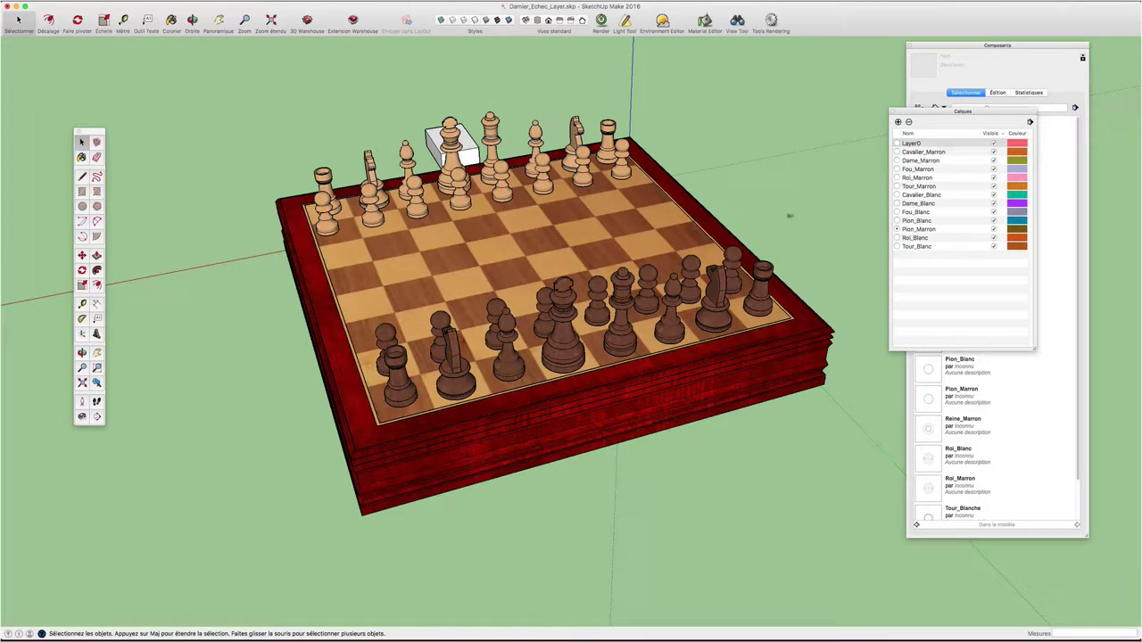
Draw a circle beside the board, push it up into a cylinder and make it a group
{"action": "mouse_move", "coordinate": [785, 198]}
{"action": "middle_mouse_down"}
{"action": "mouse_move", "coordinate": [572, 210]}
{"action": "mouse_move", "coordinate": [590, 234]}
{"action": "middle_mouse_up"}
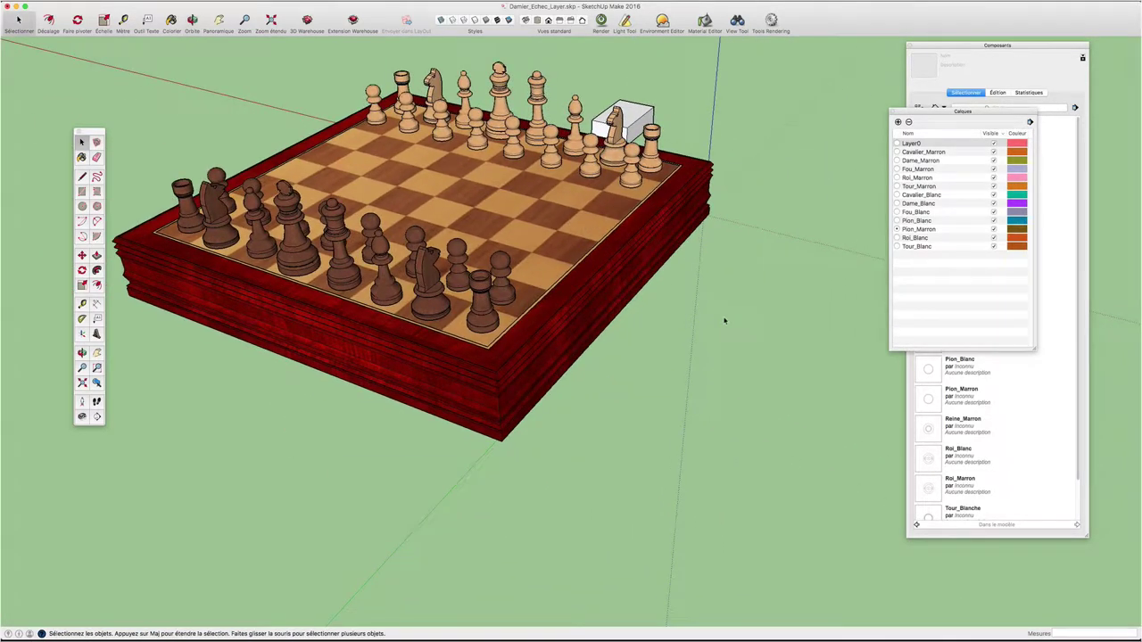
{"action": "left_click", "coordinate": [727, 322]}
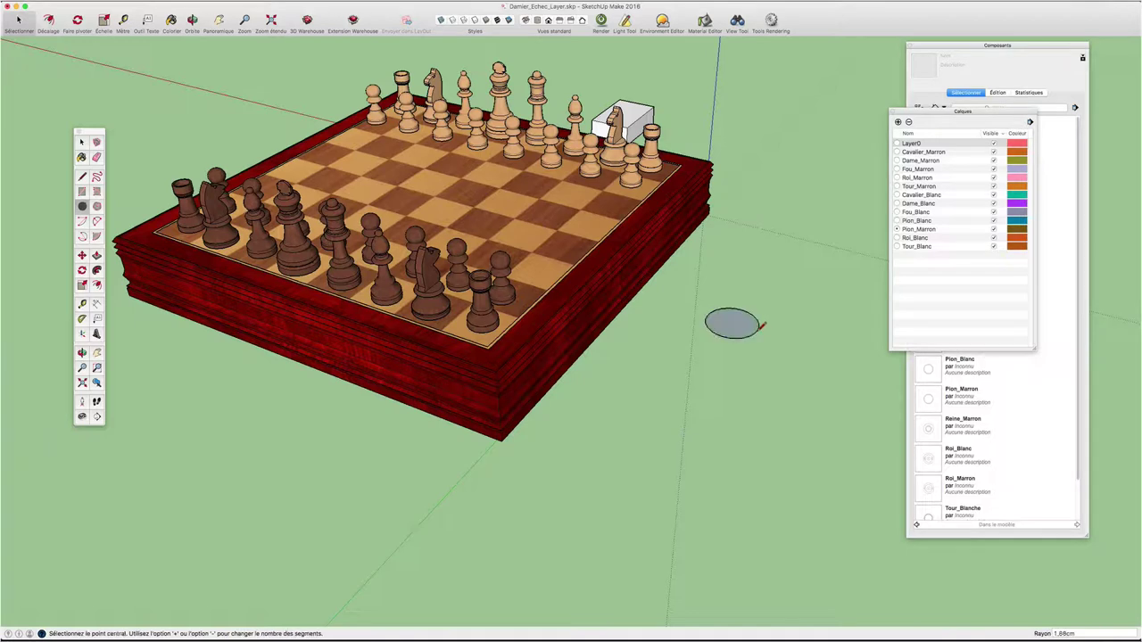
{"action": "key", "text": "p"}
{"action": "left_click_drag", "start_coordinate": [741, 332], "coordinate": [743, 307]}
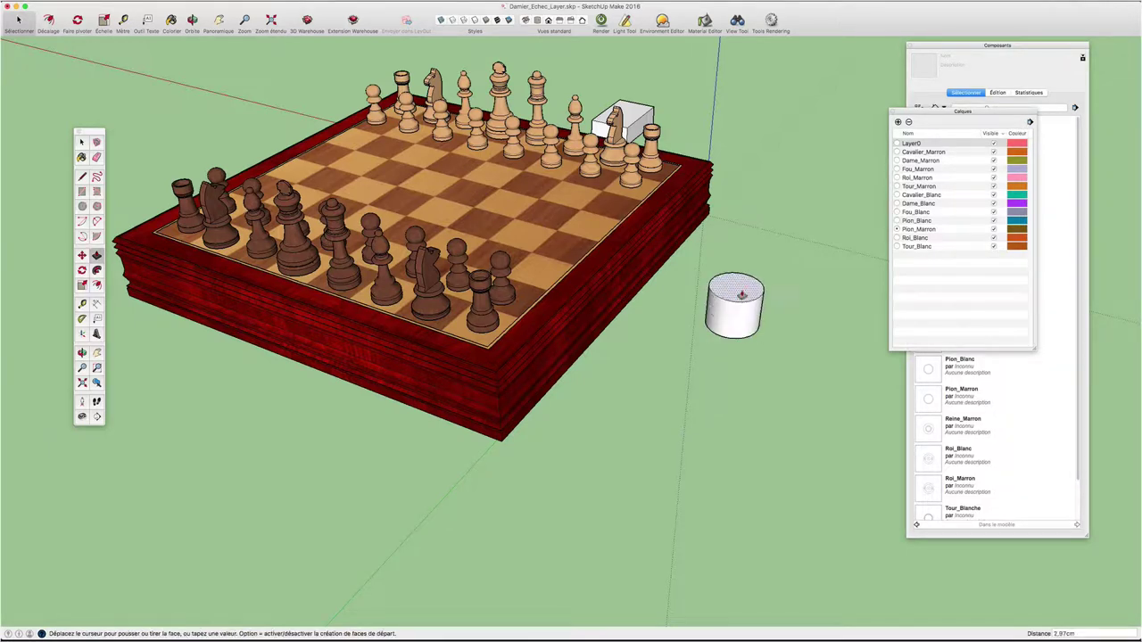
{"action": "left_click", "coordinate": [744, 306]}
{"action": "right_click", "coordinate": [742, 290]}
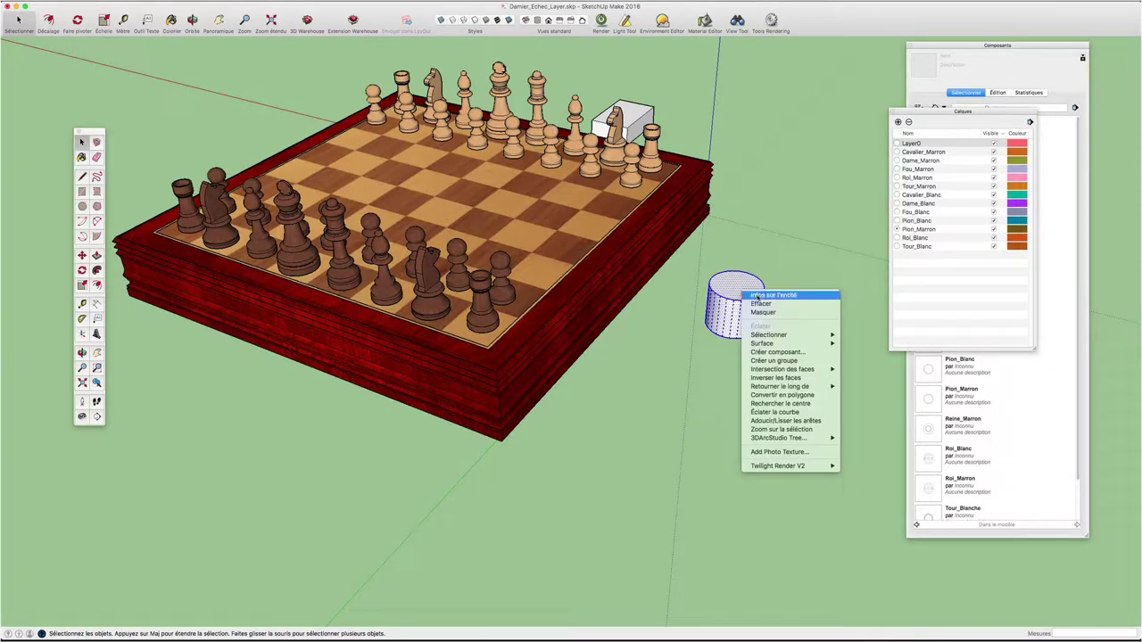
{"action": "left_click", "coordinate": [773, 360]}
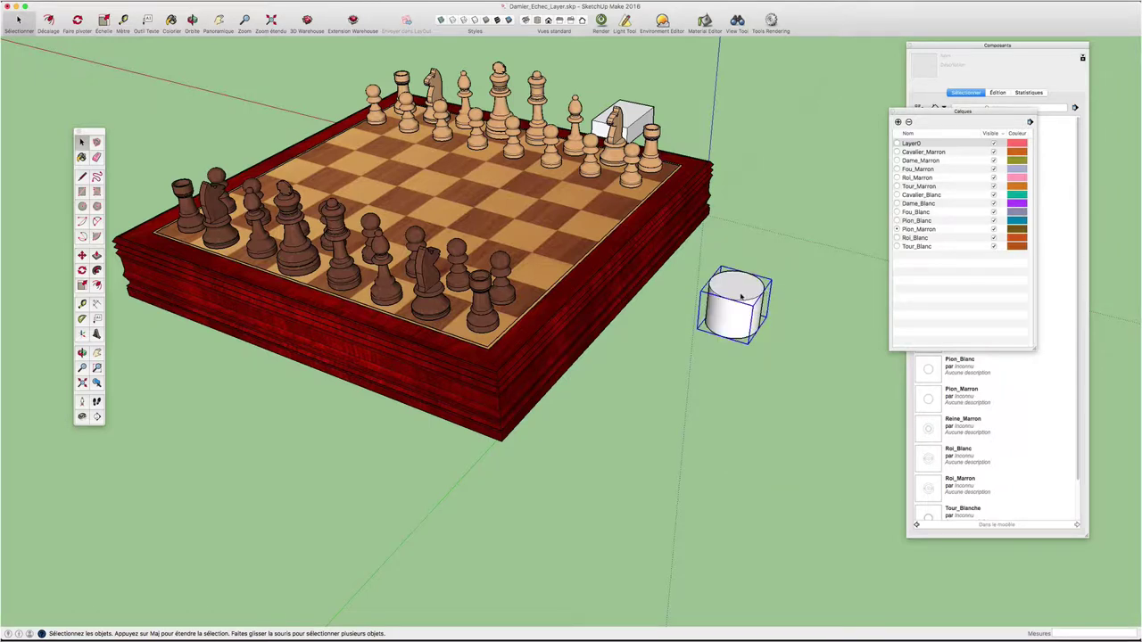
Name the cylinder group Cercle, put it on Layer0, then hide Layer0
{"action": "right_click", "coordinate": [742, 292]}
{"action": "left_click", "coordinate": [766, 297]}
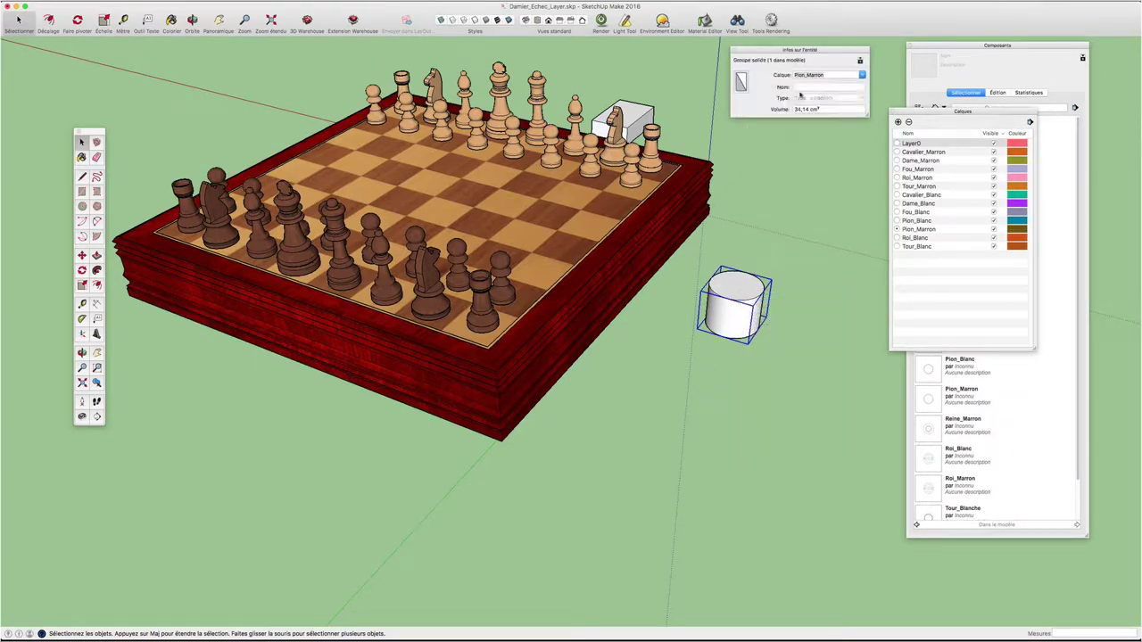
{"action": "left_click", "coordinate": [800, 87]}
{"action": "type", "text": "Ce"}
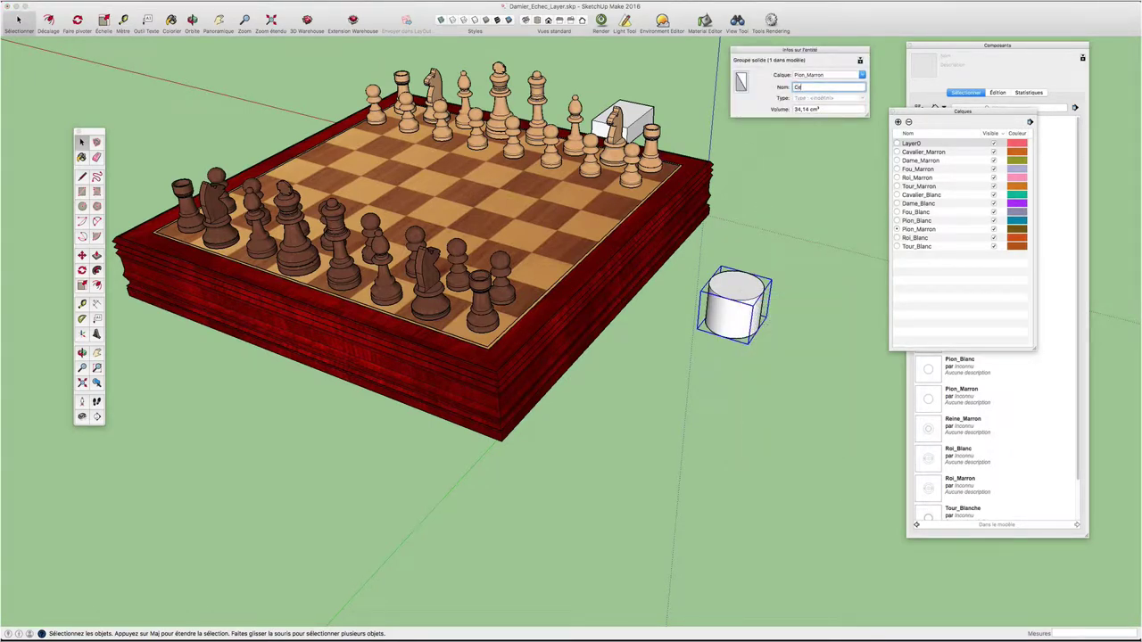
{"action": "type", "text": "rcle"}
{"action": "left_click", "coordinate": [862, 76]}
{"action": "scroll", "coordinate": [862, 107], "scroll_direction": "up", "scroll_amount": 3}
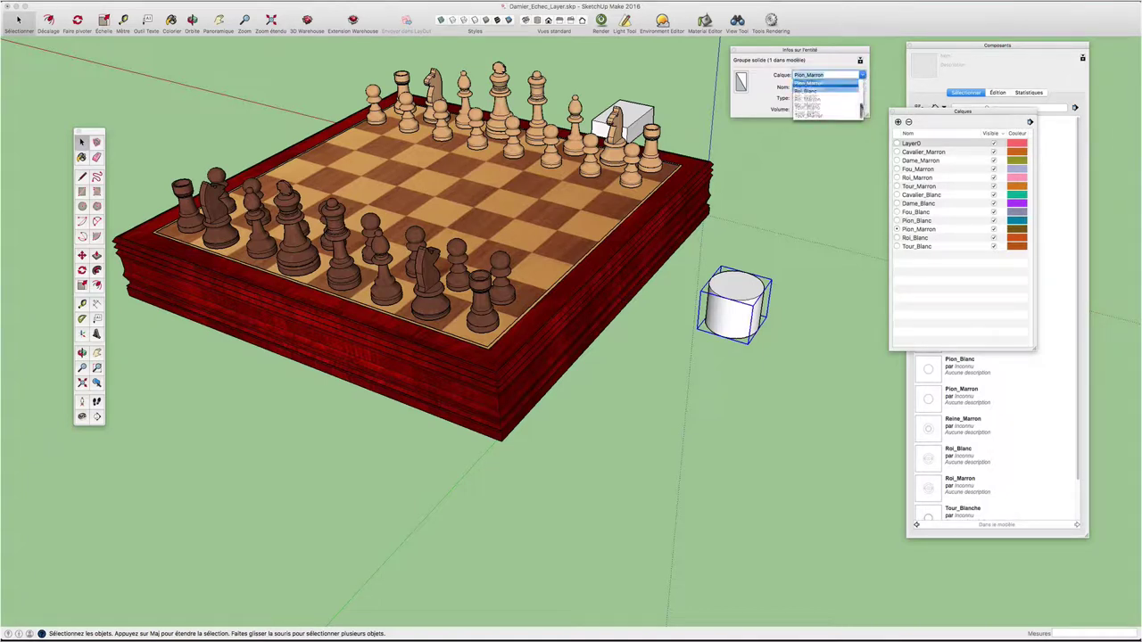
{"action": "left_click_drag", "start_coordinate": [863, 87], "coordinate": [864, 97]}
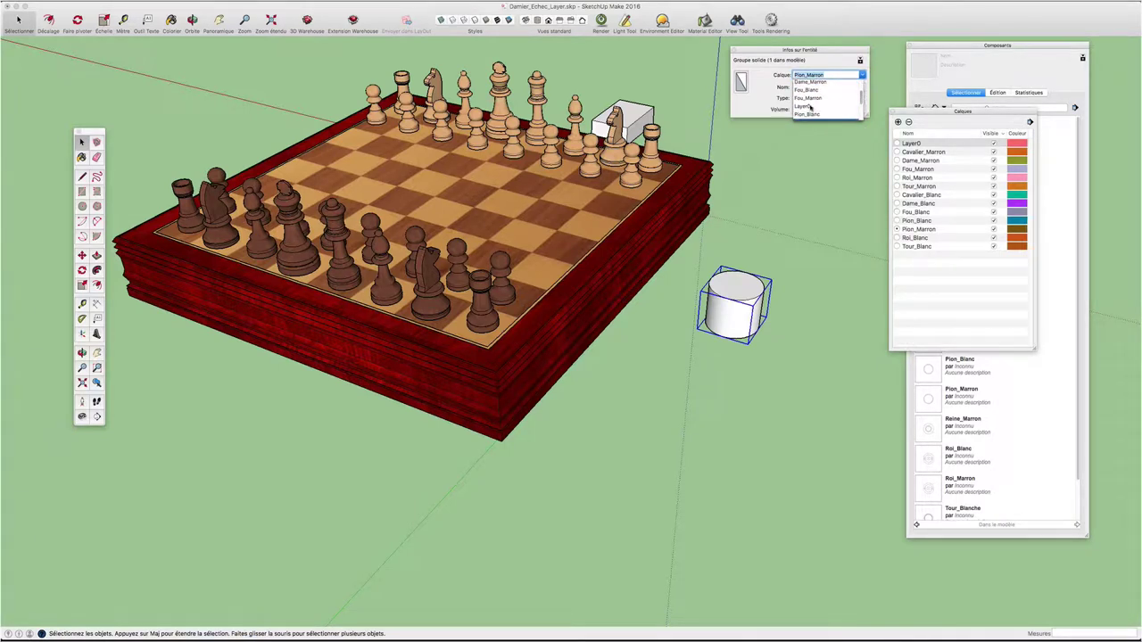
{"action": "left_click", "coordinate": [808, 107]}
{"action": "left_click", "coordinate": [791, 218]}
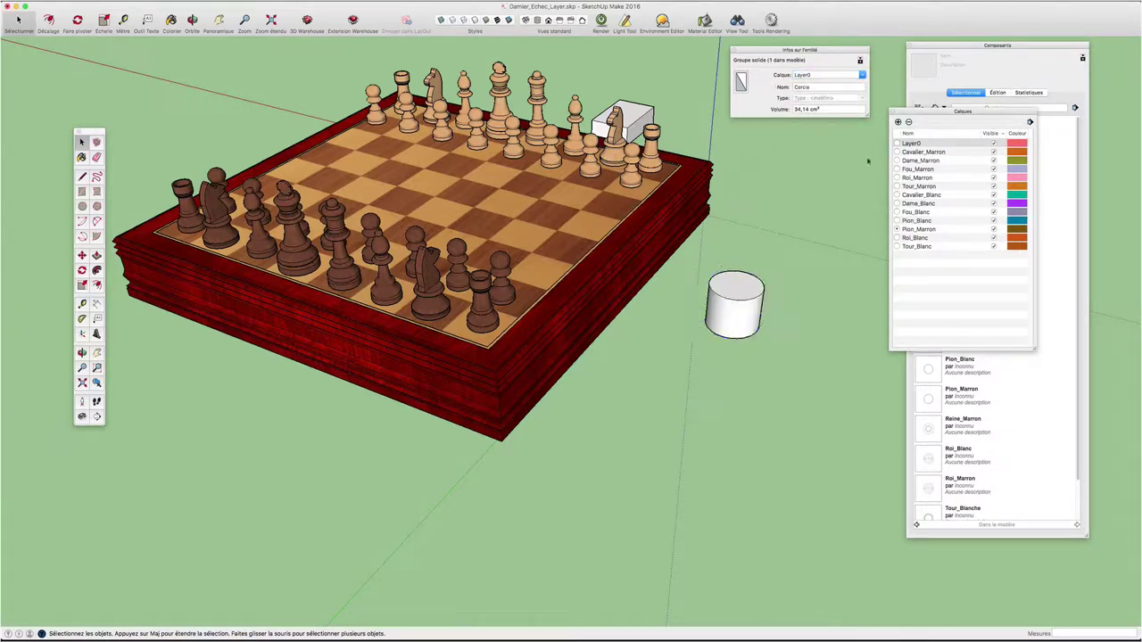
{"action": "left_click", "coordinate": [993, 145]}
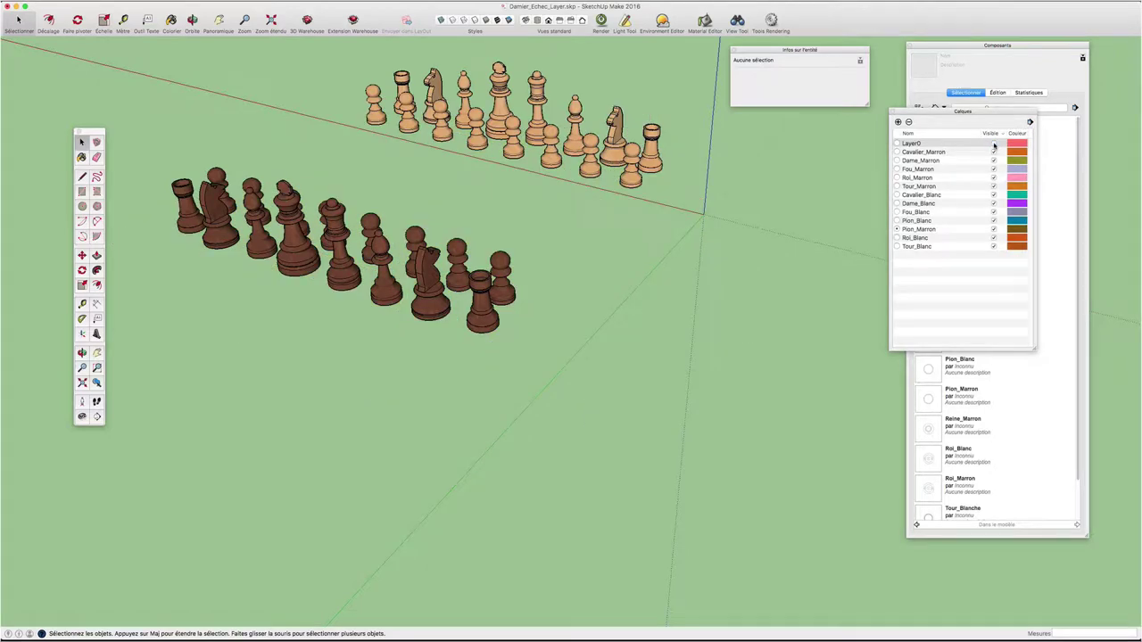
Show Layer0 again, select the cylinder and add a new layer named cercle
{"action": "left_click", "coordinate": [993, 145]}
{"action": "left_click", "coordinate": [729, 309]}
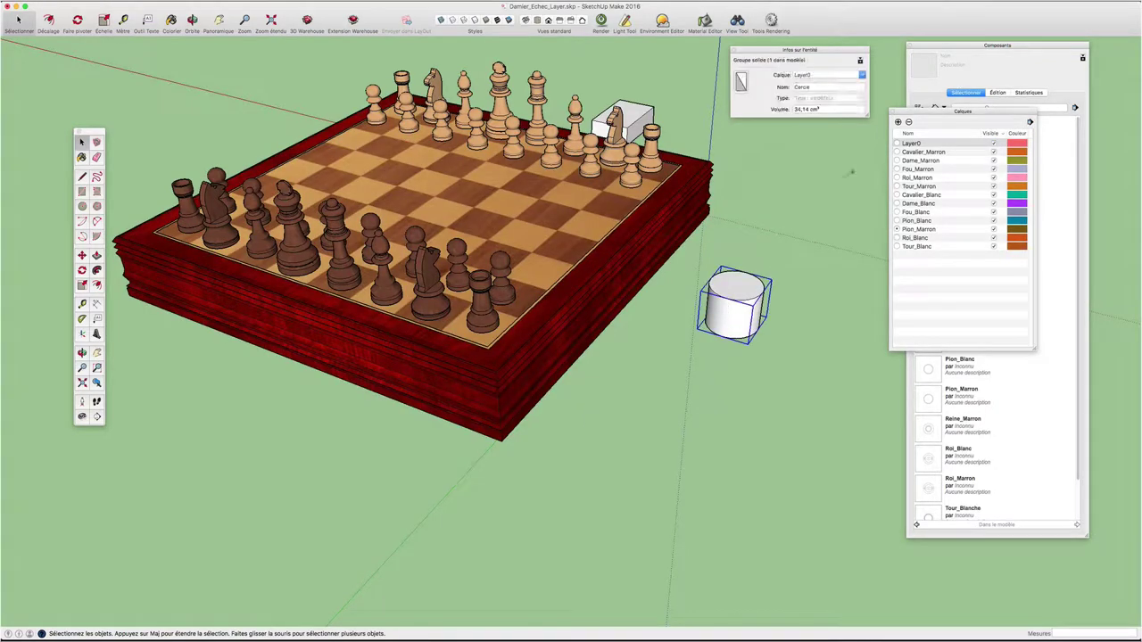
{"action": "left_click", "coordinate": [899, 123]}
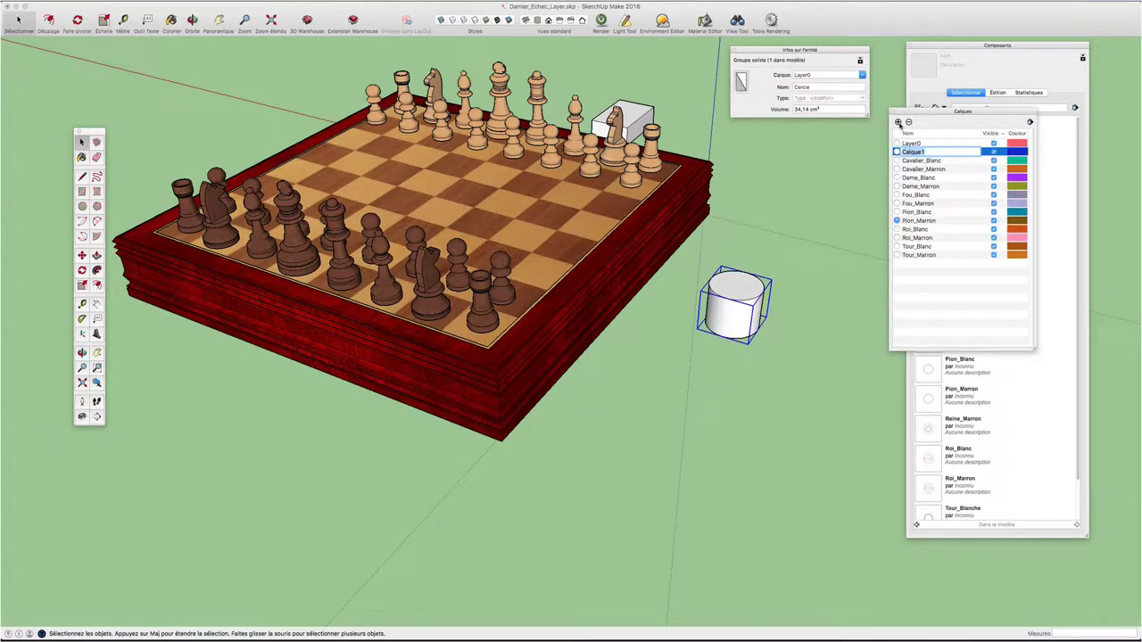
{"action": "type", "text": "cerc"}
{"action": "type", "text": "le"}
{"action": "key", "text": "Return"}
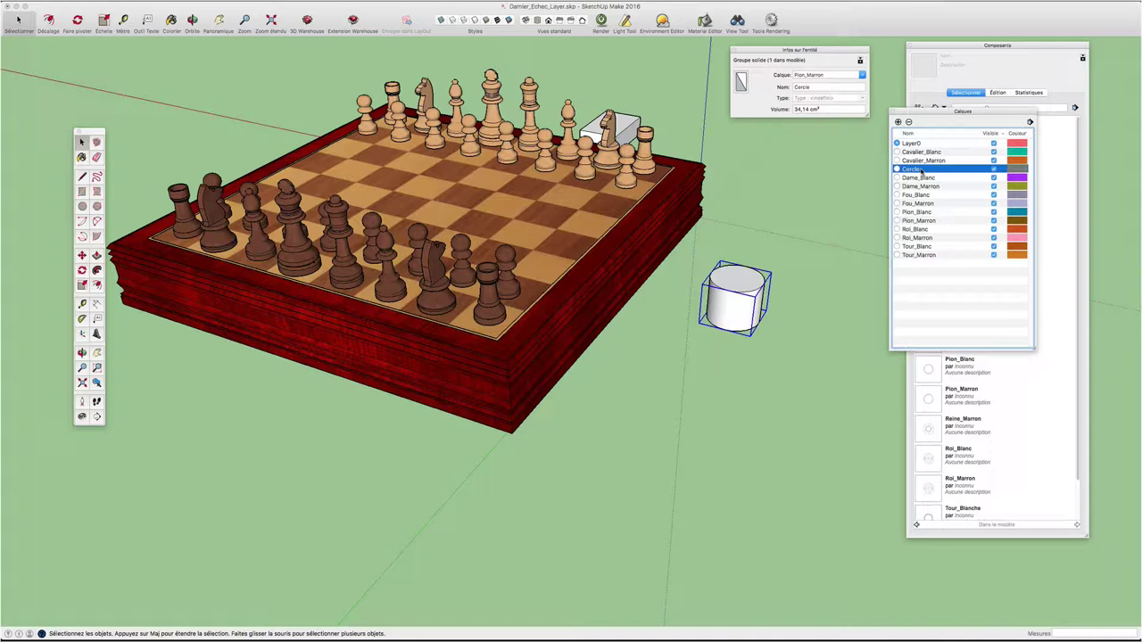
Move the cylinder onto the Cercle layer through Entity Info
{"action": "right_click", "coordinate": [738, 277]}
{"action": "left_click", "coordinate": [754, 283]}
{"action": "left_click", "coordinate": [861, 74]}
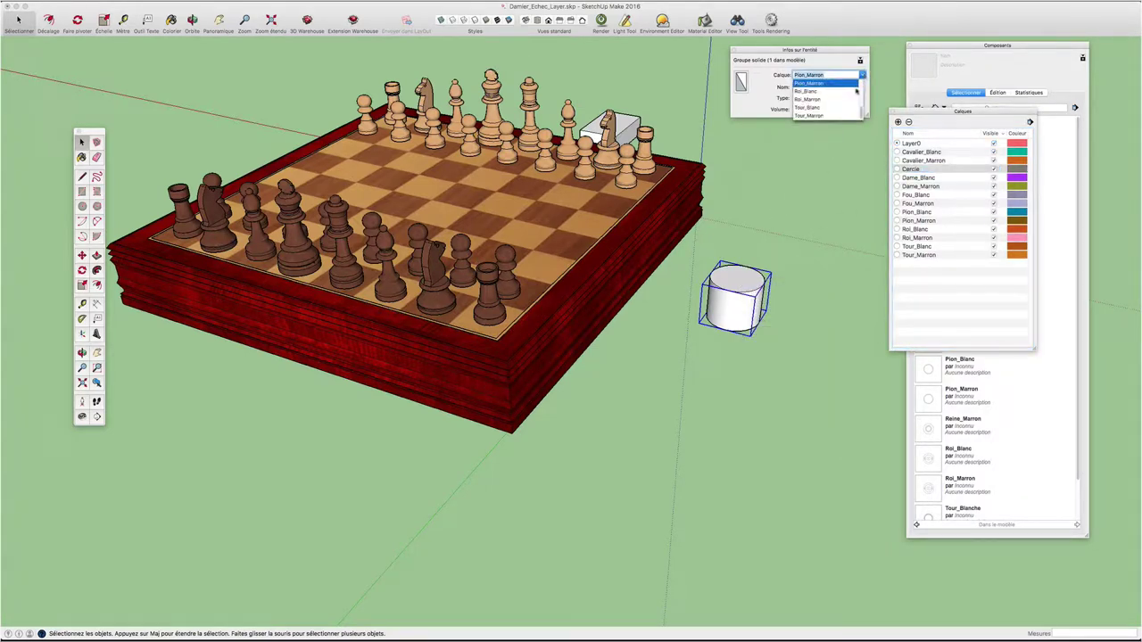
{"action": "scroll", "coordinate": [834, 105], "scroll_direction": "up", "scroll_amount": 3}
{"action": "left_click", "coordinate": [811, 105]}
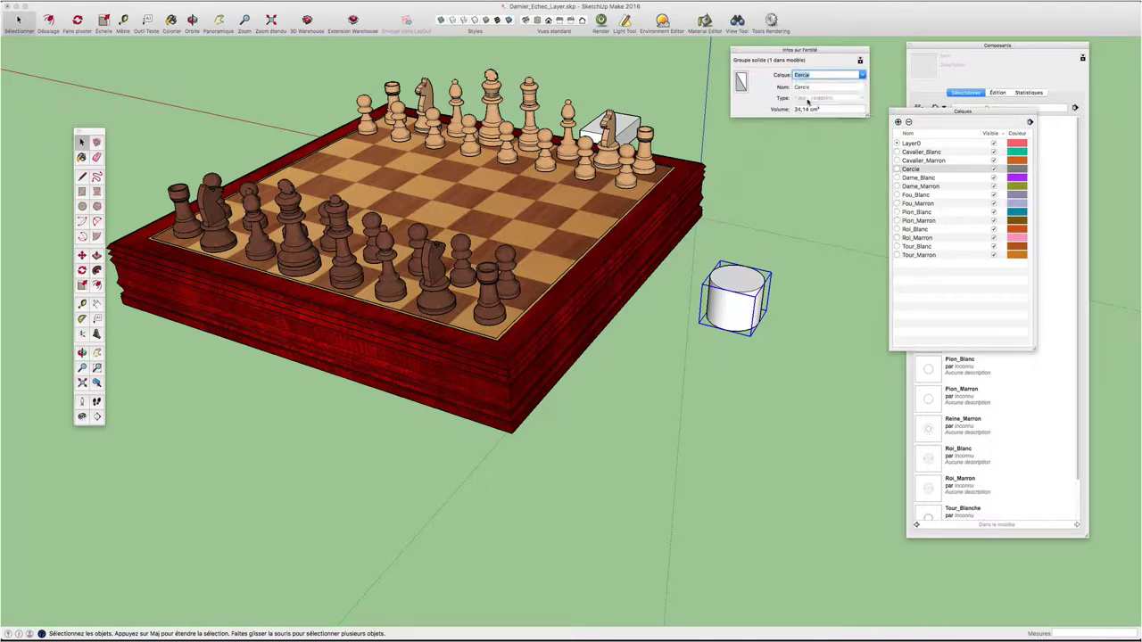
{"action": "left_click", "coordinate": [910, 168]}
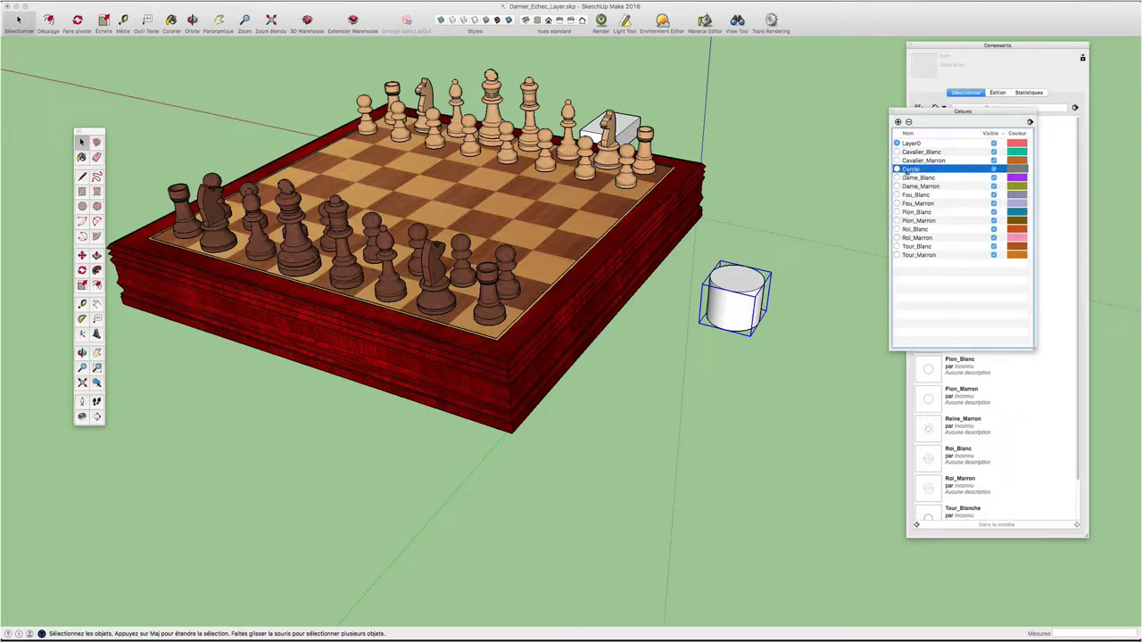
Delete the Cercle layer with its contents, removing the cylinder from the model
{"action": "left_click", "coordinate": [908, 121]}
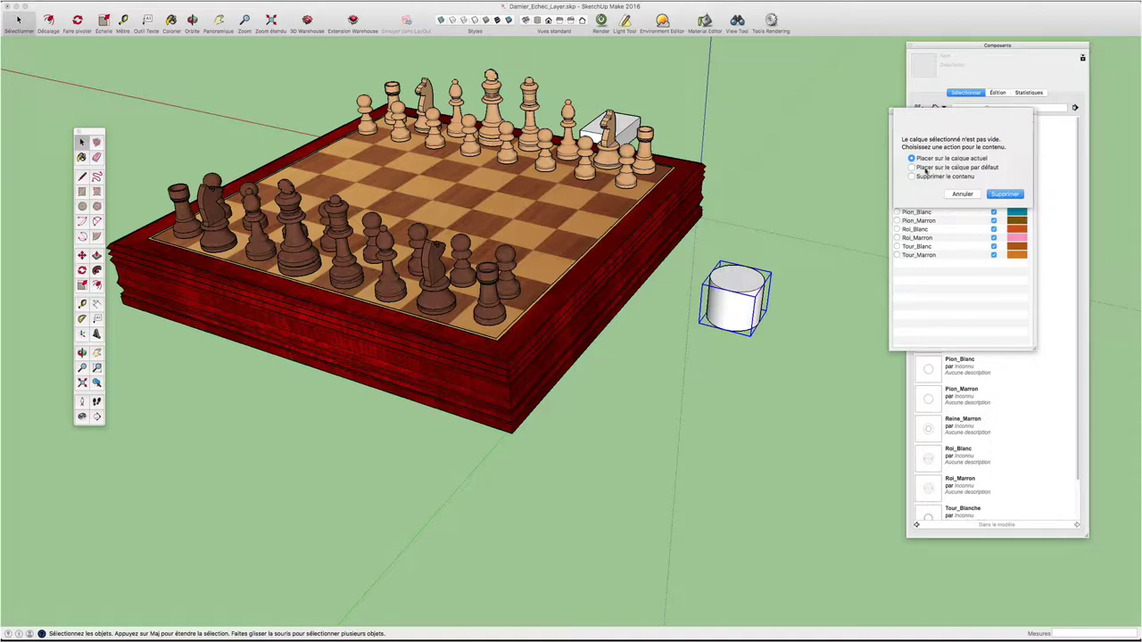
{"action": "left_click", "coordinate": [928, 169]}
{"action": "left_click", "coordinate": [911, 175]}
{"action": "left_click", "coordinate": [1003, 194]}
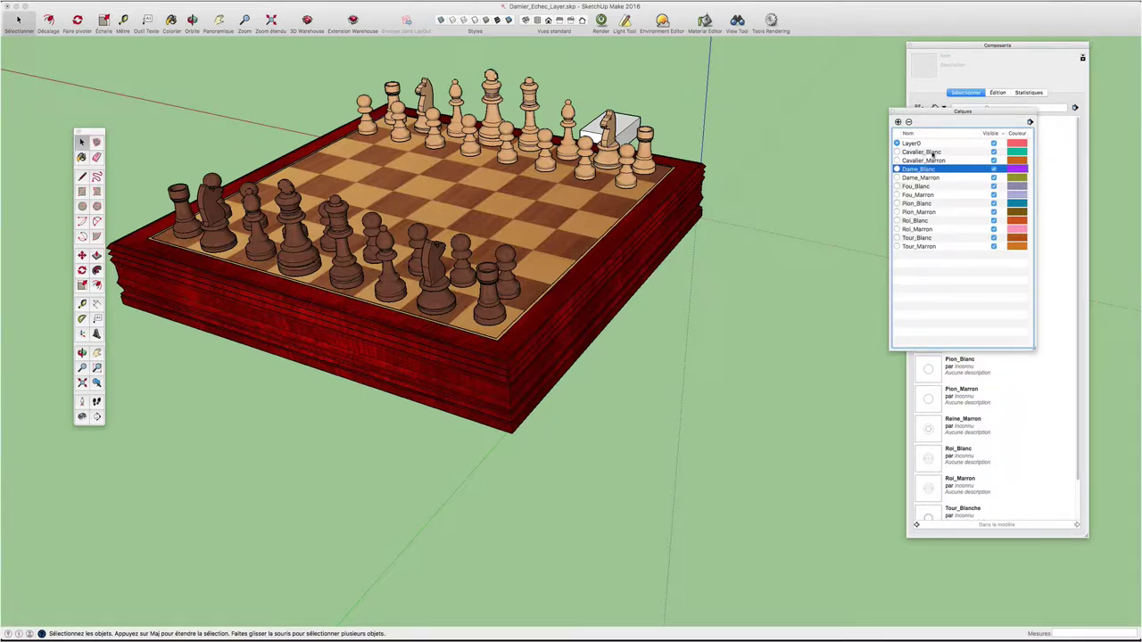
{"action": "left_click", "coordinate": [932, 154]}
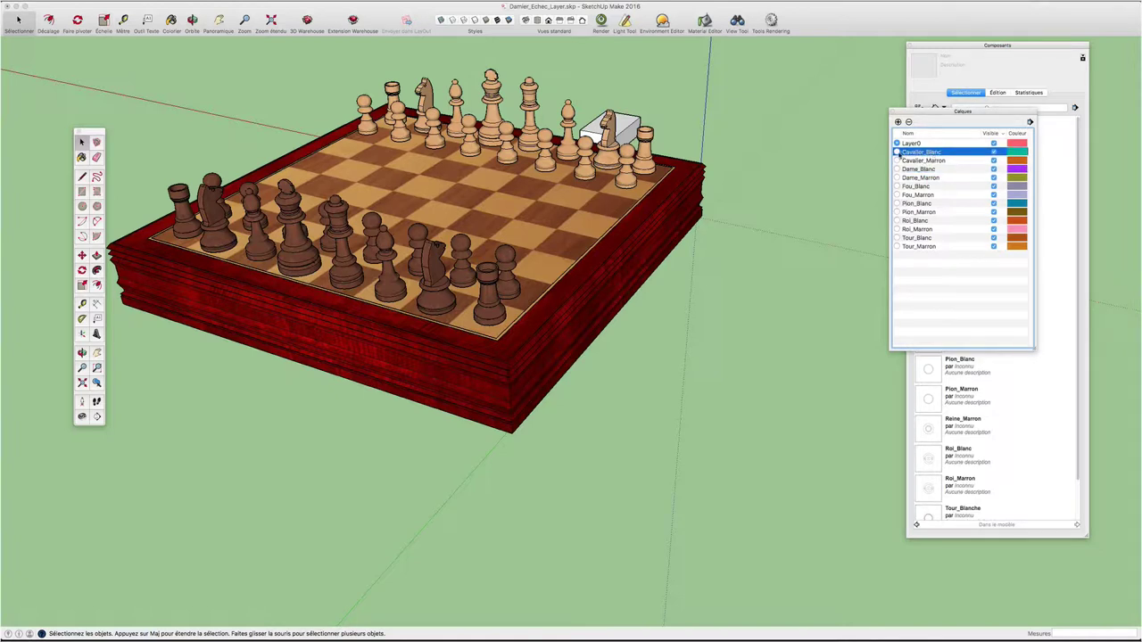
Push a new circle up into a cylinder beside the board and show its Entity Info
{"action": "left_click", "coordinate": [757, 341]}
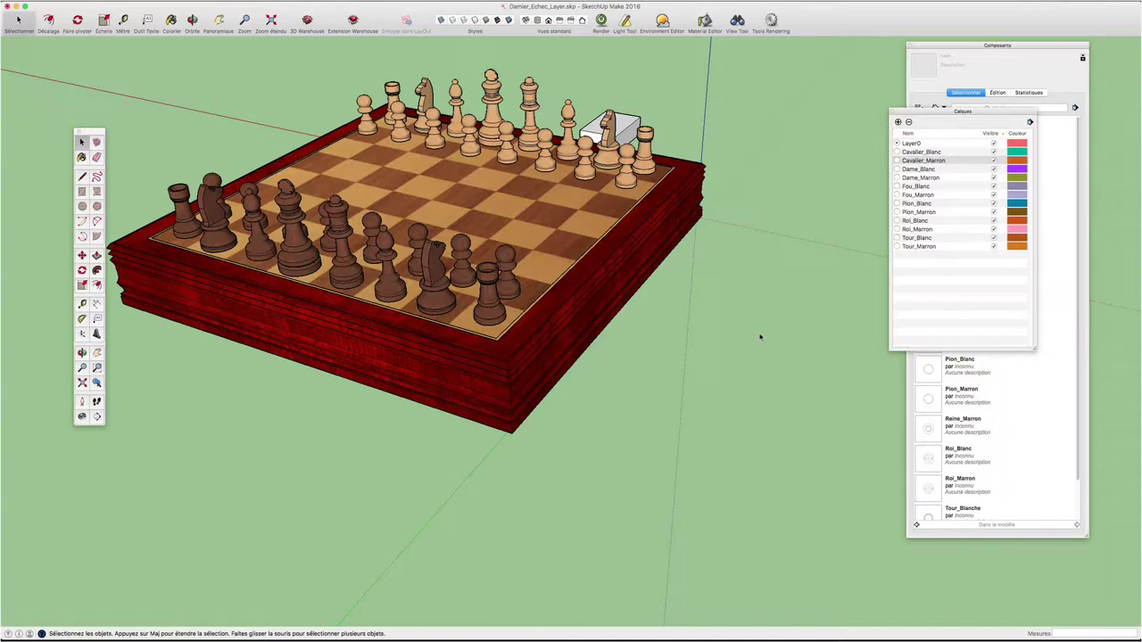
{"action": "key", "text": "c"}
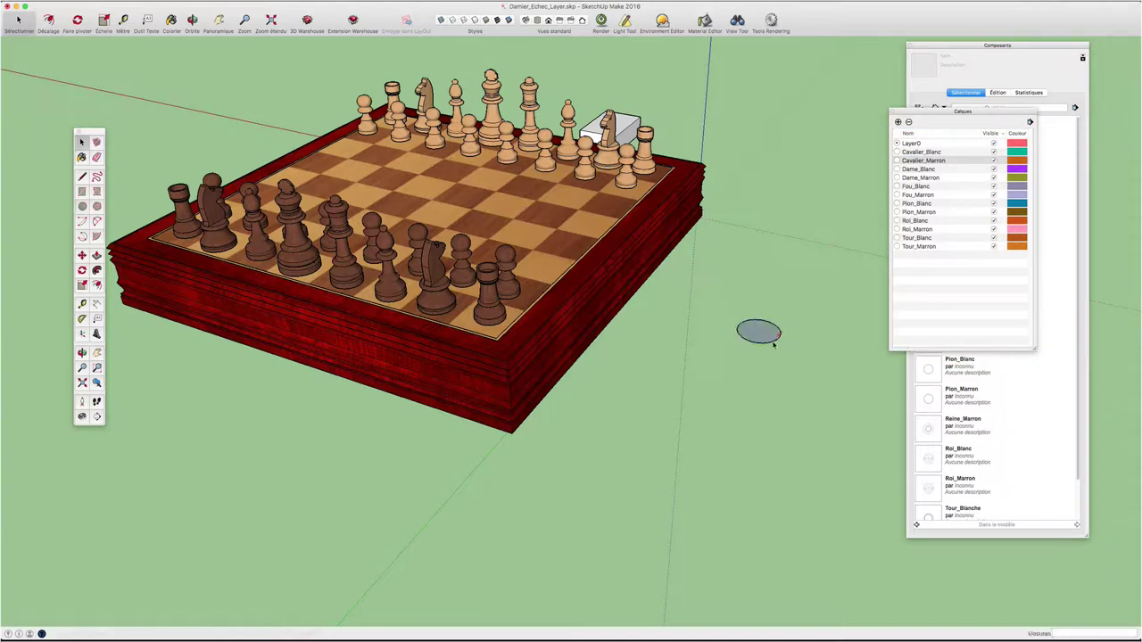
{"action": "key", "text": "p"}
{"action": "left_click_drag", "start_coordinate": [760, 333], "coordinate": [764, 294]}
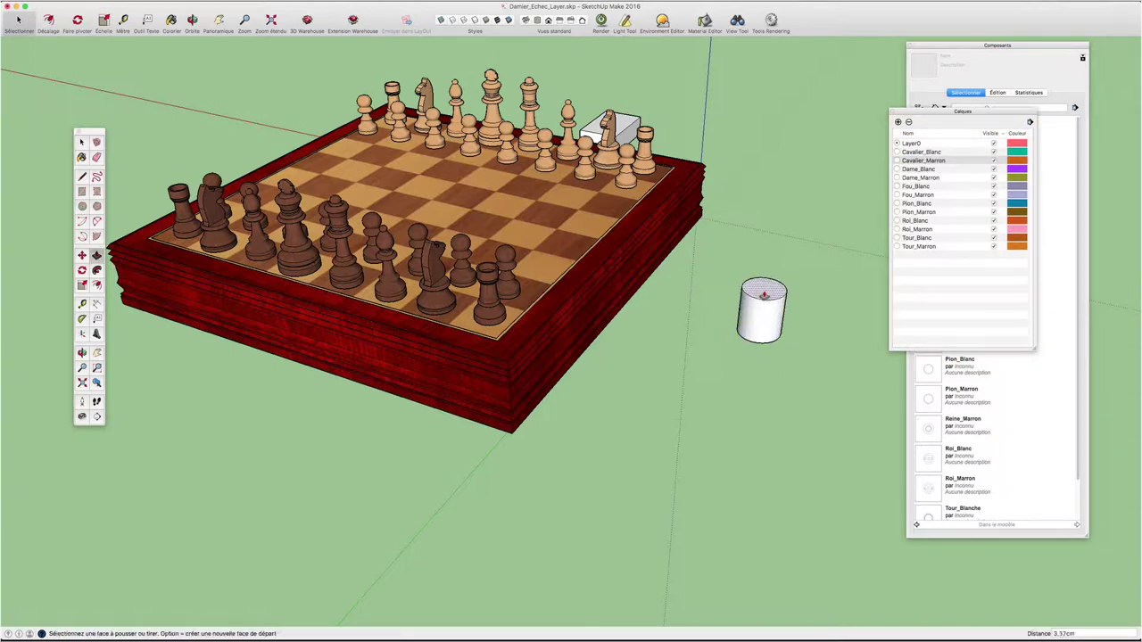
{"action": "key", "text": "space"}
{"action": "triple_click", "coordinate": [764, 299]}
{"action": "right_click", "coordinate": [765, 290]}
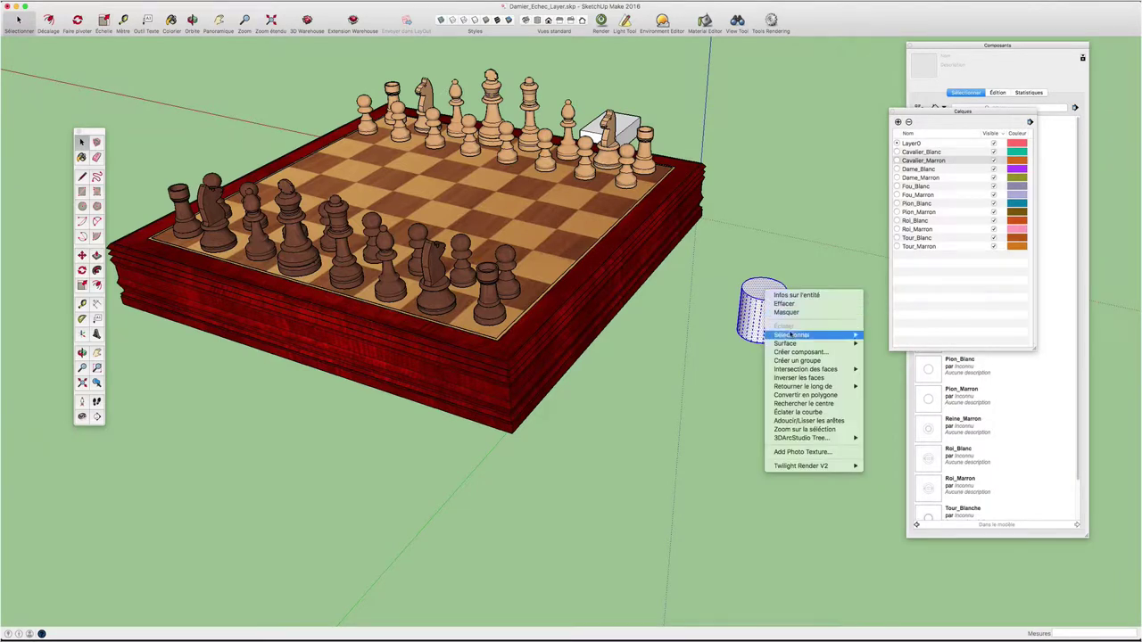
{"action": "left_click", "coordinate": [796, 295]}
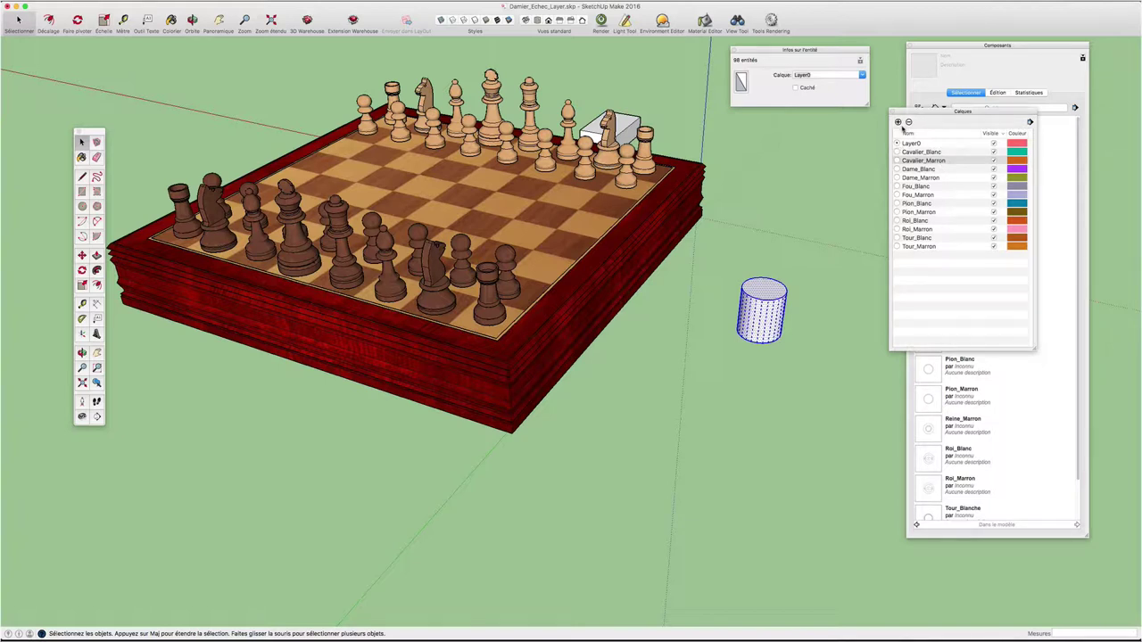
Add a layer named Cercle and make Pion_Blanc the current layer
{"action": "left_click", "coordinate": [899, 123]}
{"action": "type", "text": "C"}
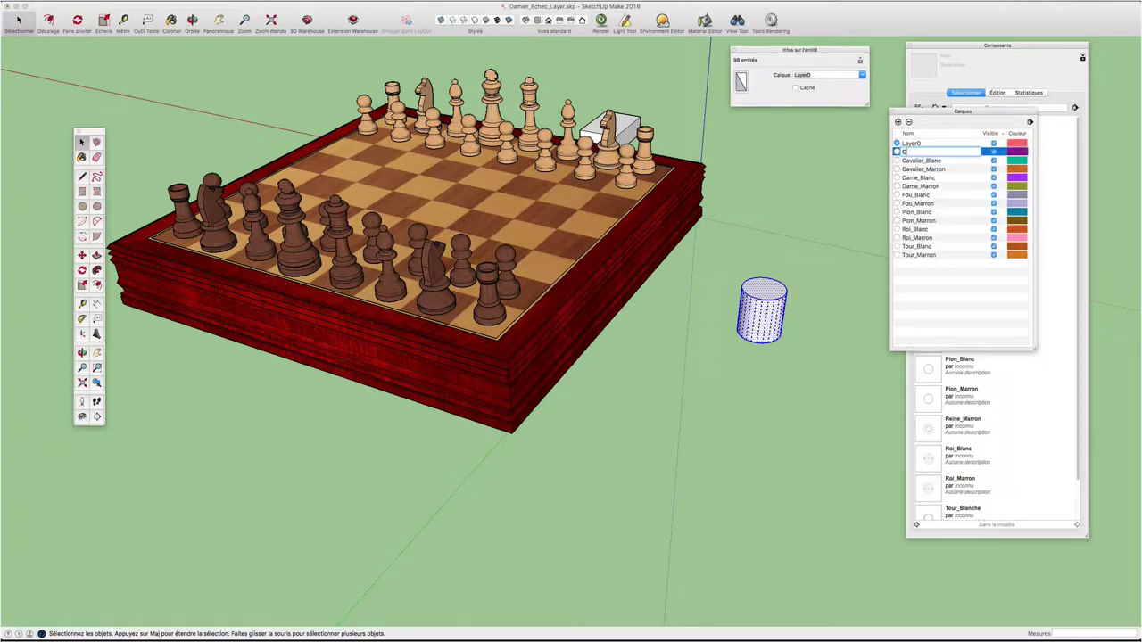
{"action": "type", "text": "ercle"}
{"action": "key", "text": "Return"}
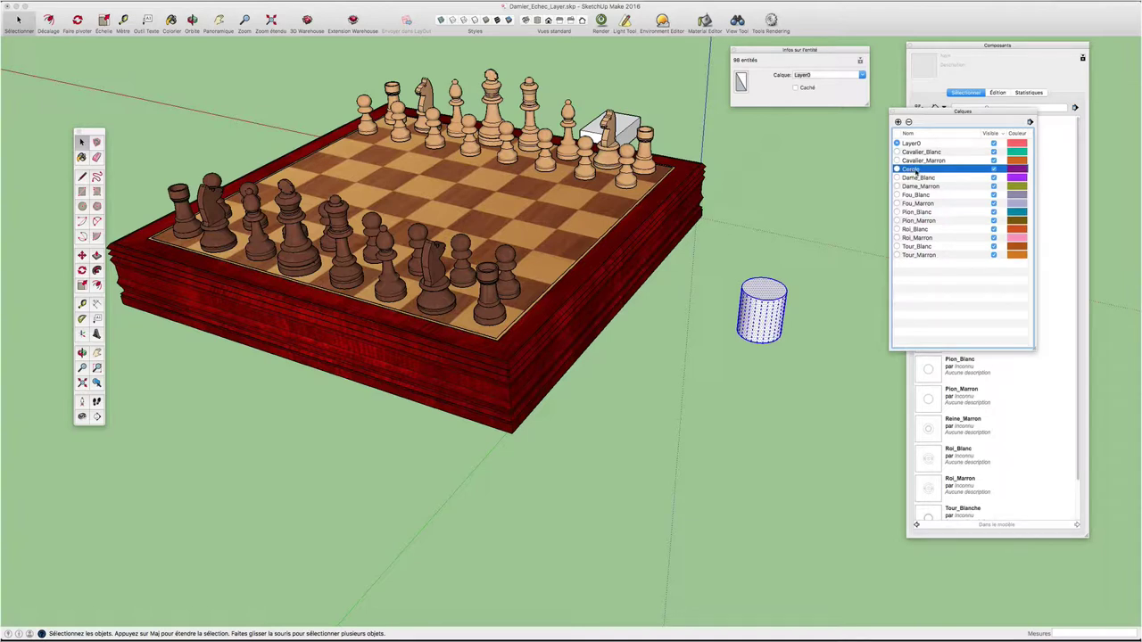
{"action": "left_click", "coordinate": [916, 211]}
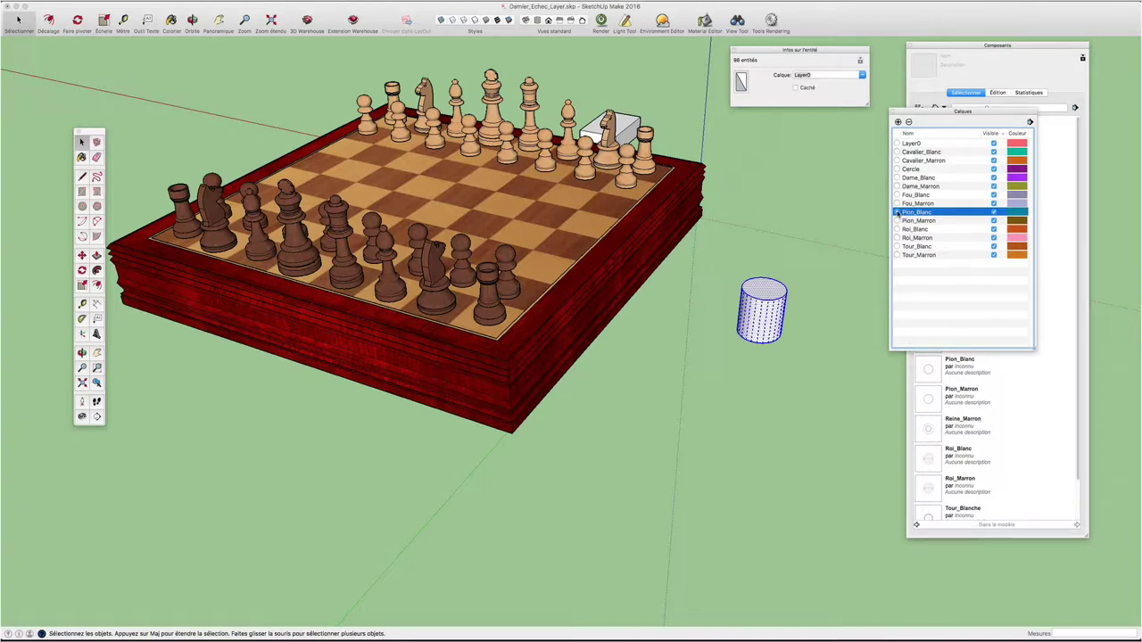
{"action": "left_click", "coordinate": [920, 170]}
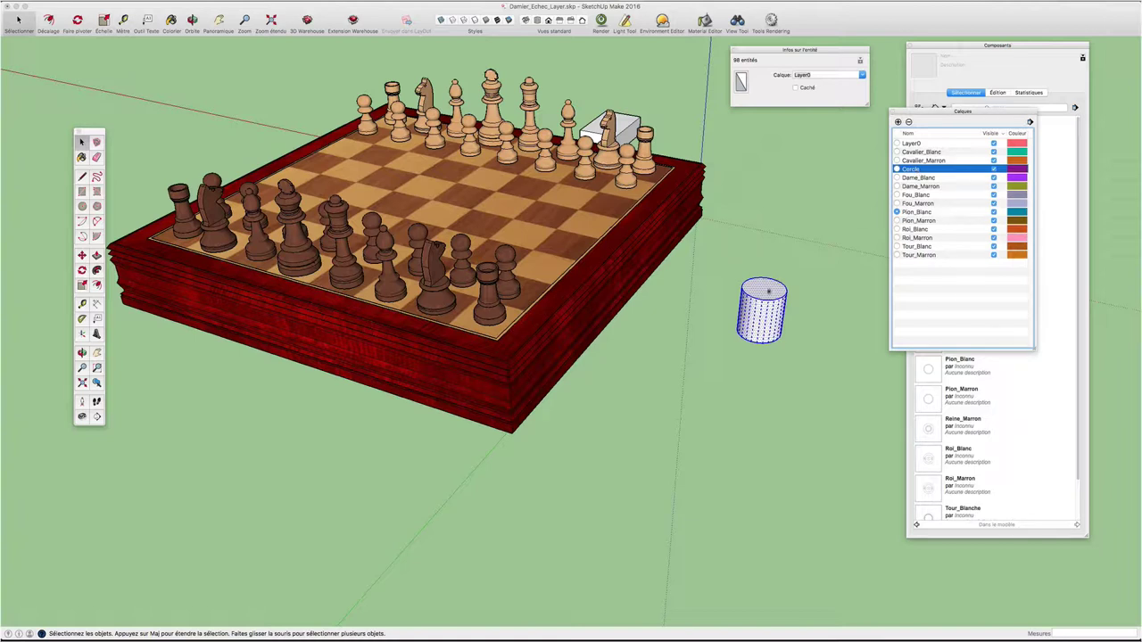
Assign the new cylinder to the Cercle layer in Entity Info, then deselect it
{"action": "right_click", "coordinate": [765, 290]}
{"action": "left_click", "coordinate": [790, 295]}
{"action": "left_click", "coordinate": [863, 75]}
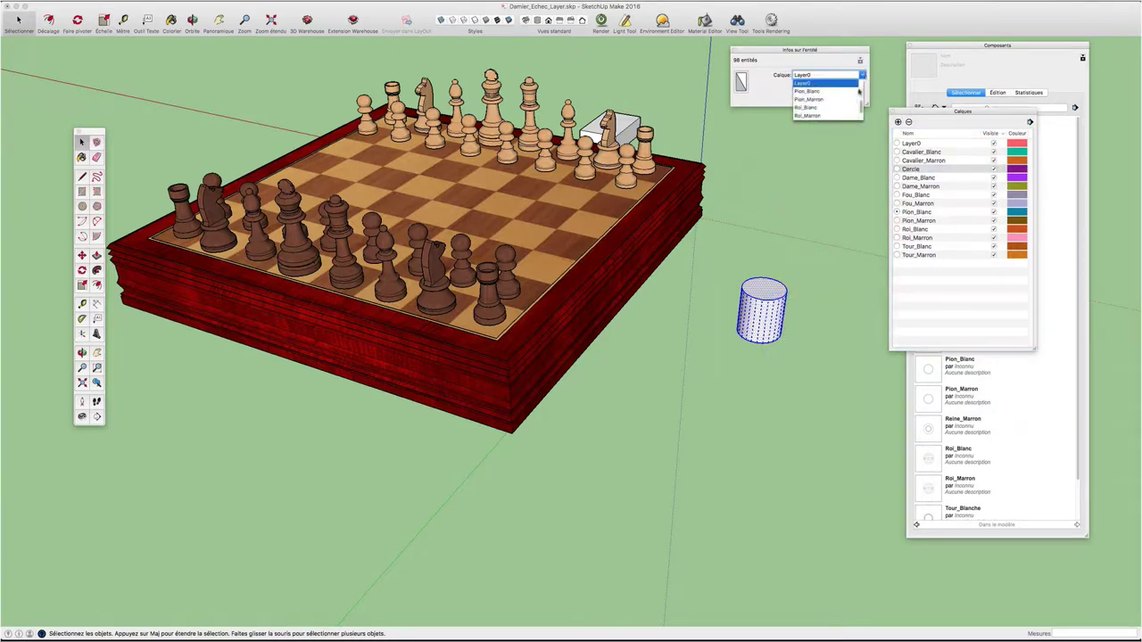
{"action": "scroll", "coordinate": [840, 107], "scroll_direction": "down", "scroll_amount": 3}
{"action": "scroll", "coordinate": [839, 107], "scroll_direction": "up", "scroll_amount": 1}
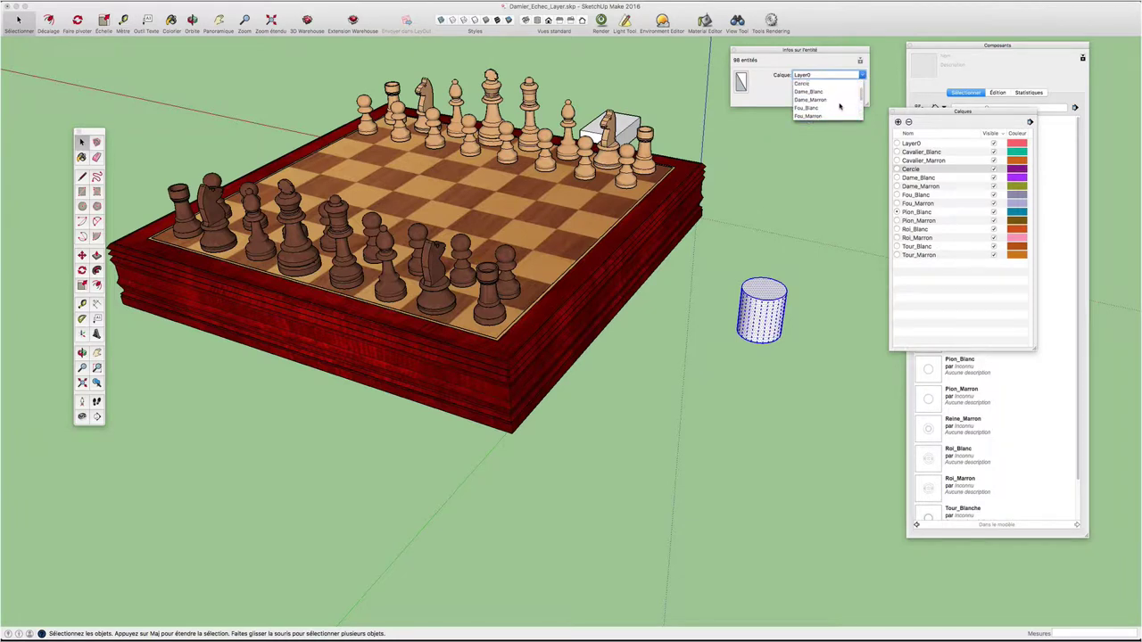
{"action": "left_click", "coordinate": [808, 87]}
{"action": "left_click", "coordinate": [816, 147]}
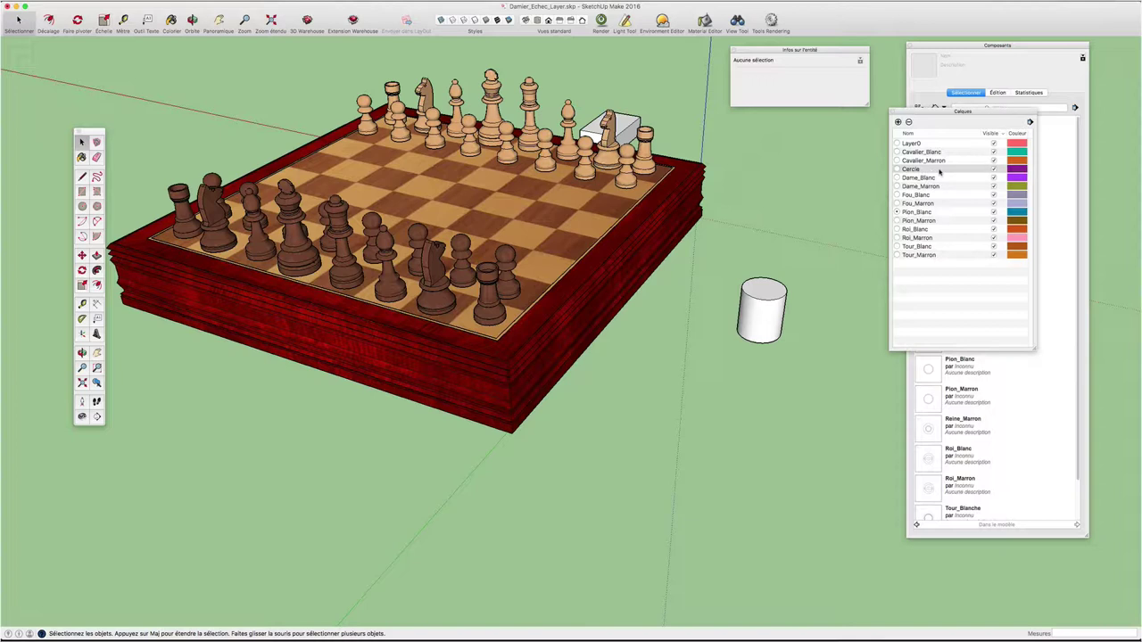
With Pion_Blanc current, select the Cercle layer and delete it
{"action": "left_click", "coordinate": [897, 212]}
{"action": "left_click", "coordinate": [927, 169]}
{"action": "left_click", "coordinate": [909, 123]}
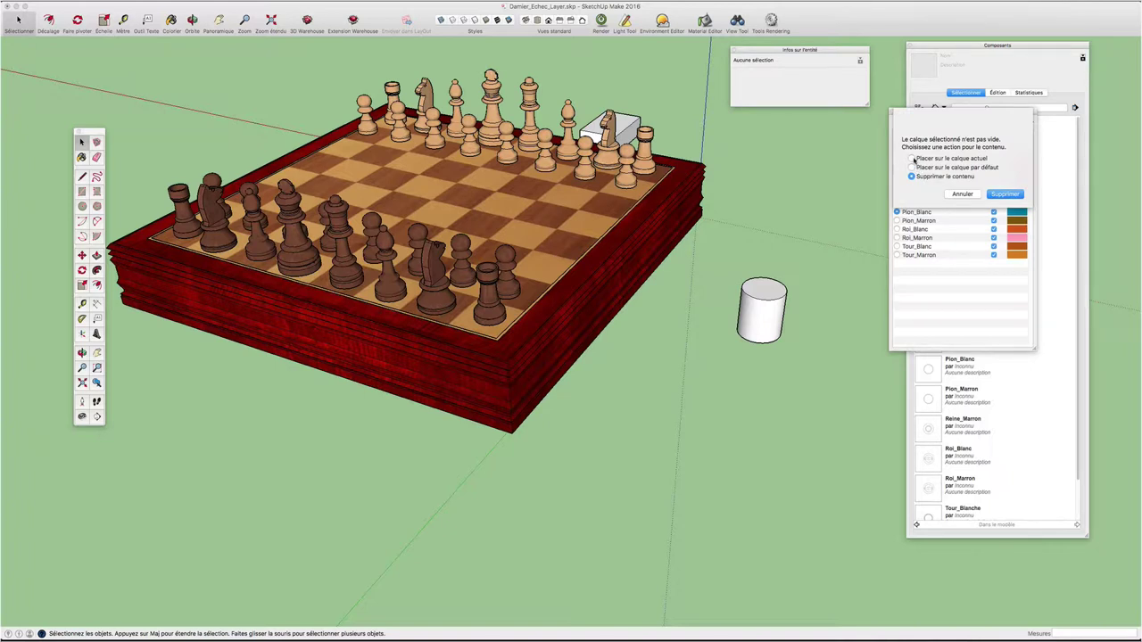
Delete Cercle, moving its contents to the current layer, then make Layer0 current
{"action": "left_click", "coordinate": [912, 158]}
{"action": "left_click", "coordinate": [1001, 193]}
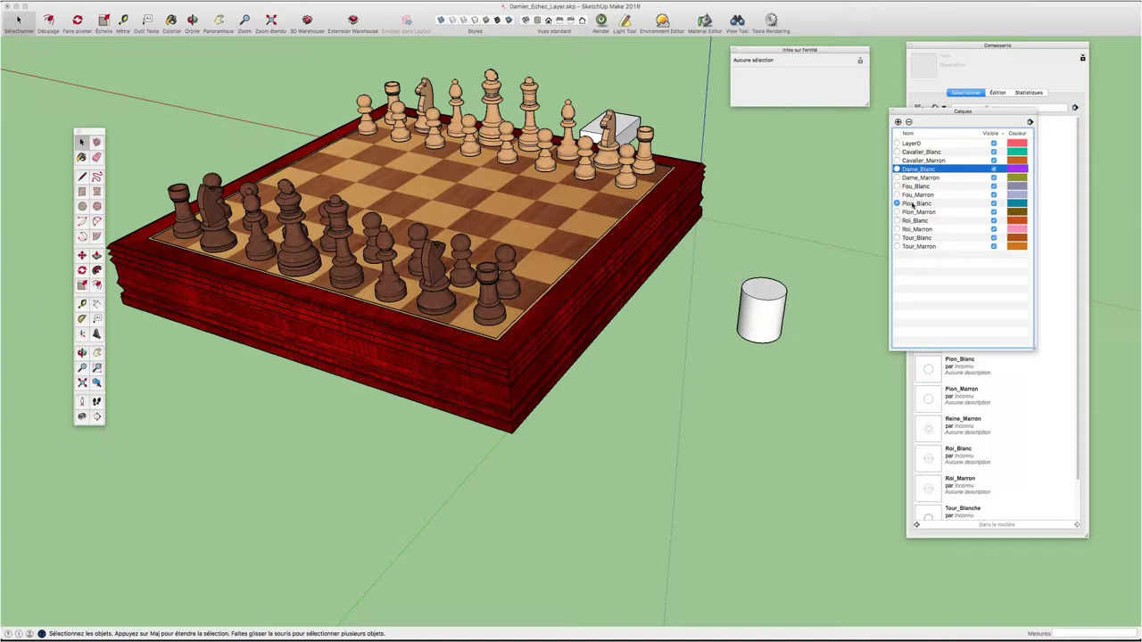
{"action": "left_click", "coordinate": [898, 143]}
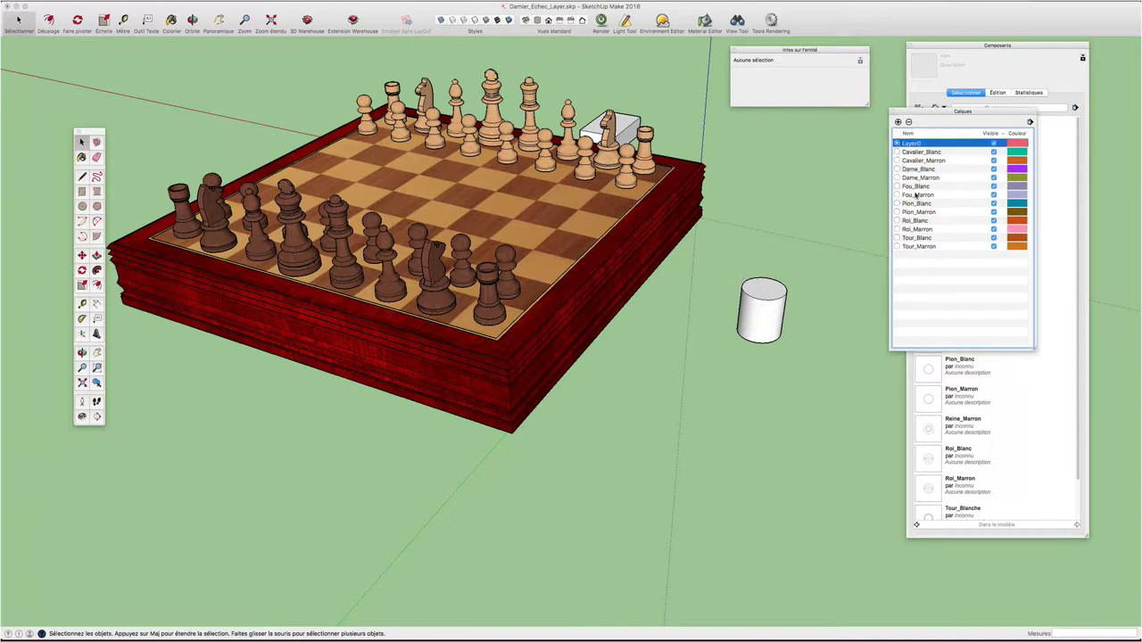
{"action": "left_click", "coordinate": [990, 204]}
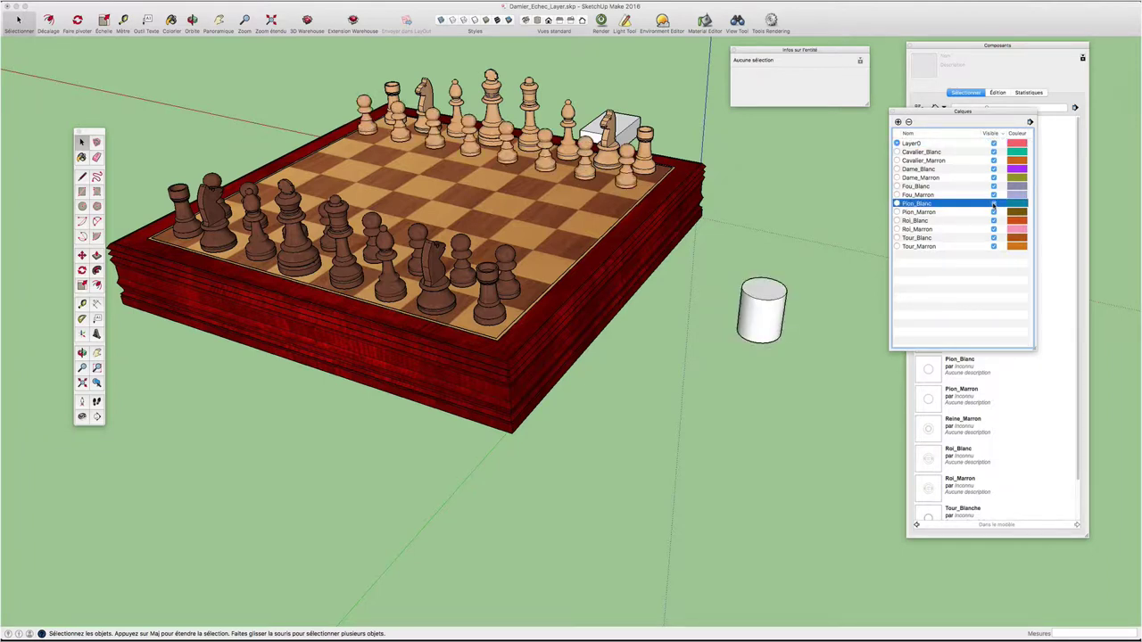
{"action": "left_click", "coordinate": [994, 203]}
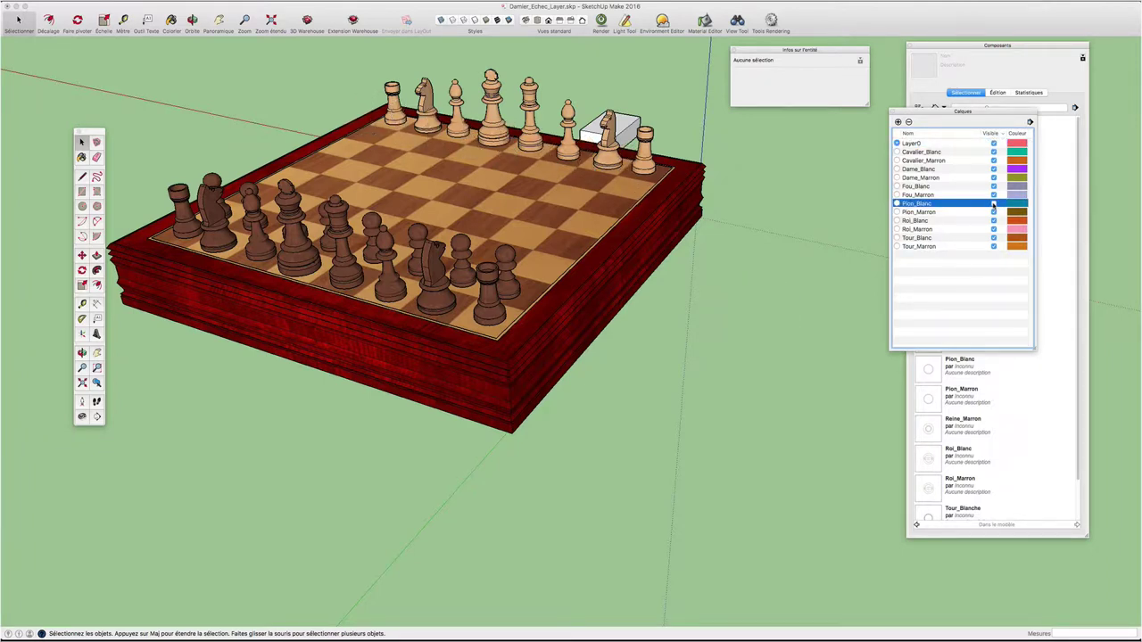
{"action": "left_click", "coordinate": [993, 203]}
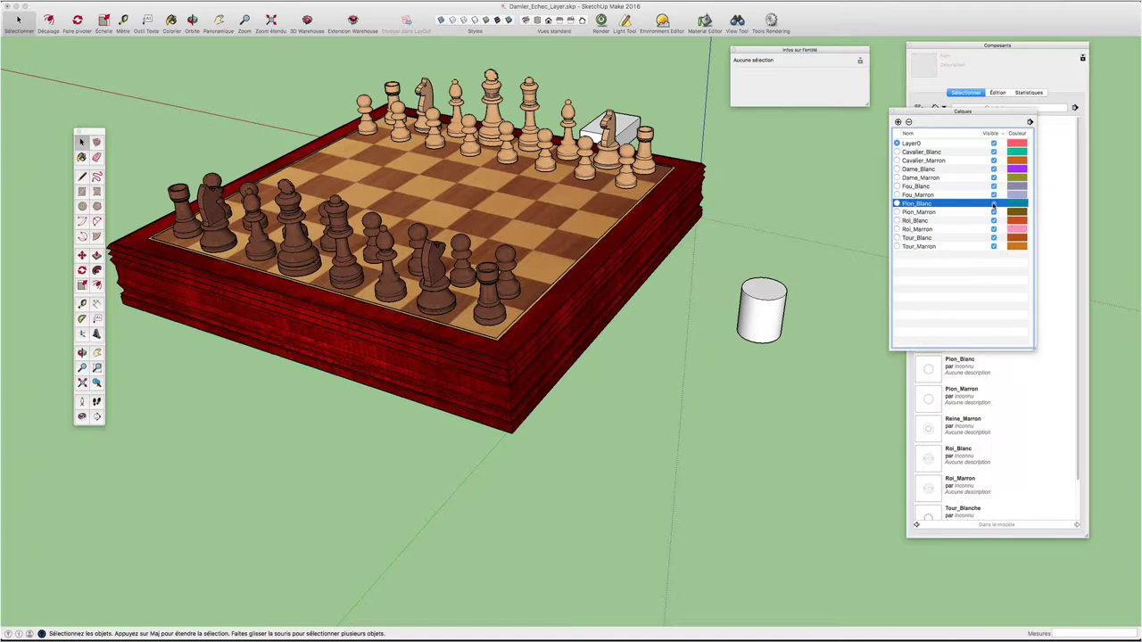
{"action": "left_click", "coordinate": [993, 204]}
{"action": "left_click", "coordinate": [993, 203]}
{"action": "middle_click_drag", "start_coordinate": [762, 297], "coordinate": [776, 302]}
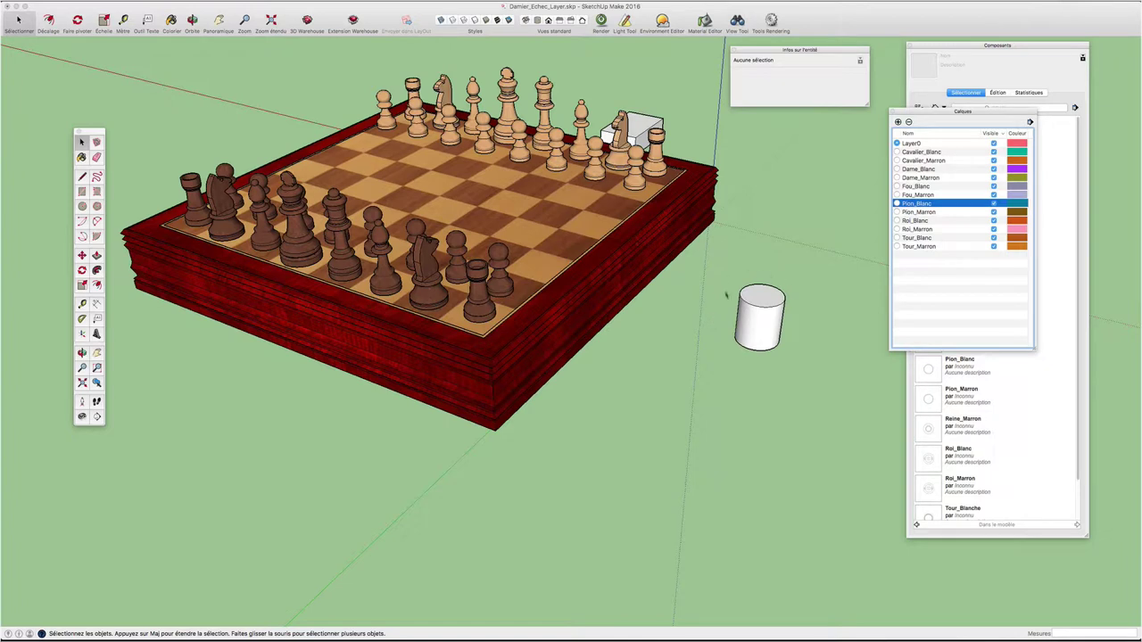
Make Pion_Blanc the current layer and add a new layer named cercle
{"action": "left_click", "coordinate": [896, 203]}
{"action": "left_click", "coordinate": [898, 121]}
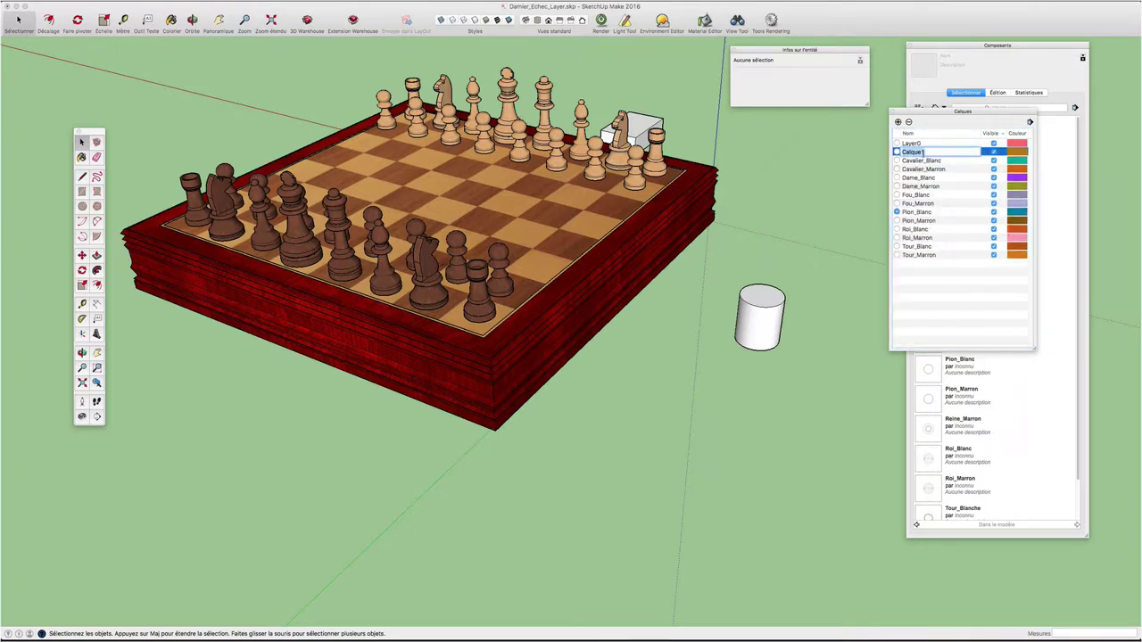
{"action": "type", "text": "cercle"}
{"action": "key", "text": "Return"}
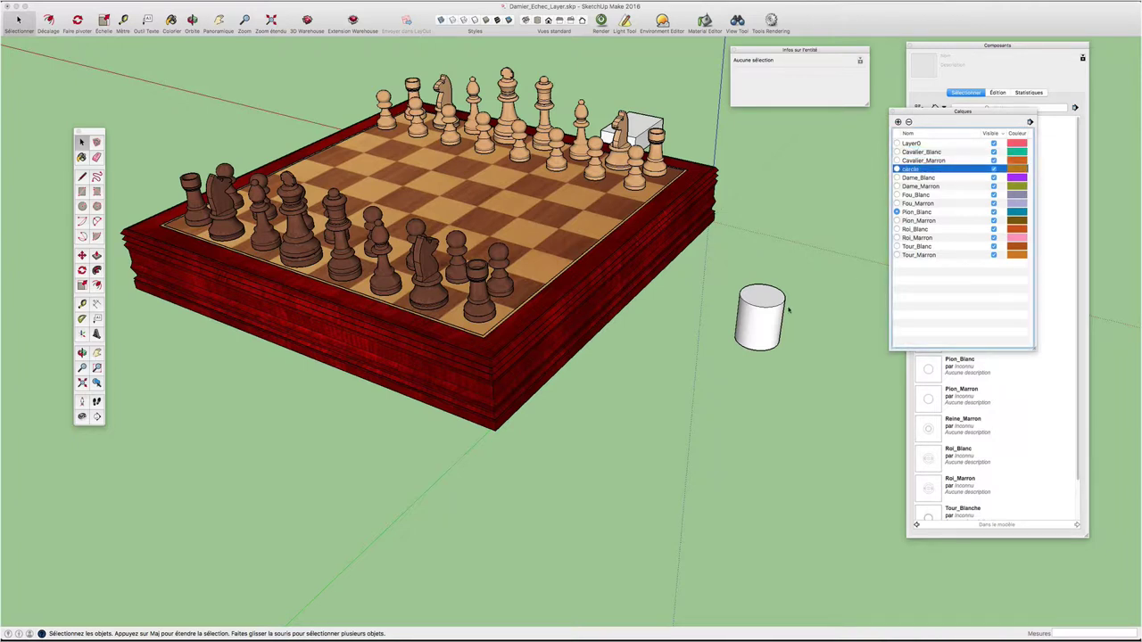
Select the whole cylinder and pick a layer for it from the Entity Info list
{"action": "left_click", "coordinate": [765, 305]}
{"action": "triple_click", "coordinate": [765, 306]}
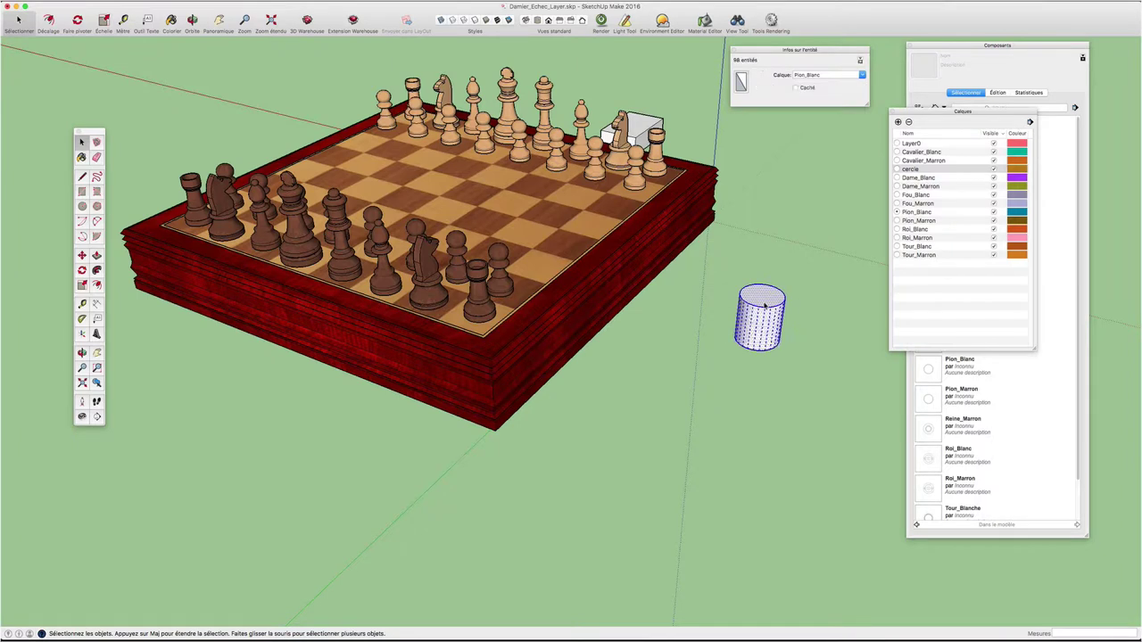
{"action": "right_click", "coordinate": [765, 305]}
{"action": "left_click", "coordinate": [806, 239]}
{"action": "left_click", "coordinate": [861, 75]}
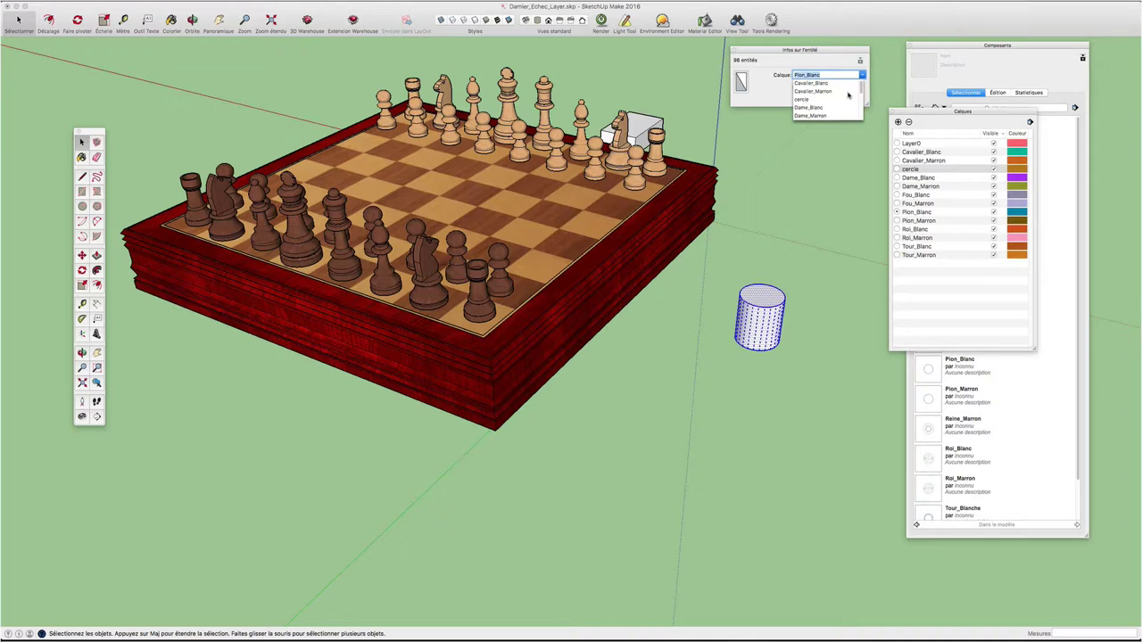
{"action": "scroll", "coordinate": [848, 95], "scroll_direction": "down", "scroll_amount": 1}
{"action": "scroll", "coordinate": [847, 95], "scroll_direction": "down", "scroll_amount": 1}
{"action": "scroll", "coordinate": [847, 96], "scroll_direction": "down", "scroll_amount": 1}
{"action": "scroll", "coordinate": [847, 96], "scroll_direction": "down", "scroll_amount": 1}
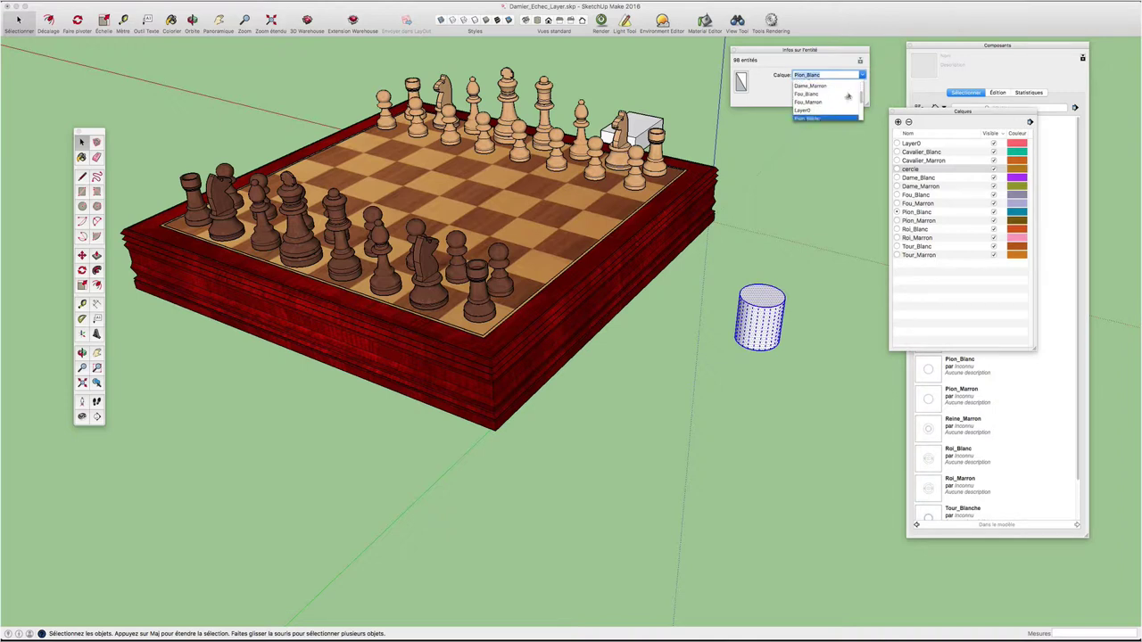
{"action": "left_click", "coordinate": [812, 118]}
{"action": "left_click", "coordinate": [823, 139]}
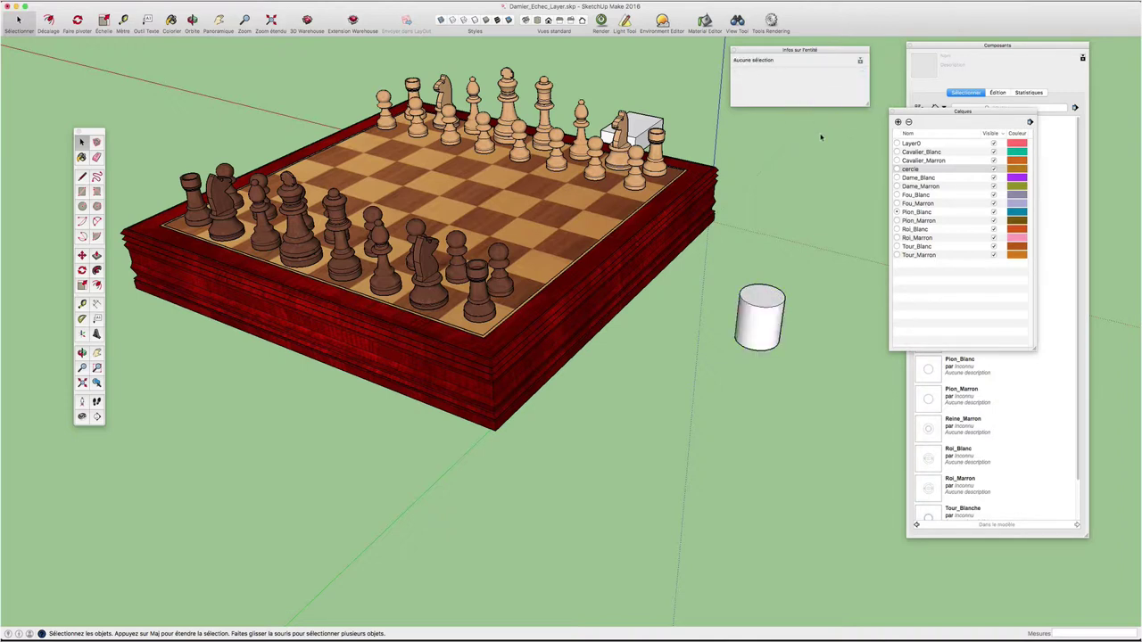
{"action": "left_click", "coordinate": [1030, 122]}
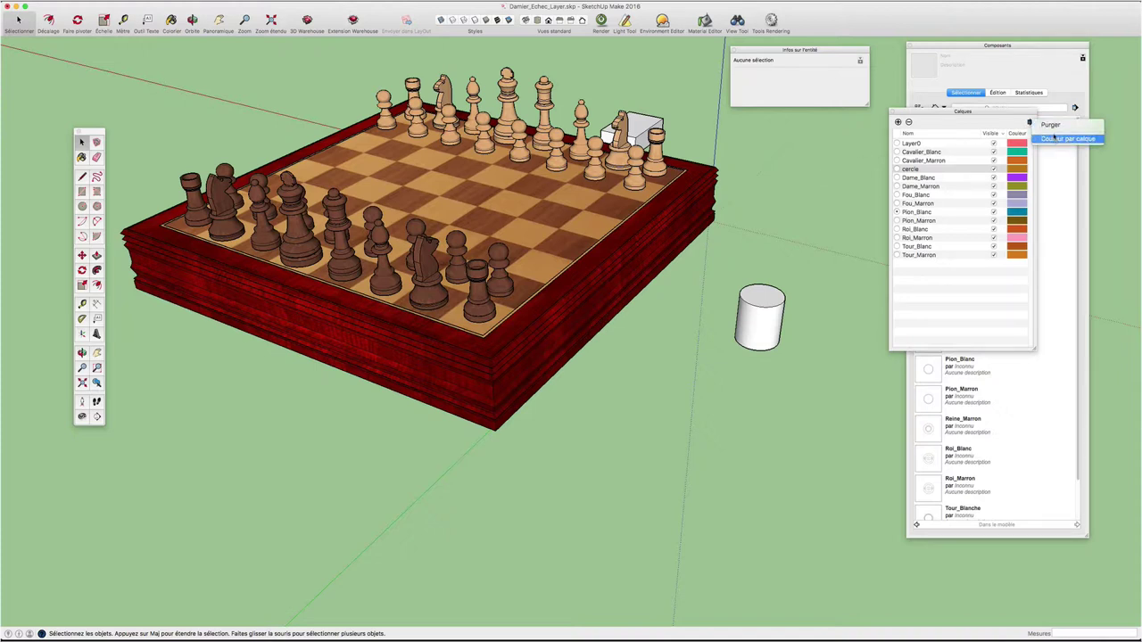
Purge unused layers from the Layers panel, deleting the empty cercle layer
{"action": "left_click", "coordinate": [1051, 125]}
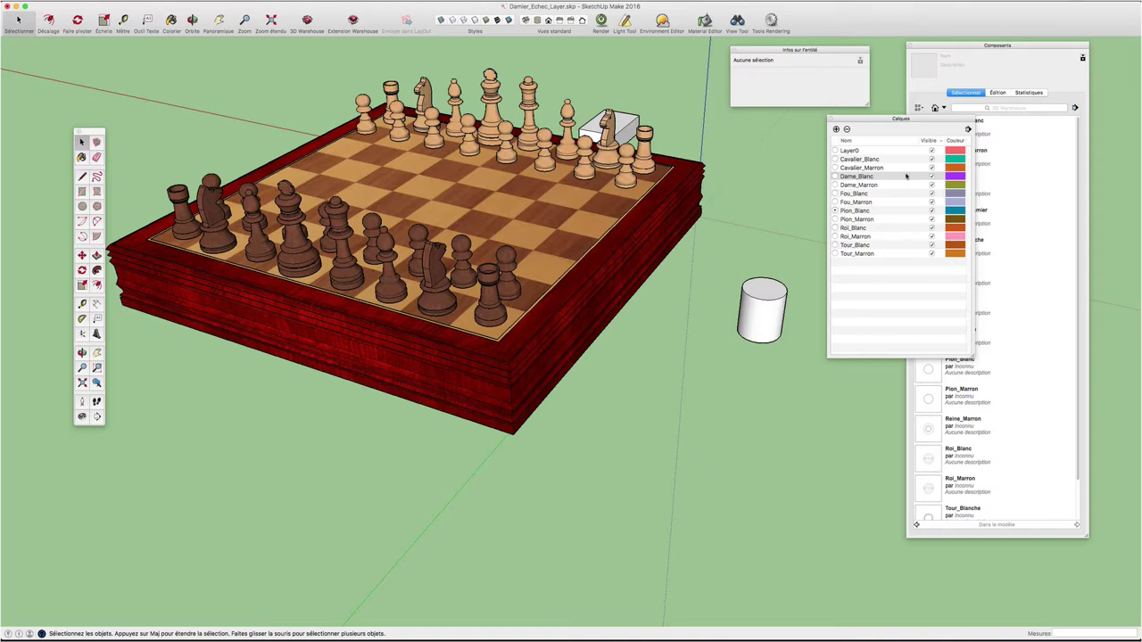
Make Dame_Blanc the current layer and confirm the active layer cannot be hidden
{"action": "left_click", "coordinate": [835, 176]}
{"action": "left_click", "coordinate": [931, 177]}
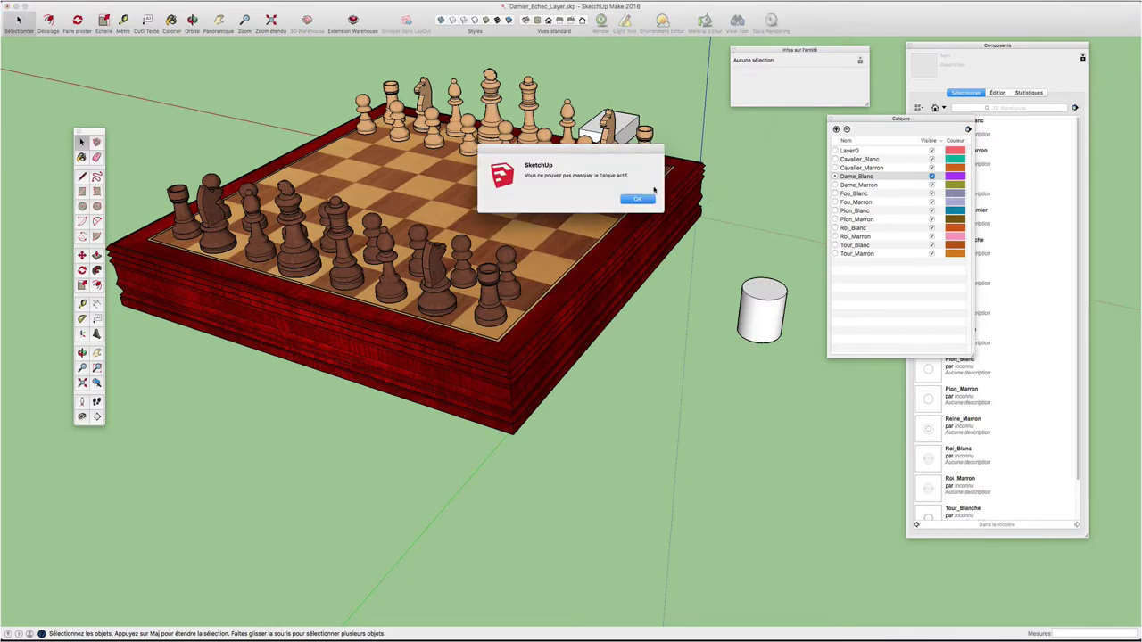
{"action": "left_click", "coordinate": [638, 199]}
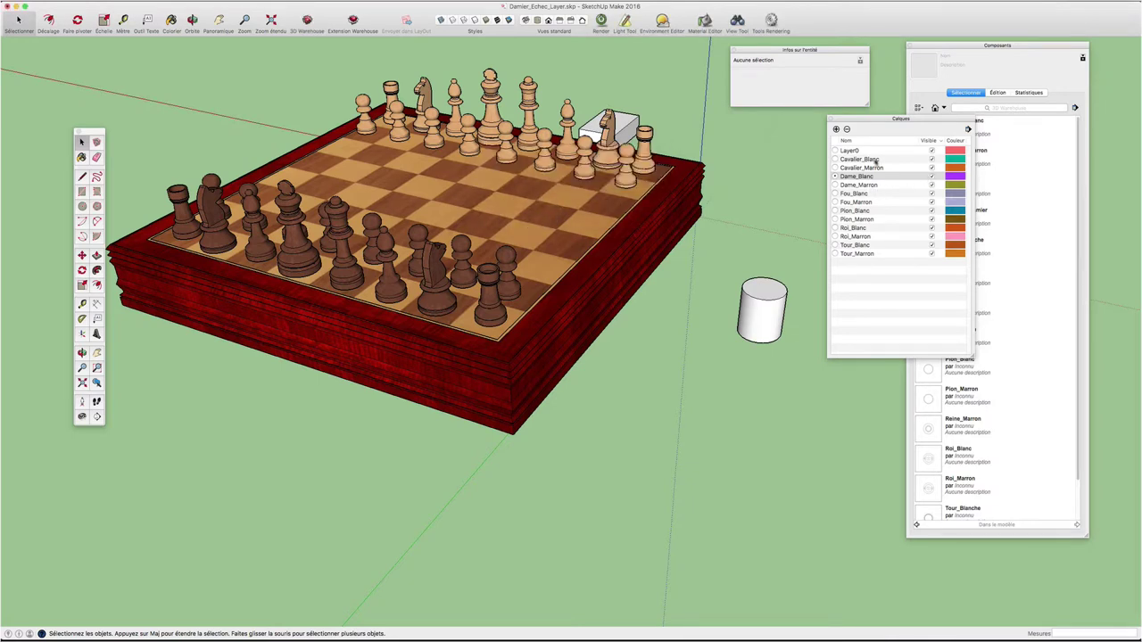
Hide and reshow Layer0's board and cylinder, then make Layer0 current
{"action": "left_click", "coordinate": [932, 151]}
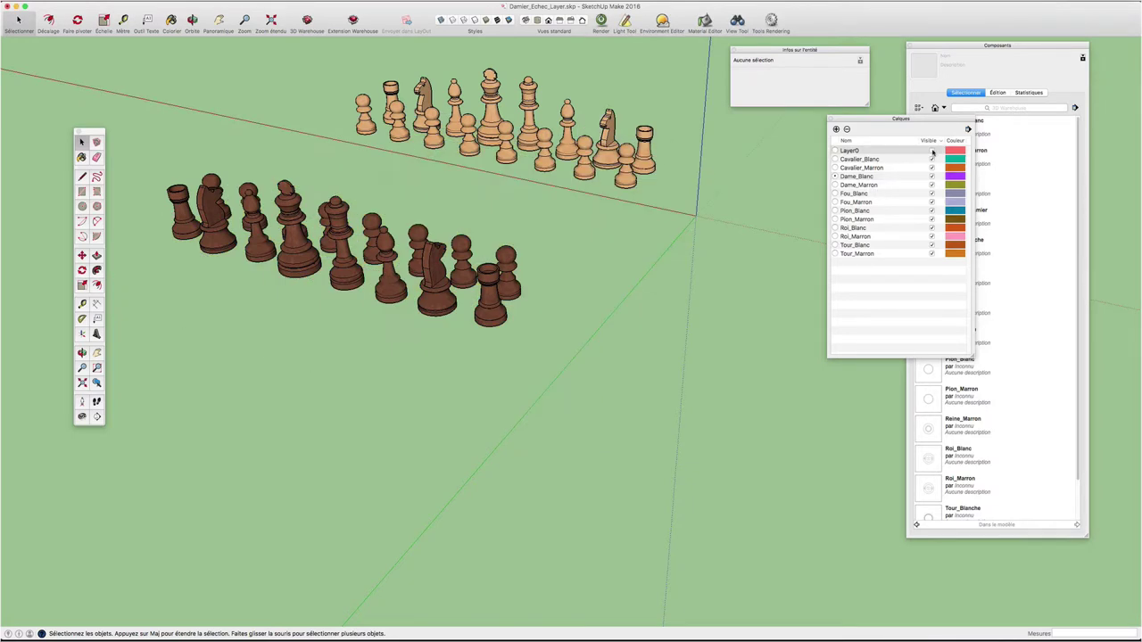
{"action": "left_click", "coordinate": [932, 151]}
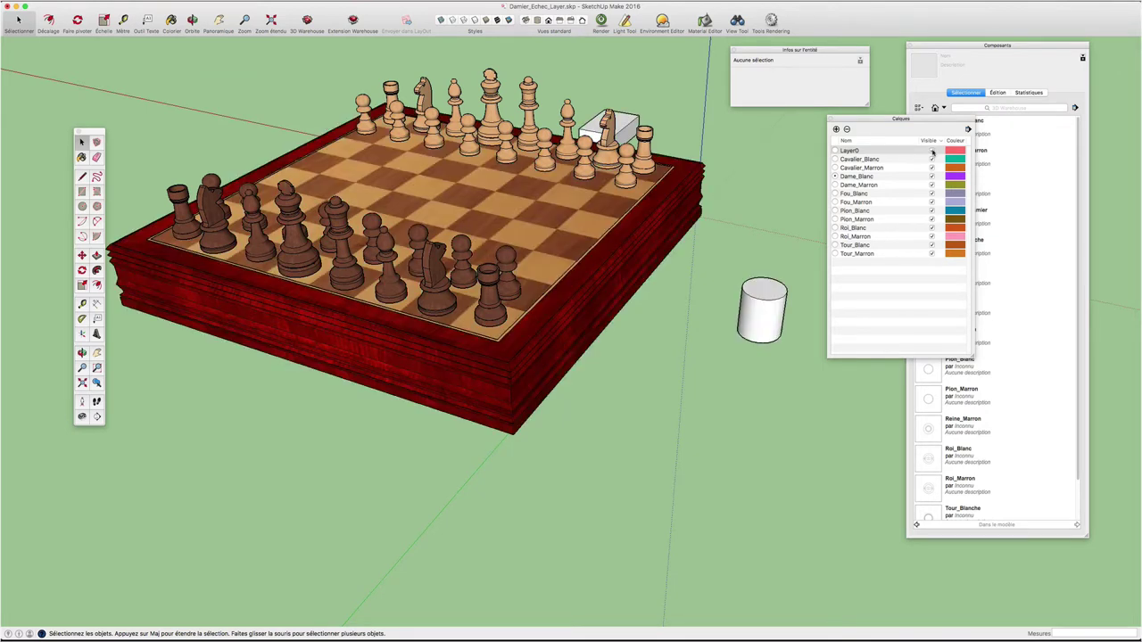
{"action": "left_click", "coordinate": [835, 151]}
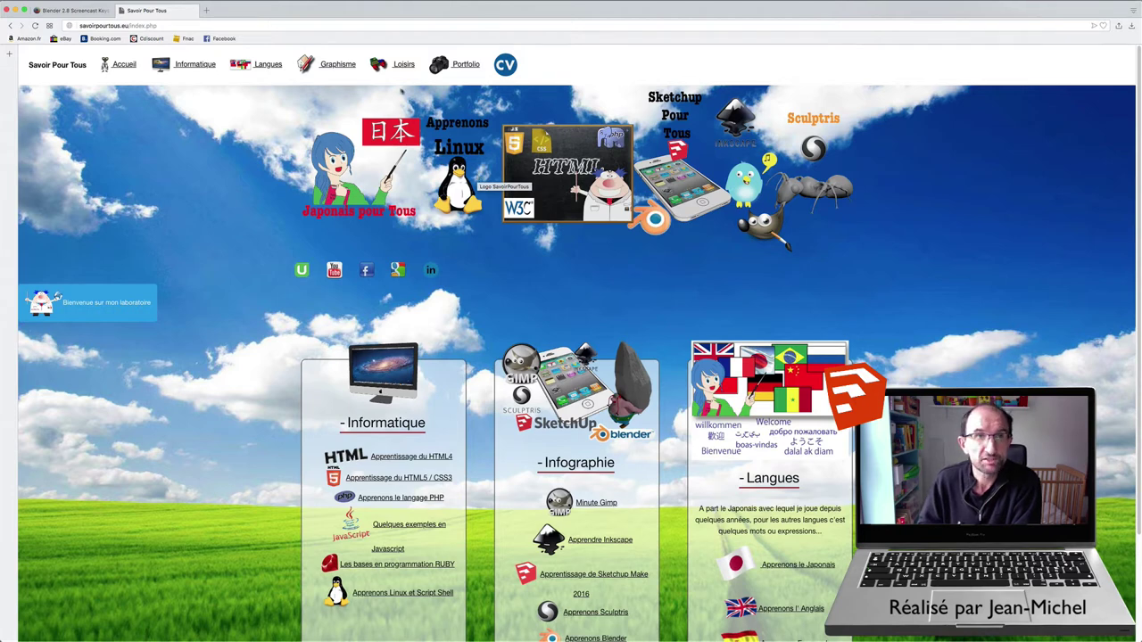
Go to Graphisme, open the Sketchup version 2016 page, and expand TP Jeu d'échecs under Exercices
{"action": "left_click", "coordinate": [327, 68]}
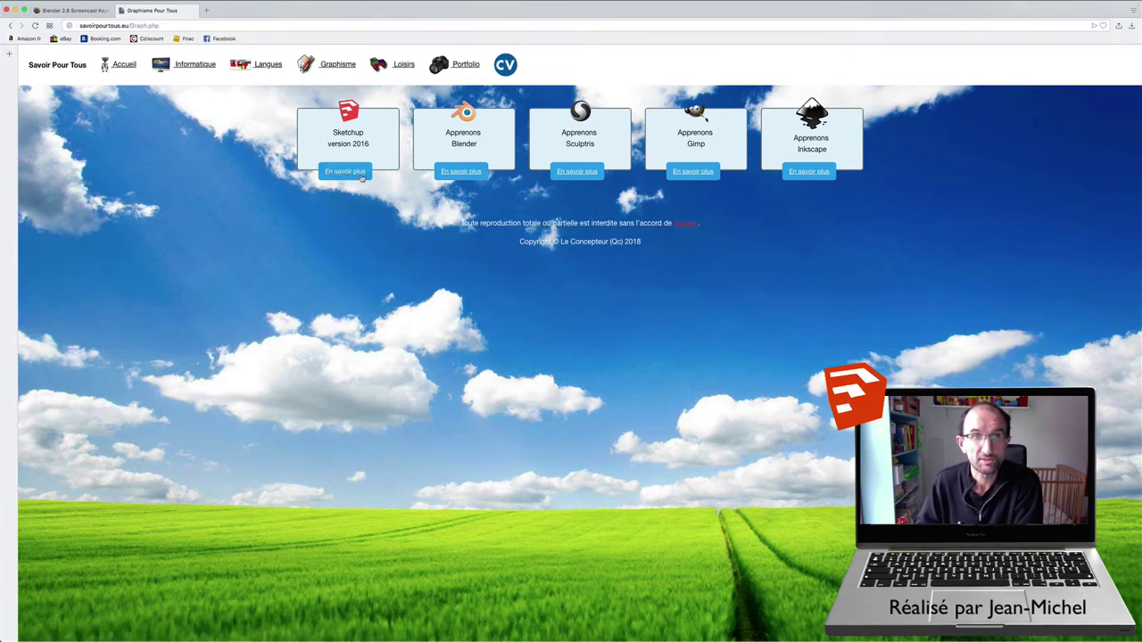
{"action": "left_click", "coordinate": [357, 176]}
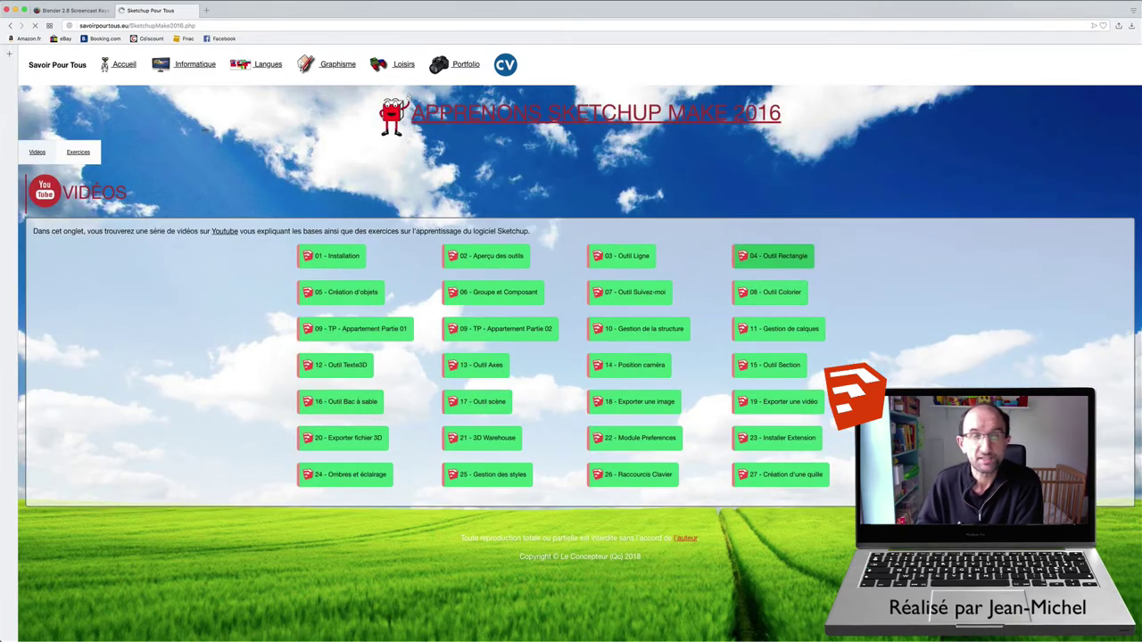
{"action": "left_click", "coordinate": [79, 153]}
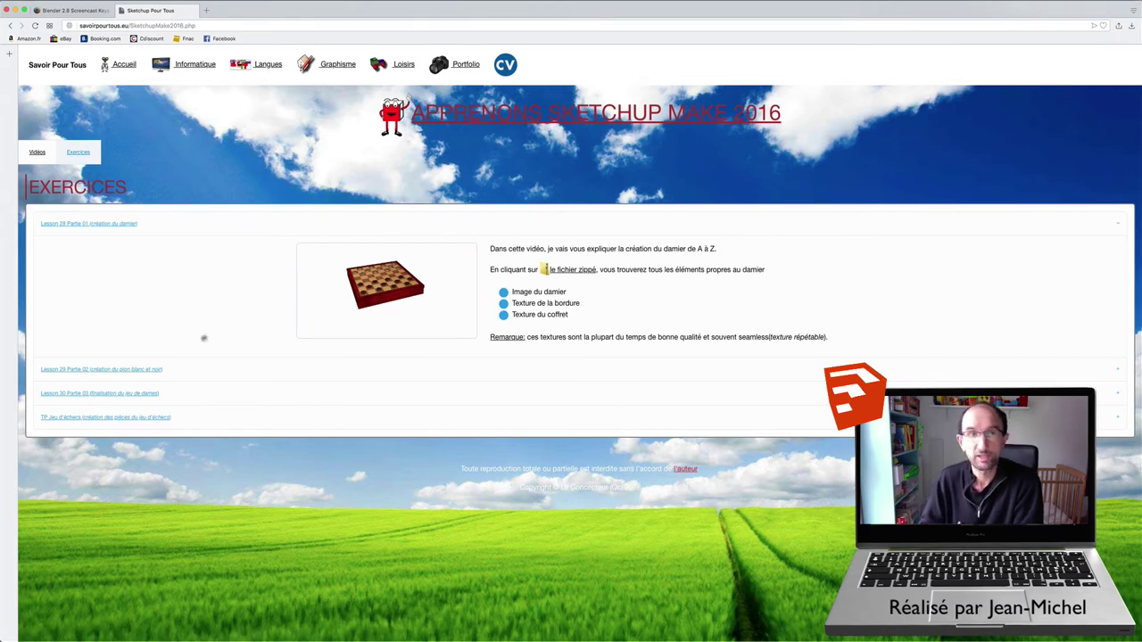
{"action": "left_click", "coordinate": [121, 418]}
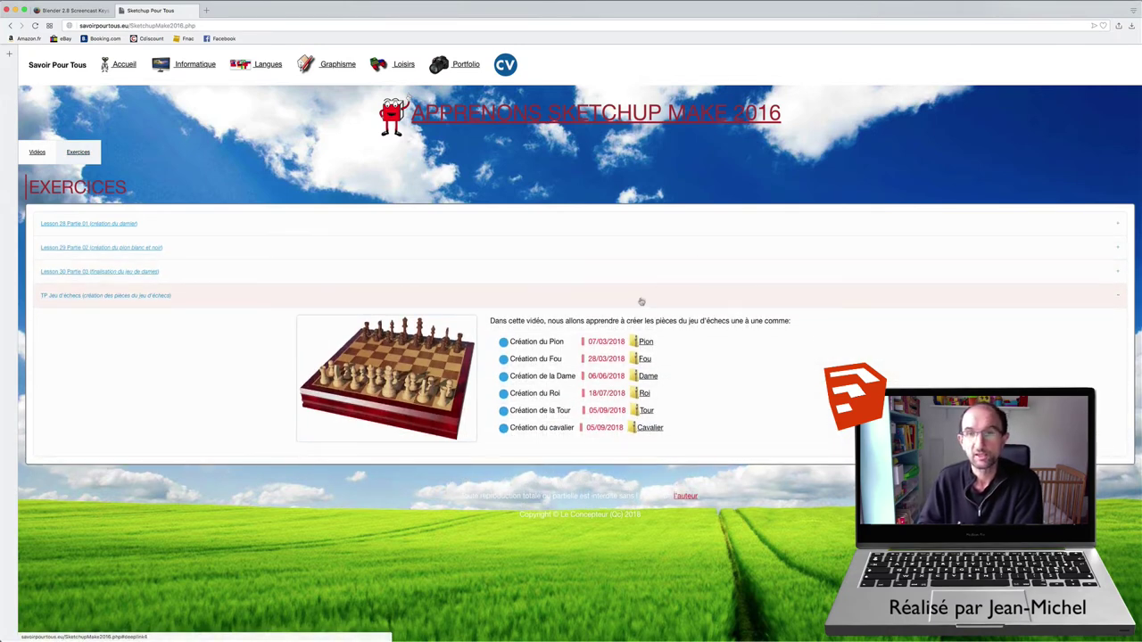